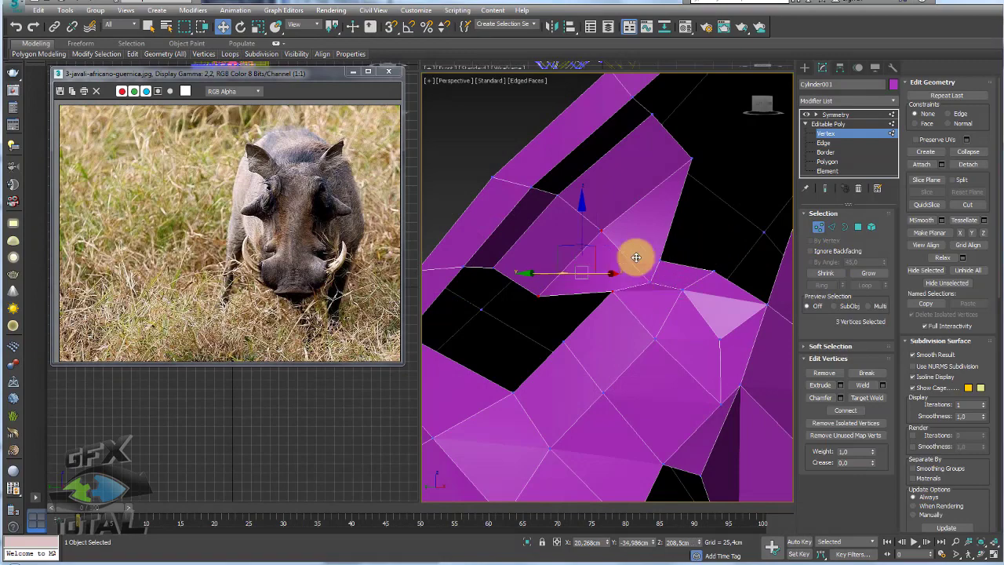
Pull a vertex to reshape nearby faces, then cap the open hole with a new polygon
drag(609, 263, 578, 279)
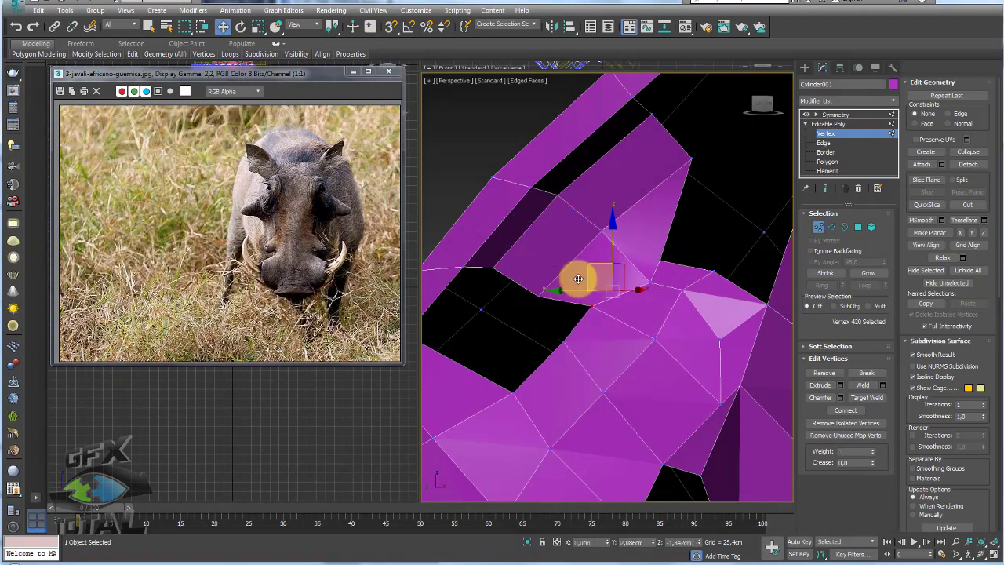
alt+middle_drag(638, 293, 637, 346)
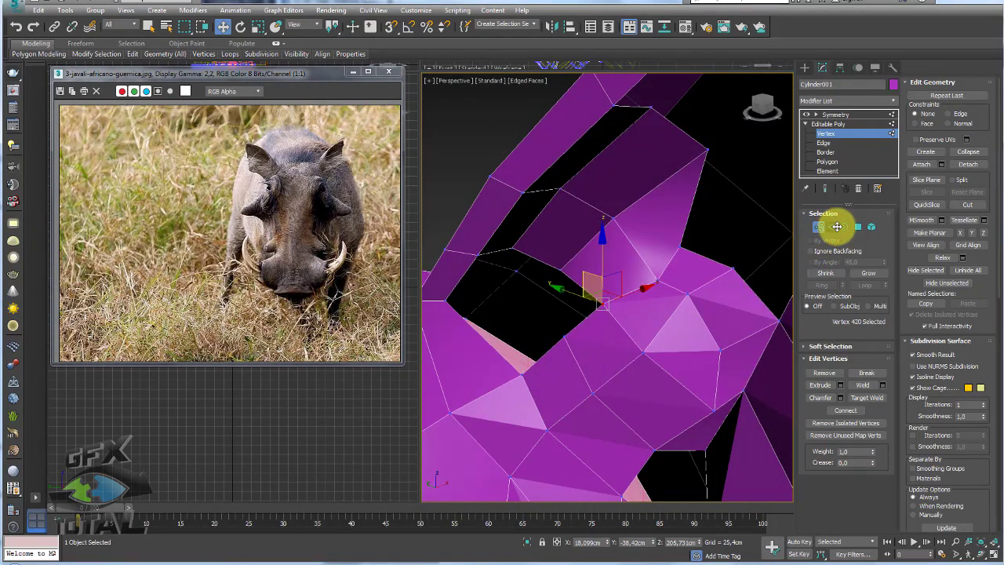
click(838, 226)
click(596, 297)
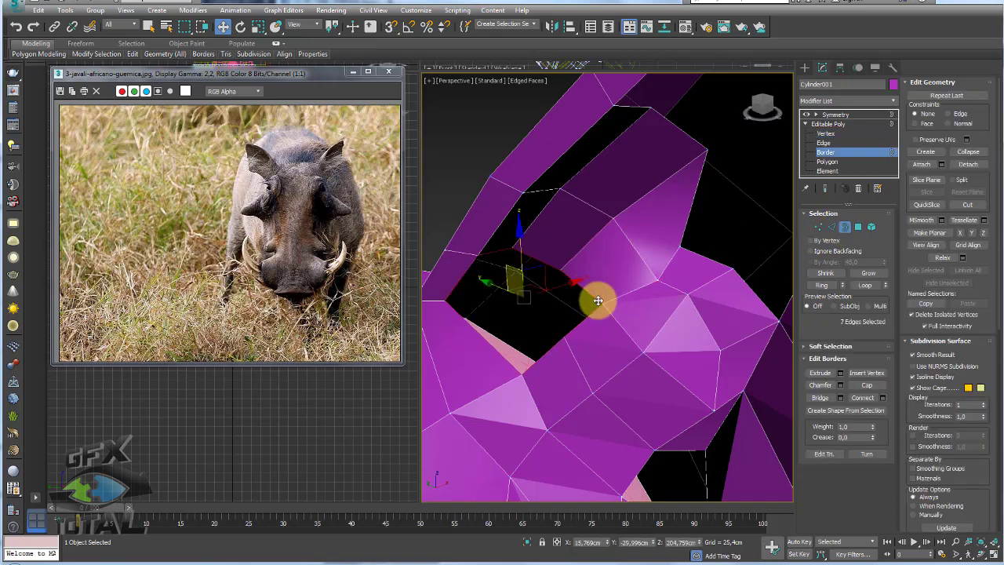
mouse_move(599, 298)
alt+middle_down()
mouse_move(597, 311)
mouse_move(604, 302)
alt+middle_up()
click(867, 385)
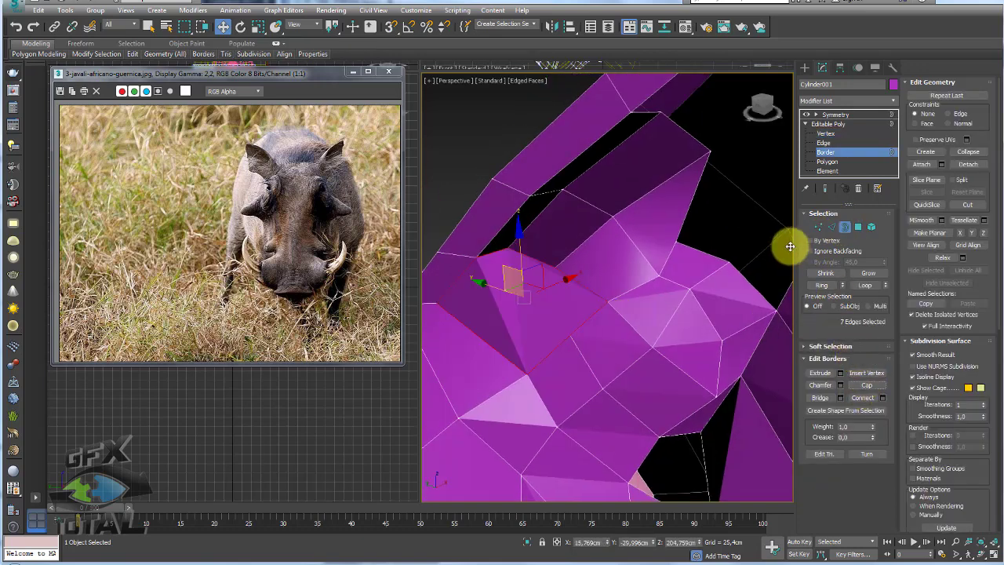
Cut new edges across the faces beside the capped hole using Alt+C
click(819, 227)
click(571, 280)
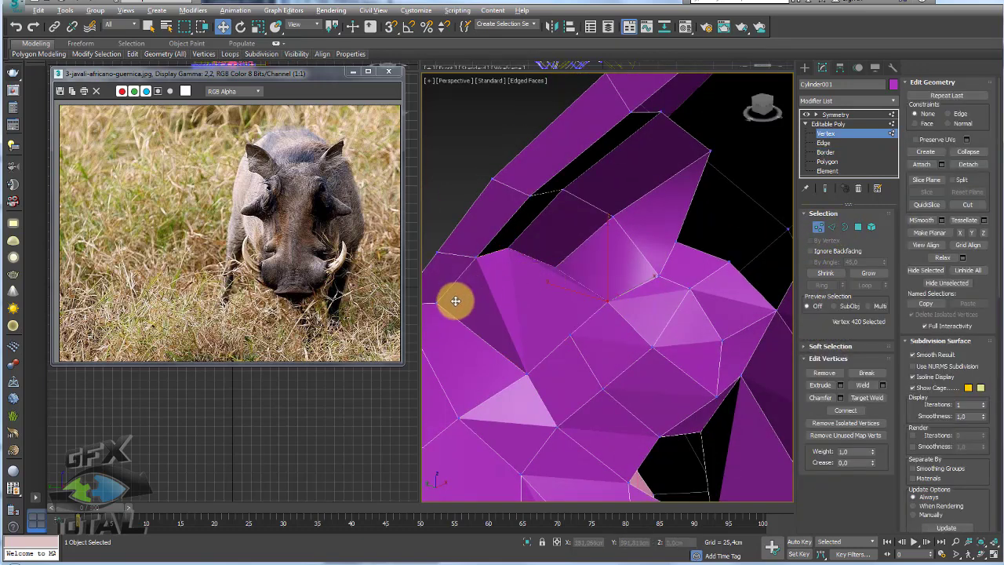
key(alt+c)
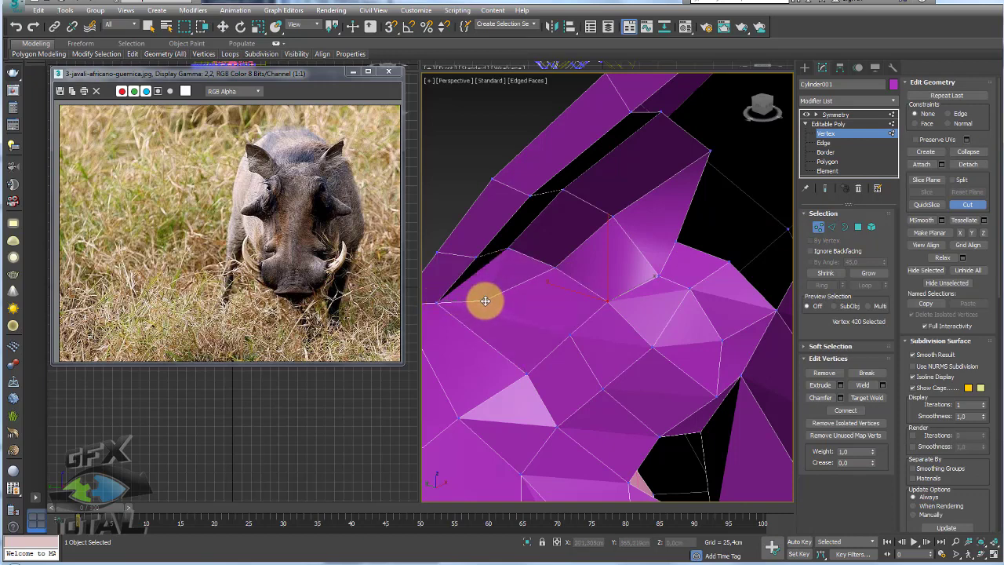
click(488, 300)
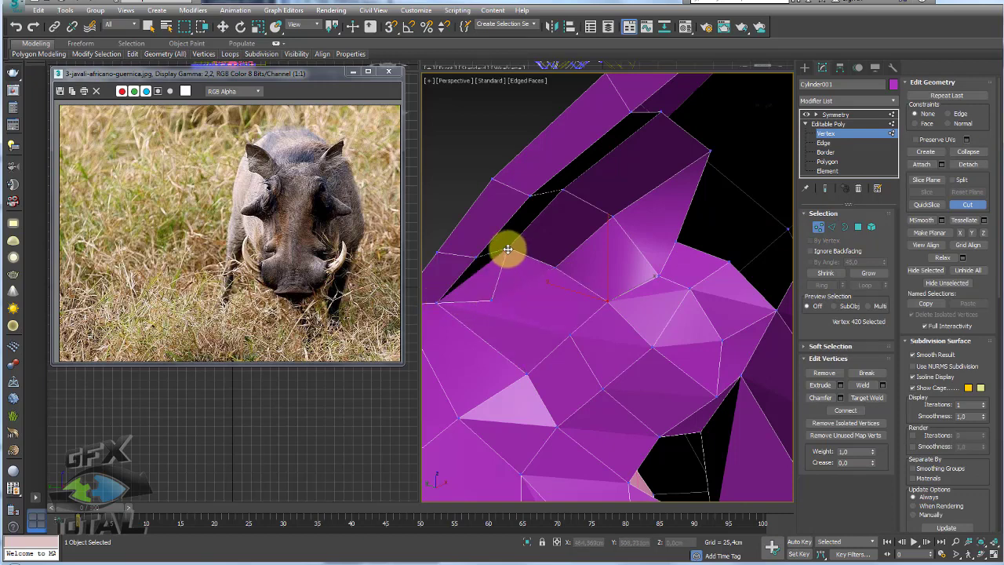
click(509, 250)
click(492, 301)
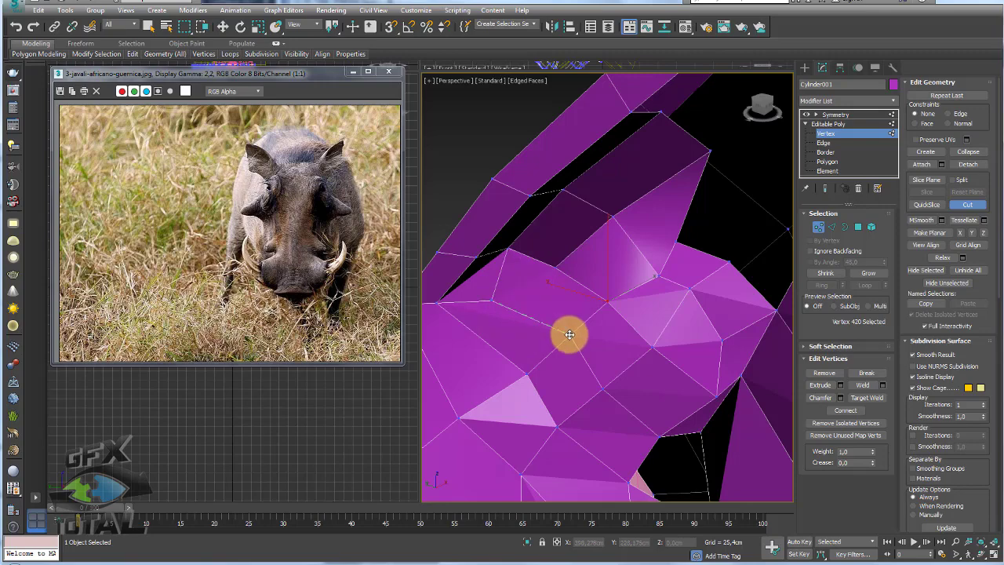
scroll(569, 334, down, 4)
mouse_move(572, 341)
alt+middle_down()
mouse_move(583, 303)
mouse_move(550, 324)
mouse_move(538, 318)
mouse_move(620, 306)
mouse_move(680, 233)
mouse_move(630, 301)
mouse_move(636, 274)
mouse_move(588, 323)
mouse_move(685, 301)
mouse_move(643, 296)
alt+middle_up()
scroll(553, 320, down, 3)
scroll(655, 260, up, 2)
scroll(660, 262, up, 2)
scroll(643, 296, up, 3)
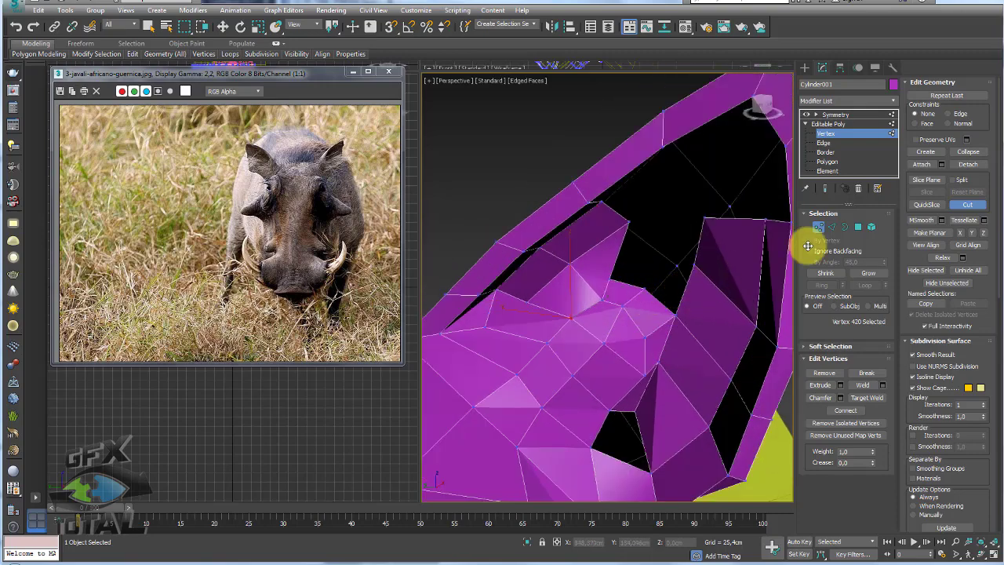
With Constraints set to Edge, slide the cavity-edge vertices to reshape the wall
click(832, 227)
click(819, 227)
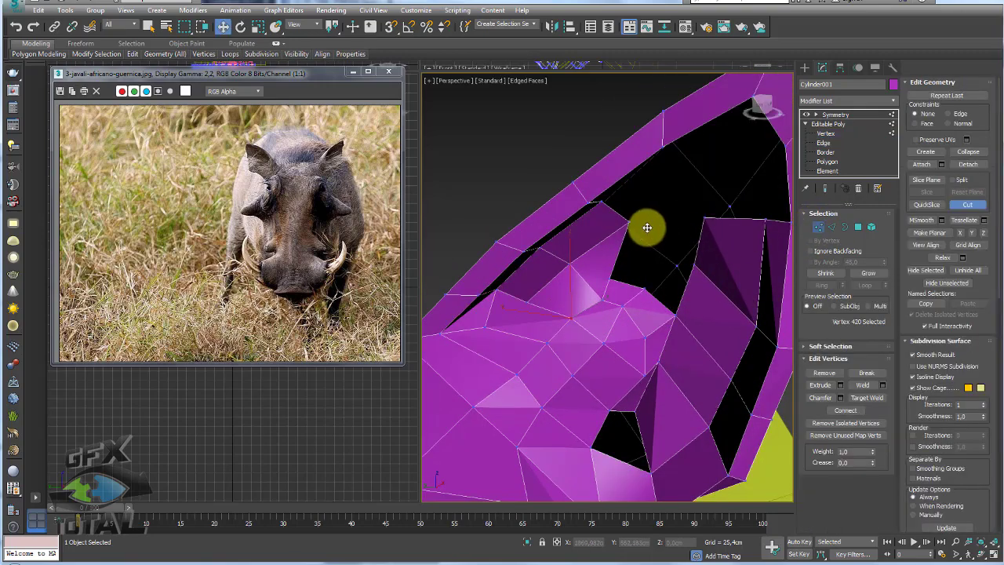
mouse_move(628, 225)
alt+middle_down()
mouse_move(629, 213)
mouse_move(626, 234)
alt+middle_up()
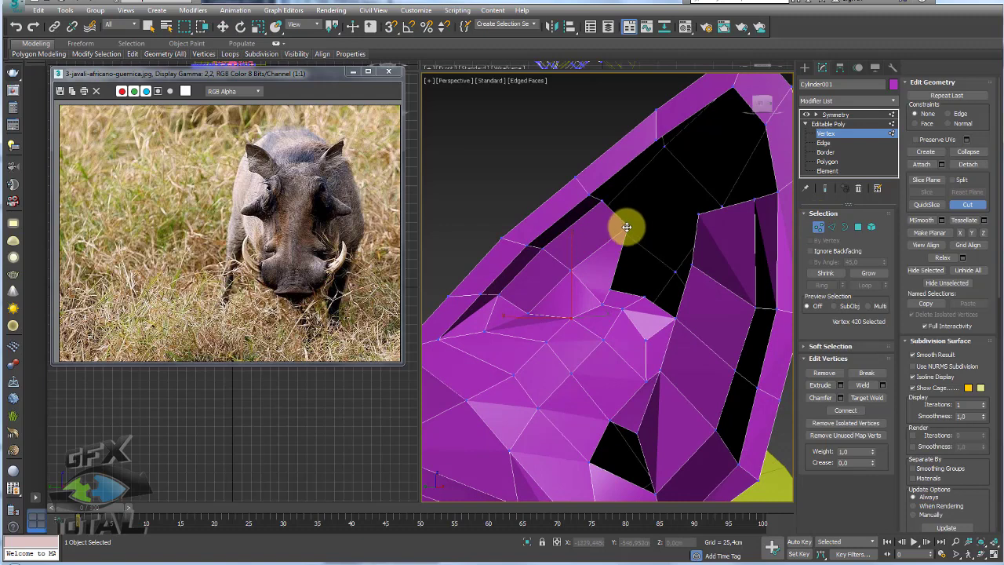
key(w)
click(601, 202)
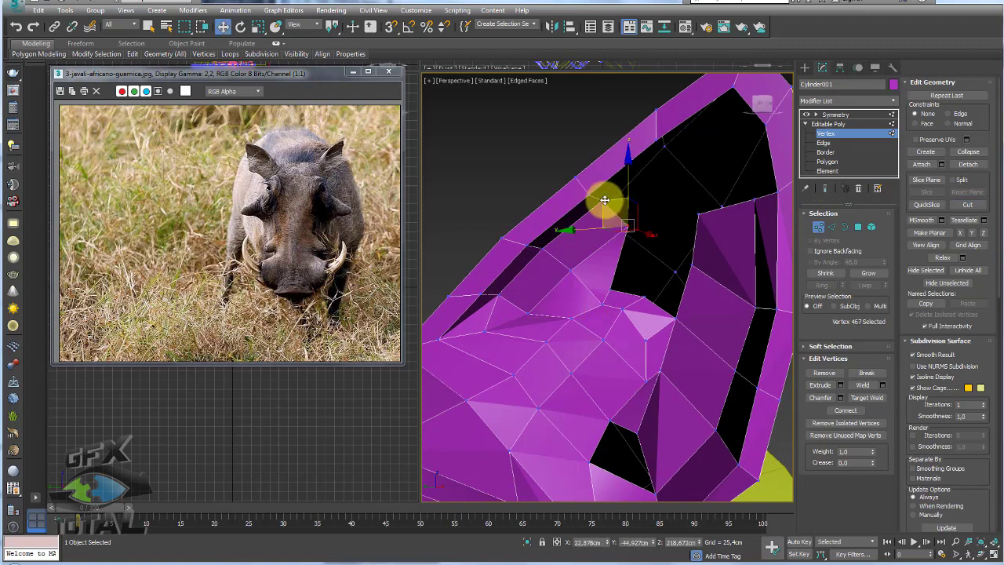
drag(620, 227, 634, 241)
click(949, 113)
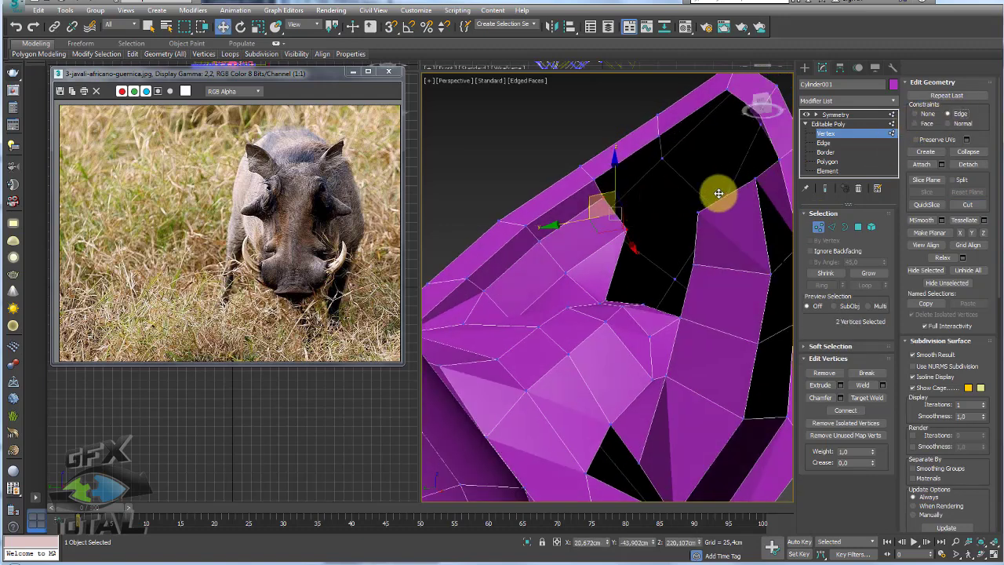
mouse_move(568, 228)
mouse_down()
mouse_move(587, 227)
mouse_move(568, 234)
mouse_up()
mouse_move(562, 251)
alt+middle_down()
mouse_move(617, 313)
mouse_move(588, 314)
mouse_move(617, 287)
alt+middle_up()
Select an edge of the cavity wall and raise it upward
click(833, 227)
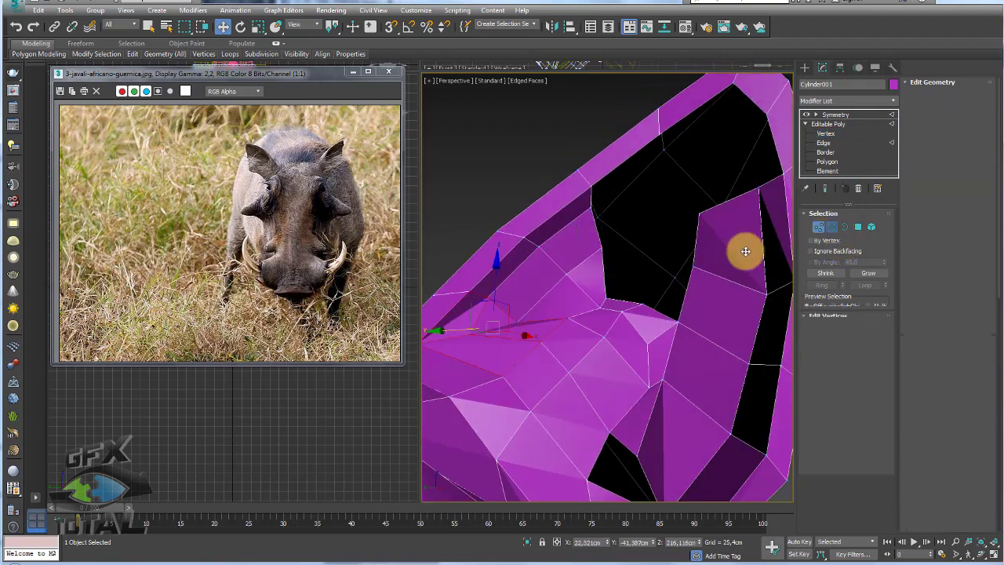
click(684, 292)
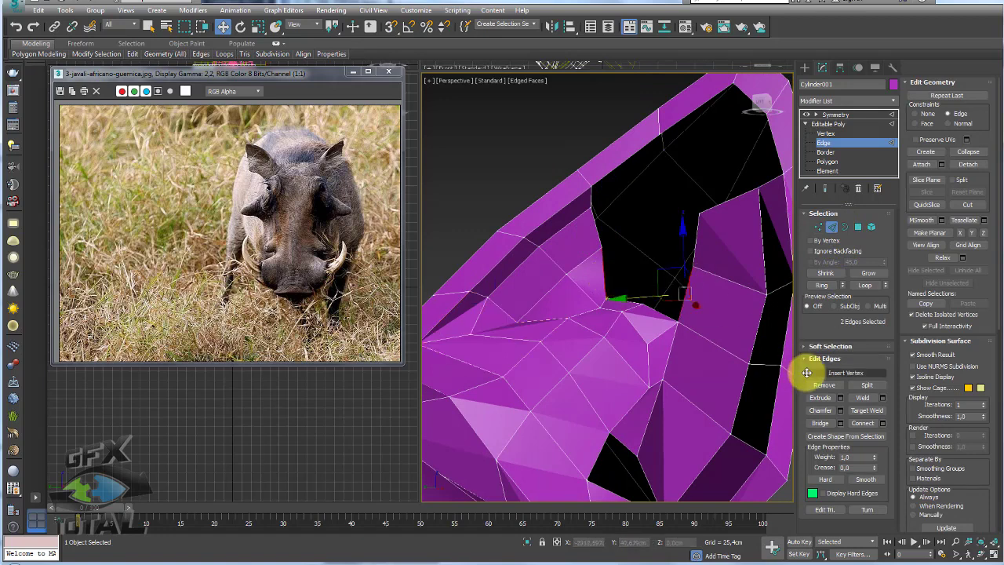
click(646, 259)
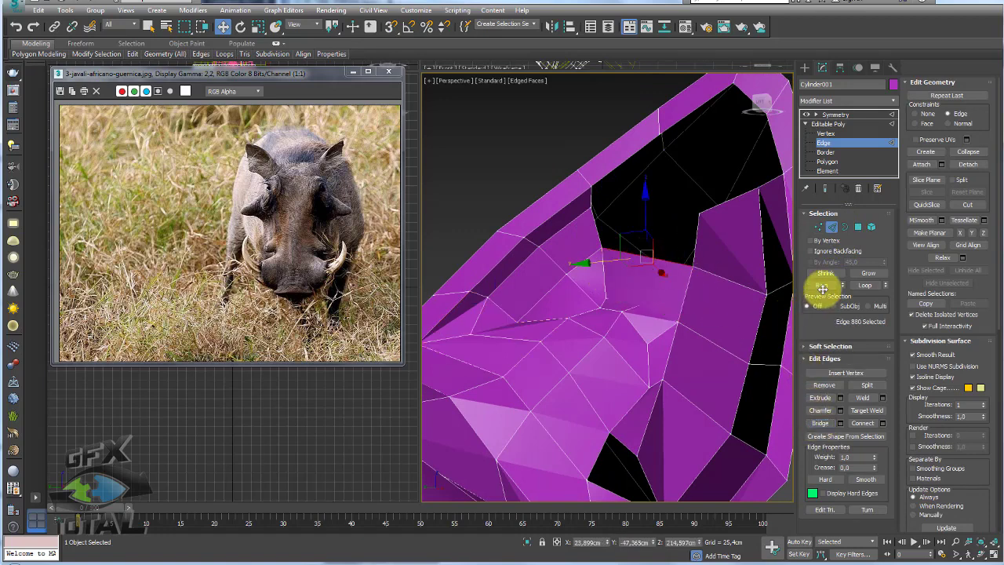
alt+middle_drag(706, 314, 621, 311)
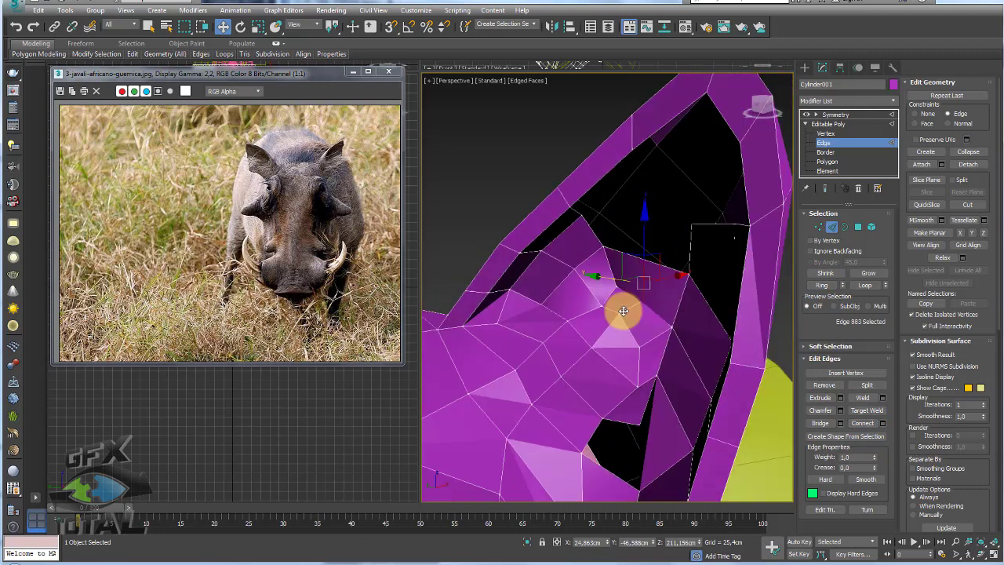
click(658, 262)
drag(657, 262, 662, 240)
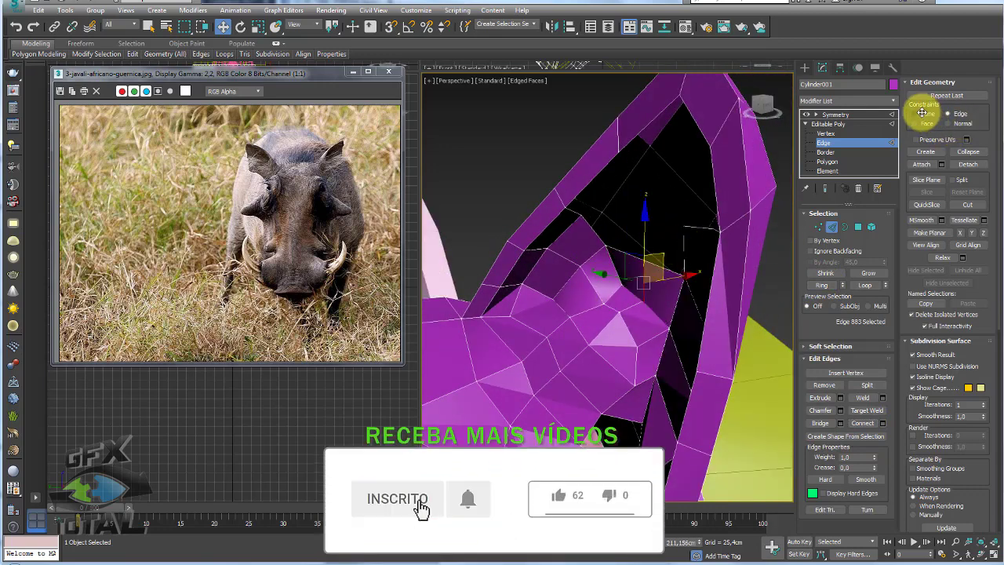
Set Constraints to None and Target Weld one edge onto another
click(922, 114)
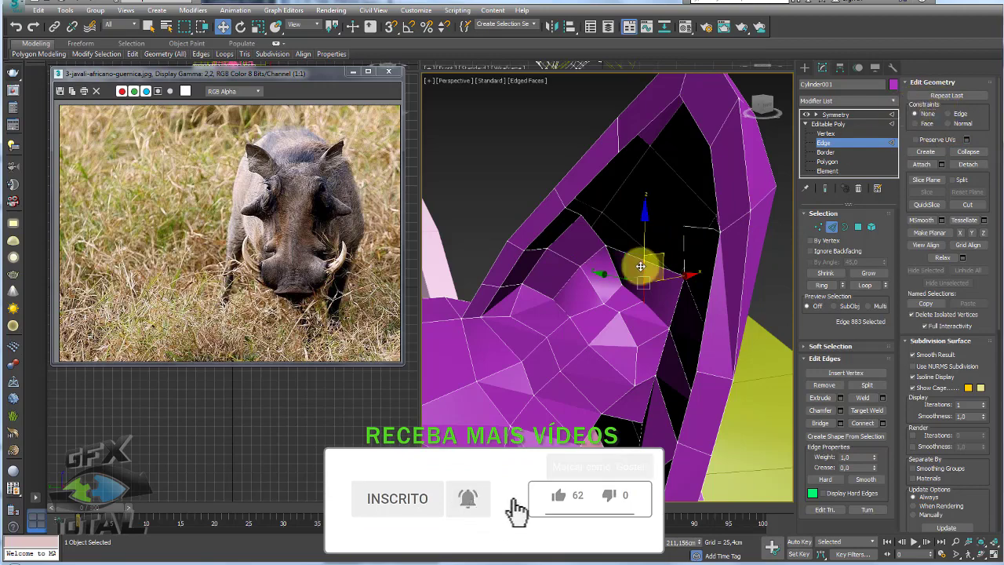
mouse_move(638, 264)
alt+middle_down()
mouse_move(666, 255)
mouse_move(643, 258)
mouse_move(662, 237)
mouse_move(688, 291)
alt+middle_up()
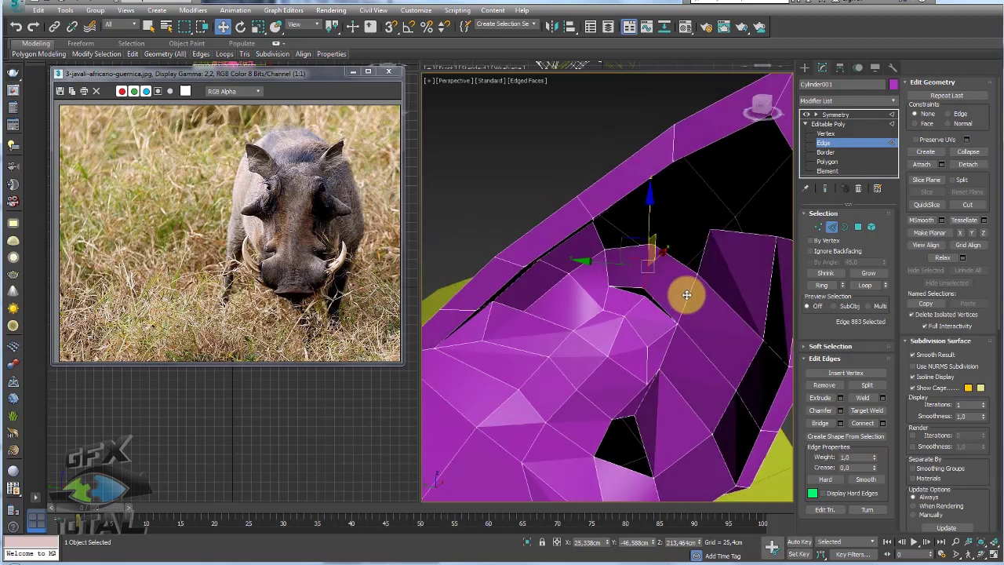
click(867, 410)
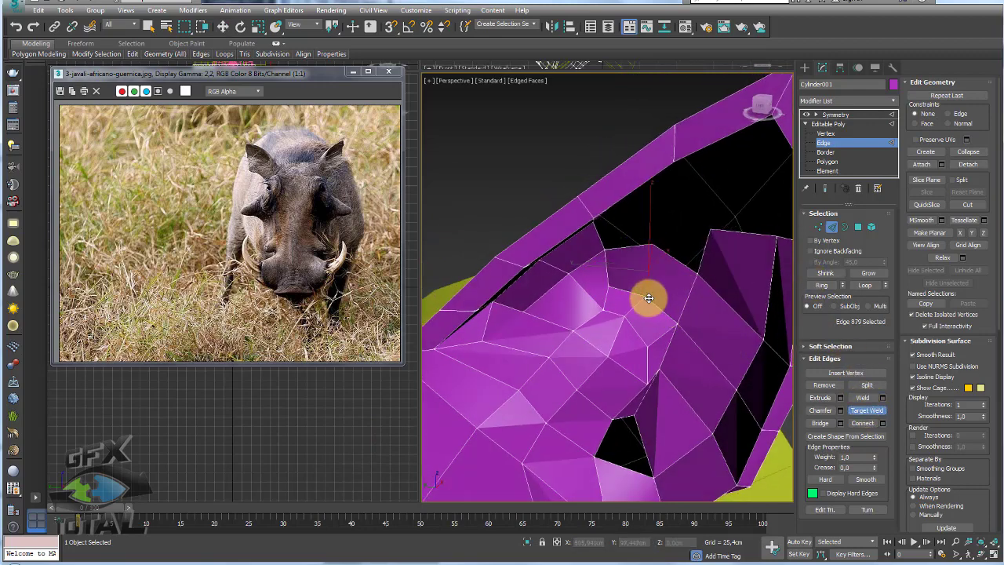
mouse_move(649, 298)
alt+middle_down()
mouse_move(648, 332)
mouse_move(627, 314)
alt+middle_up()
Select two upper edges of the opening and nudge them along X
key(w)
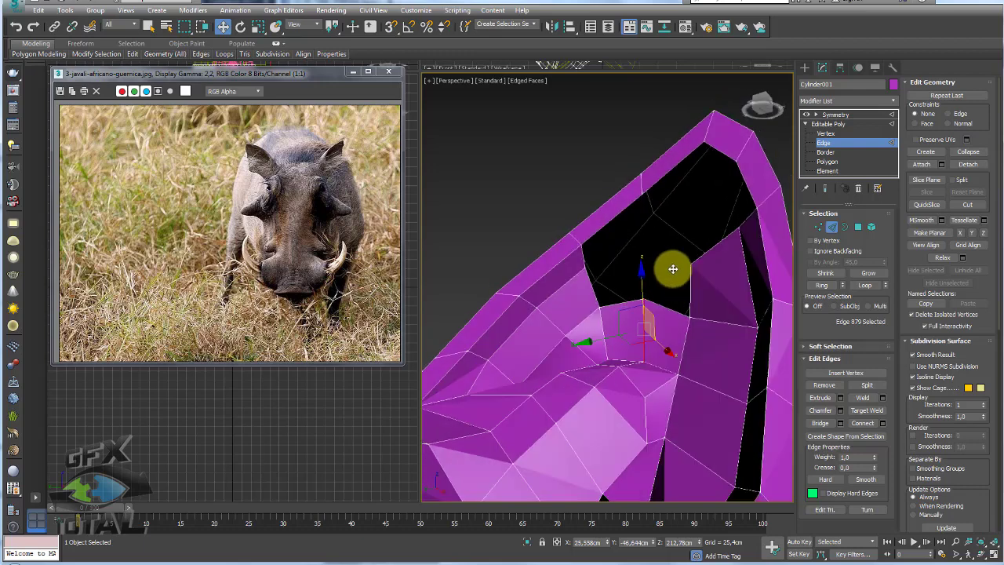
alt+middle_drag(673, 269, 593, 273)
click(586, 252)
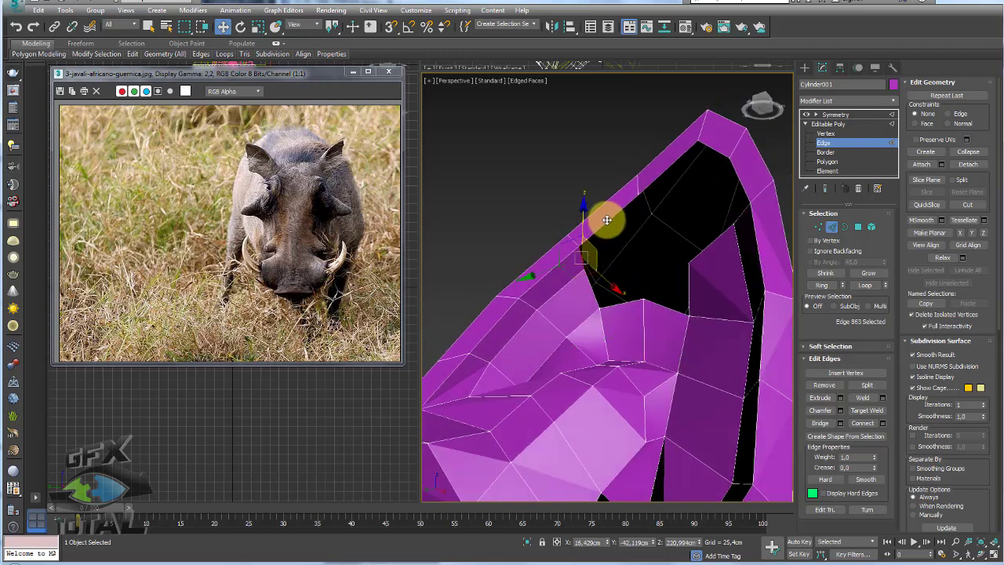
click(663, 169)
ctrl+click(722, 153)
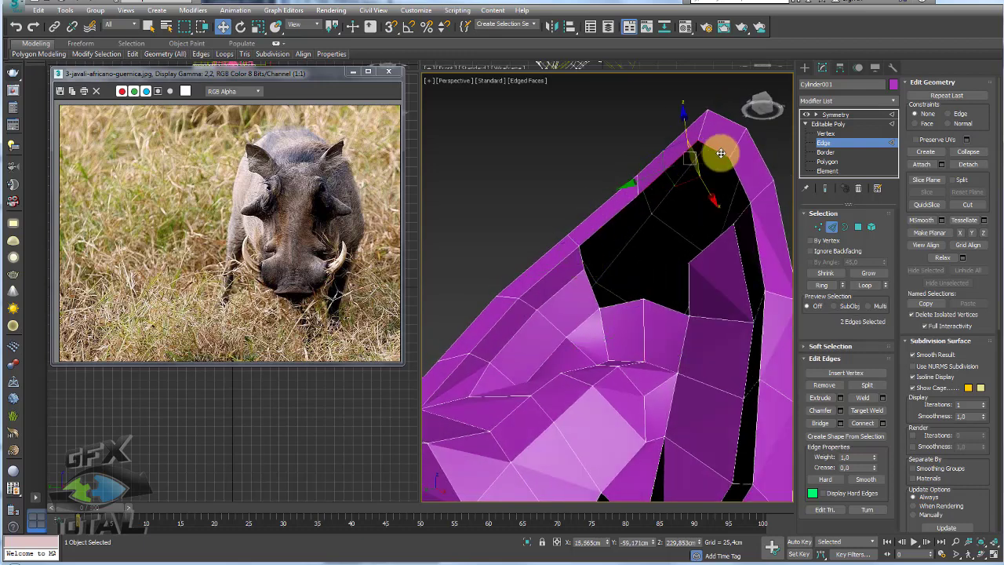
mouse_move(742, 180)
alt+middle_down()
mouse_move(742, 202)
mouse_move(698, 191)
mouse_move(709, 194)
alt+middle_up()
mouse_move(709, 195)
mouse_down()
mouse_move(712, 204)
mouse_move(716, 172)
mouse_move(693, 150)
mouse_up()
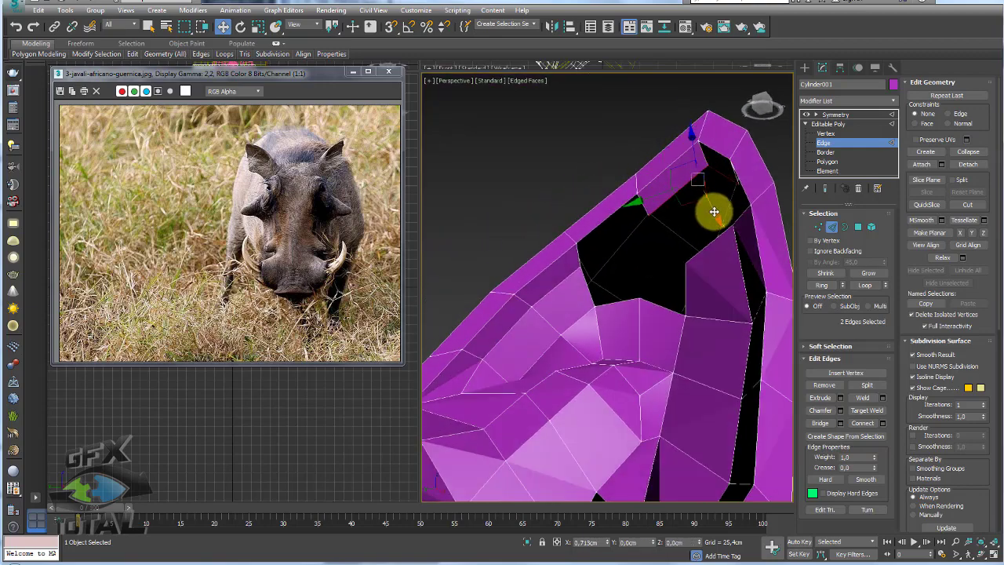
Shift the selected edges sideways in the horizontal plane
alt+middle_drag(710, 217, 746, 231)
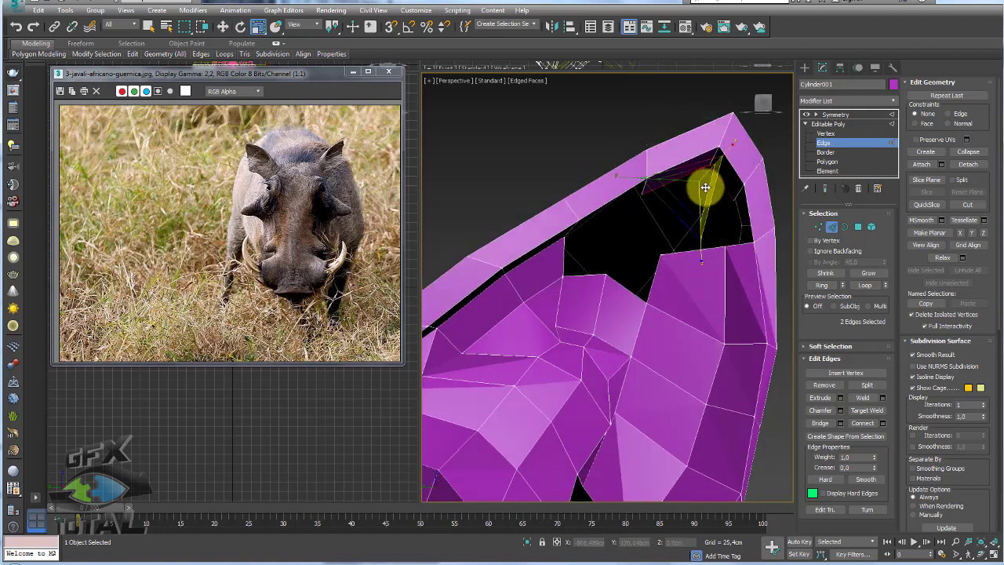
key(w)
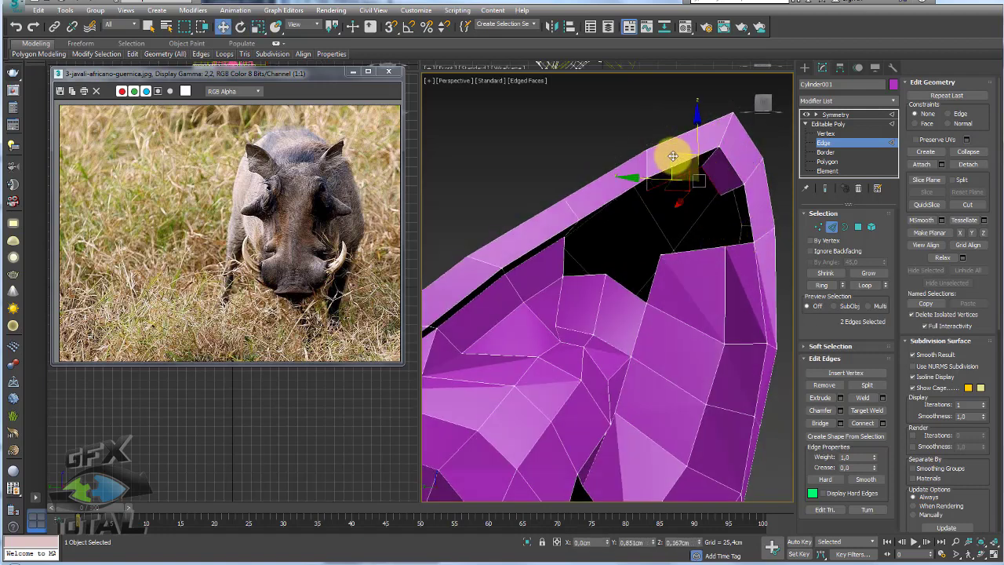
mouse_move(673, 156)
mouse_down()
mouse_move(730, 190)
mouse_move(759, 286)
mouse_up()
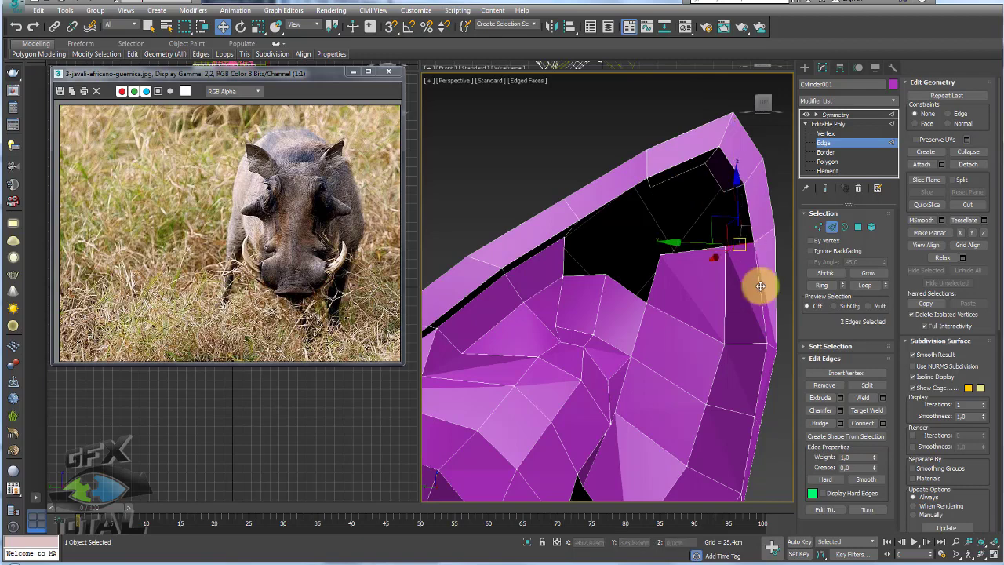
scroll(753, 333, up, 1)
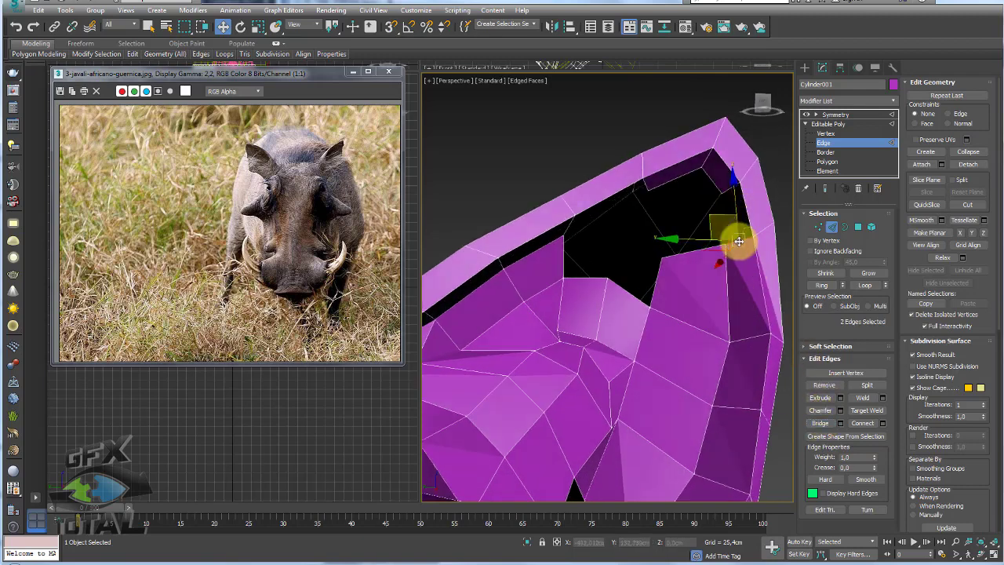
Bridge opposite rim edges across the gap to fill it with new faces
click(739, 246)
click(739, 243)
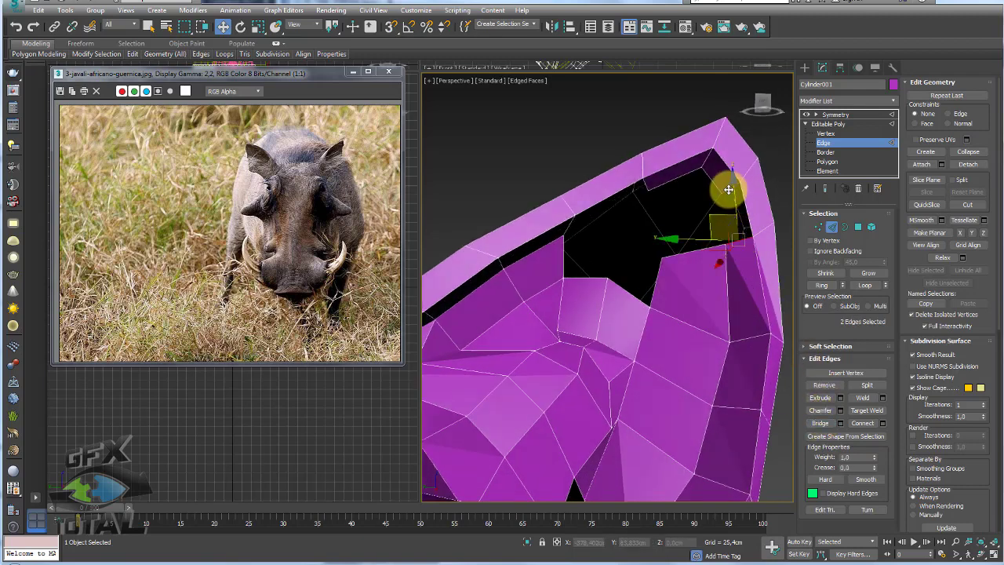
alt+middle_drag(724, 303, 651, 212)
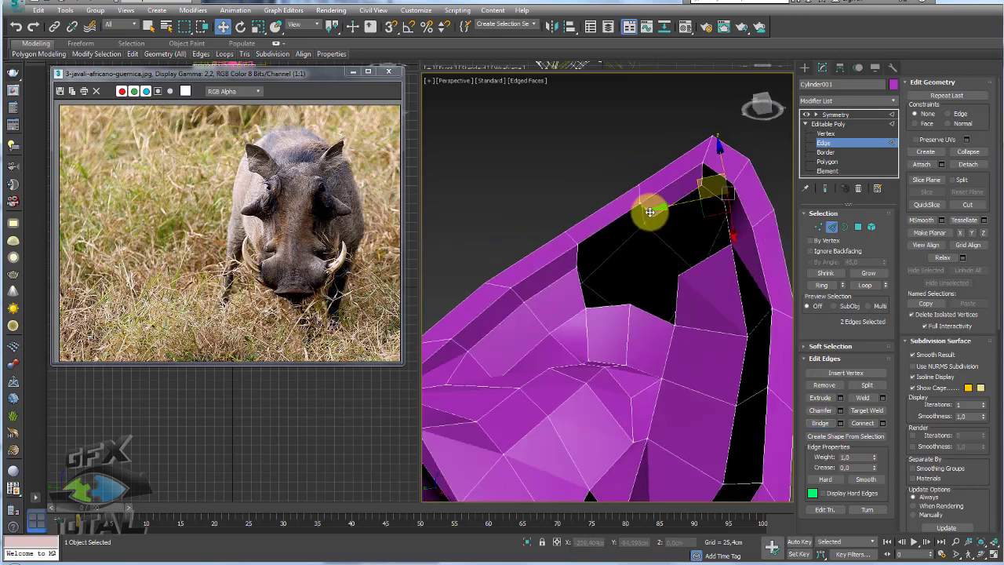
click(645, 212)
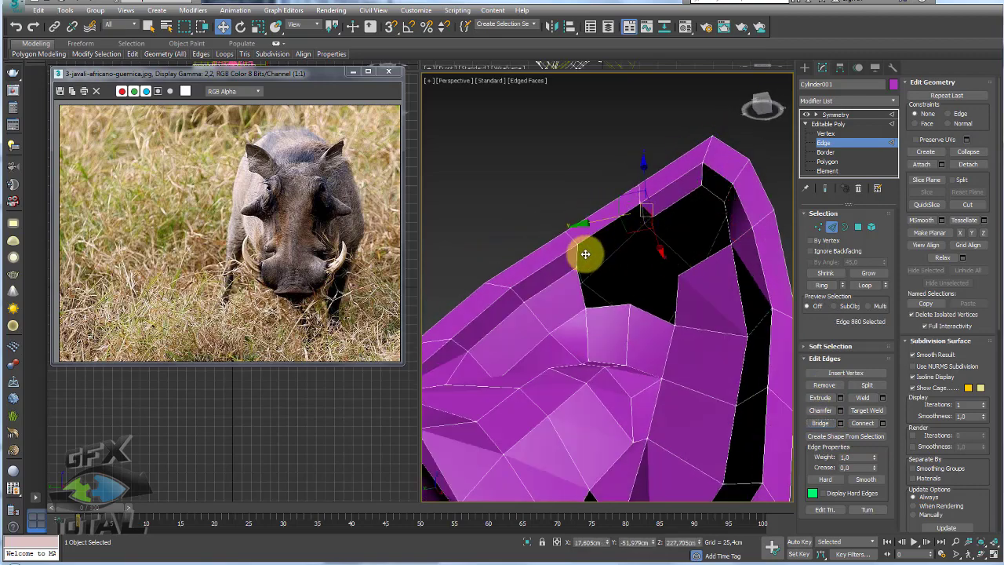
click(820, 423)
mouse_move(651, 285)
alt+middle_down()
mouse_move(623, 303)
mouse_move(661, 278)
alt+middle_up()
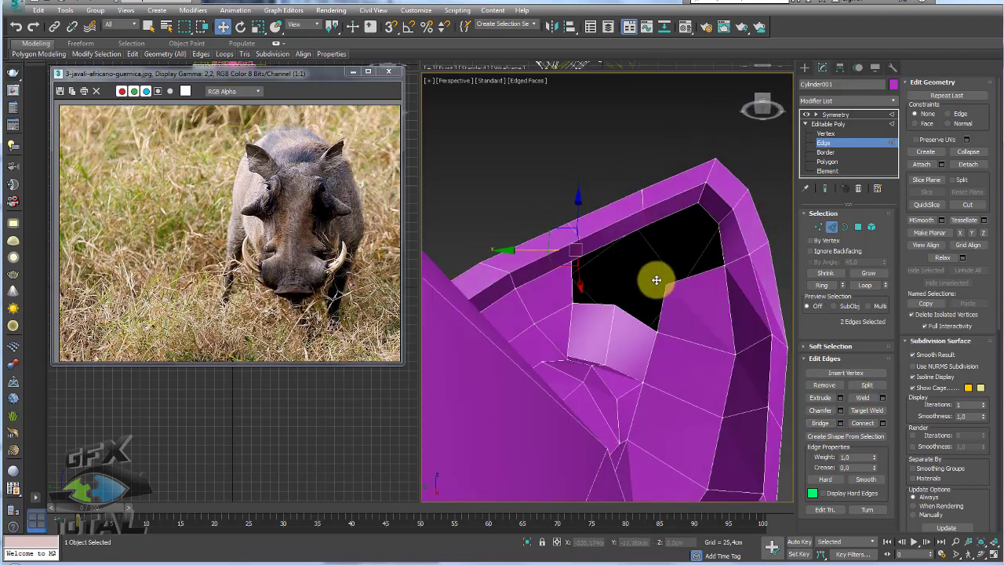
click(683, 280)
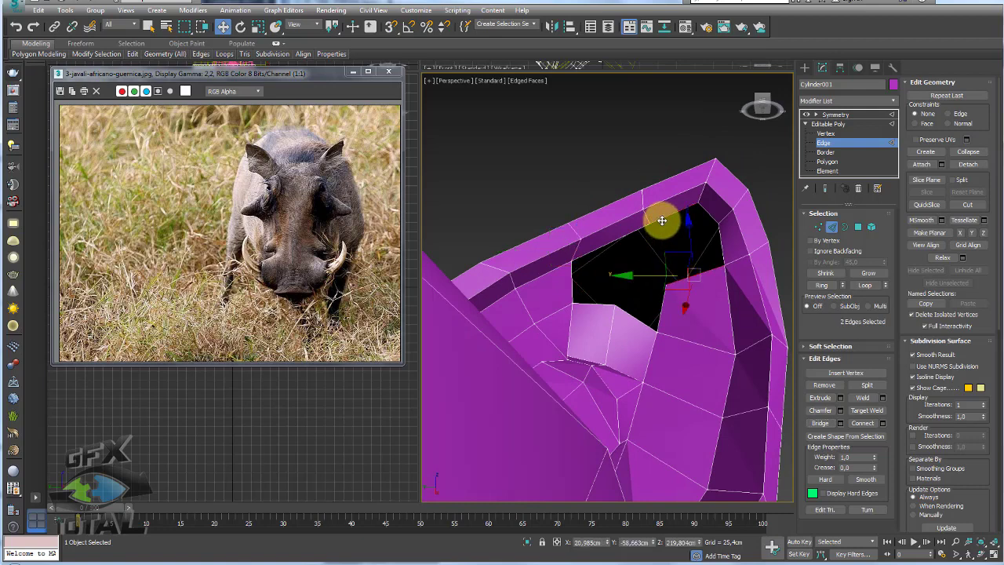
click(820, 423)
Connect two edges across the remaining hole with a new edge
click(718, 233)
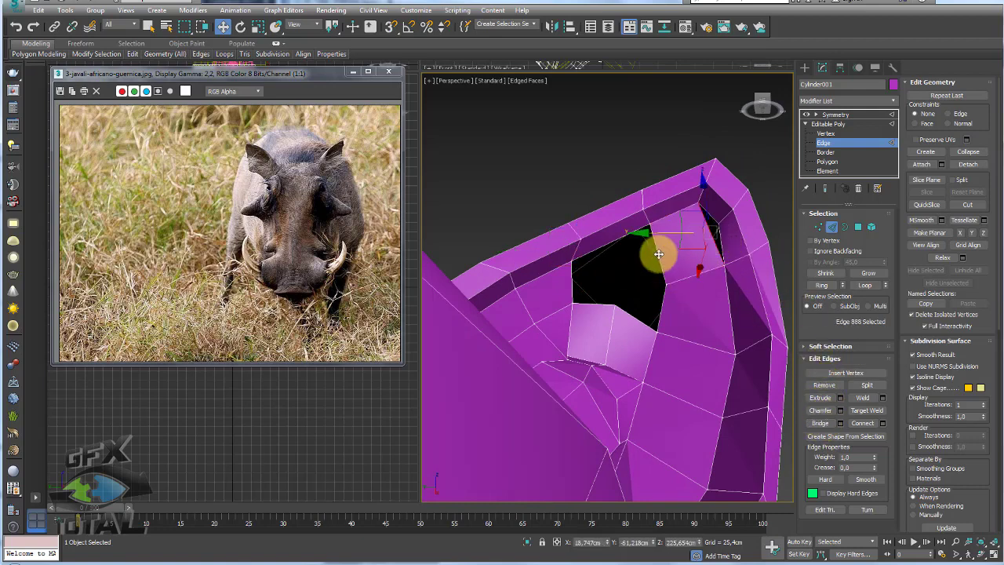
ctrl+click(658, 257)
click(864, 423)
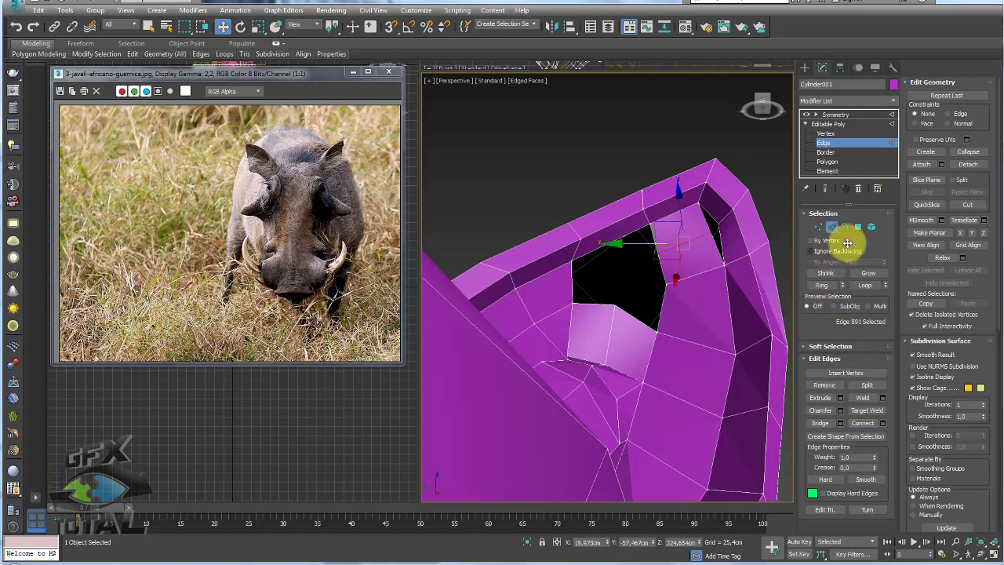
click(864, 411)
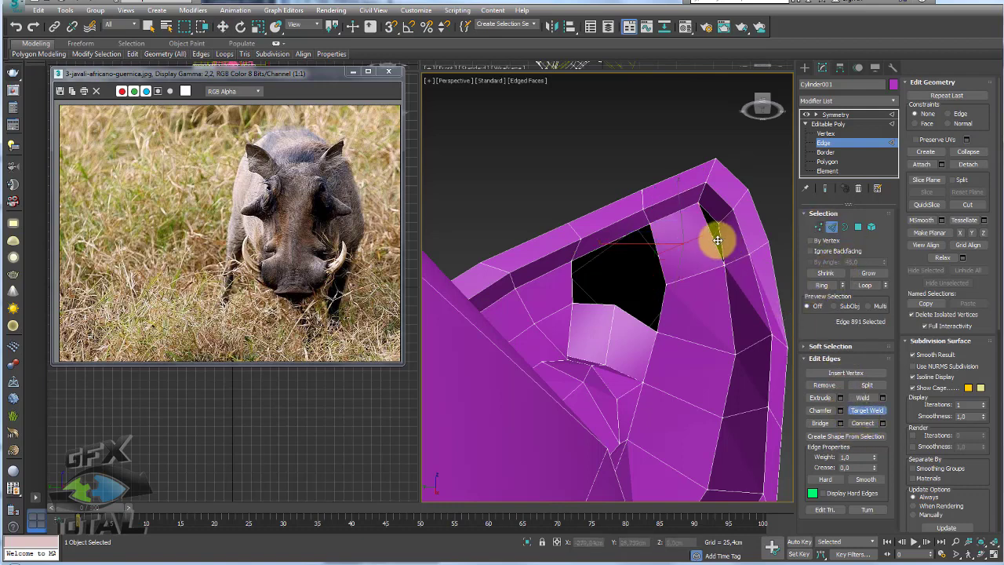
scroll(698, 263, up, 2)
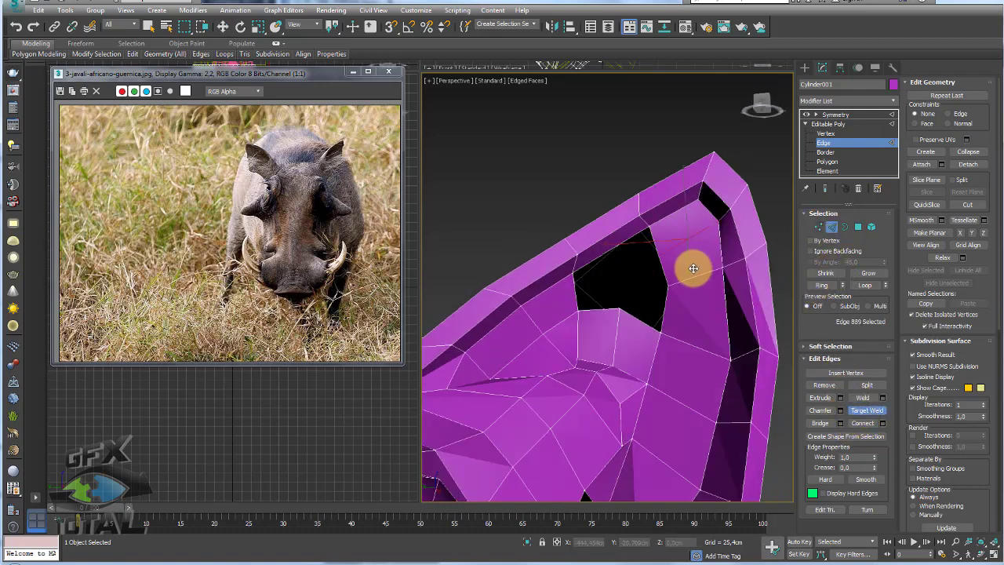
scroll(675, 273, up, 2)
scroll(660, 278, up, 2)
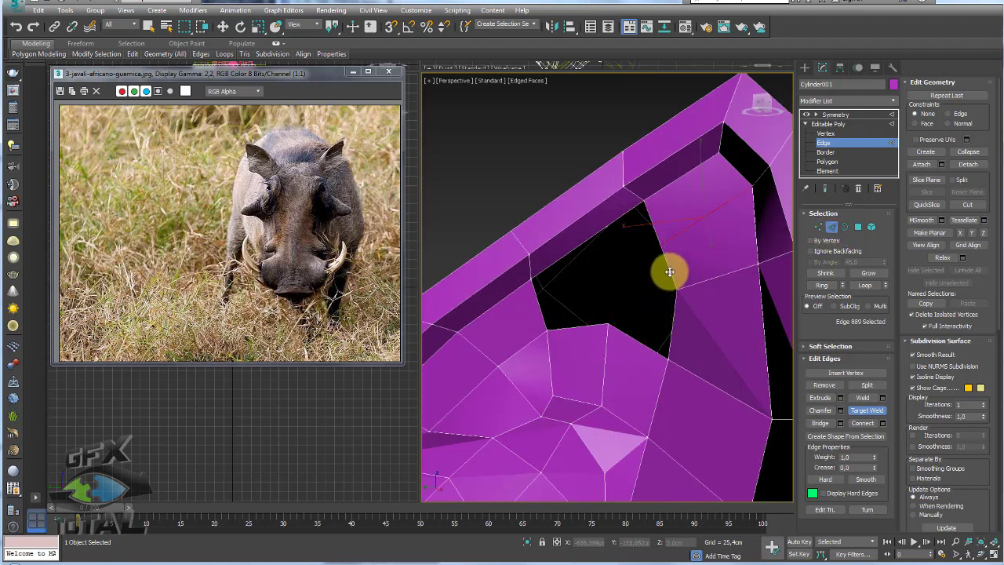
Bridge the top rim edge to an edge below and inspect the filled hole
alt+middle_drag(656, 321, 648, 324)
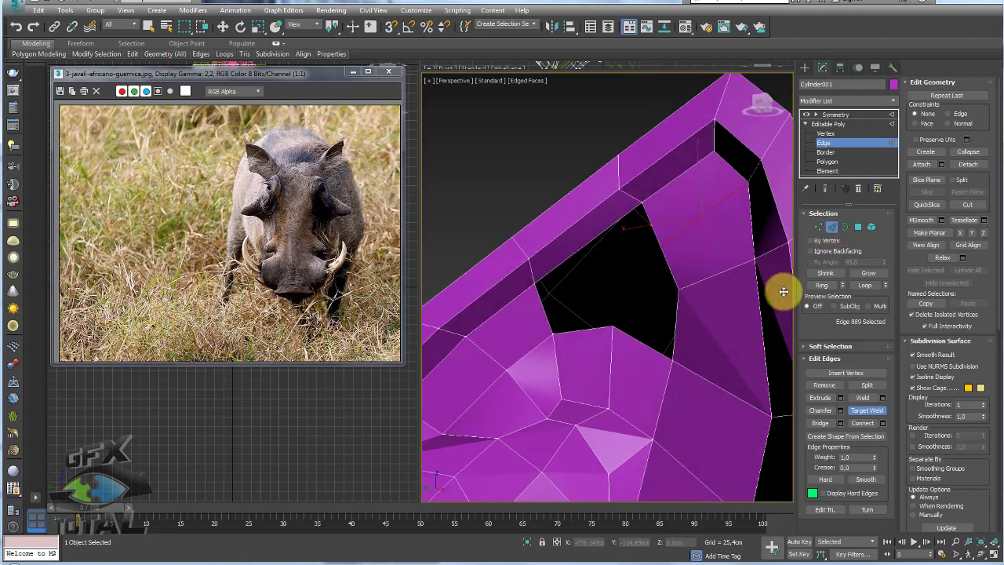
click(828, 425)
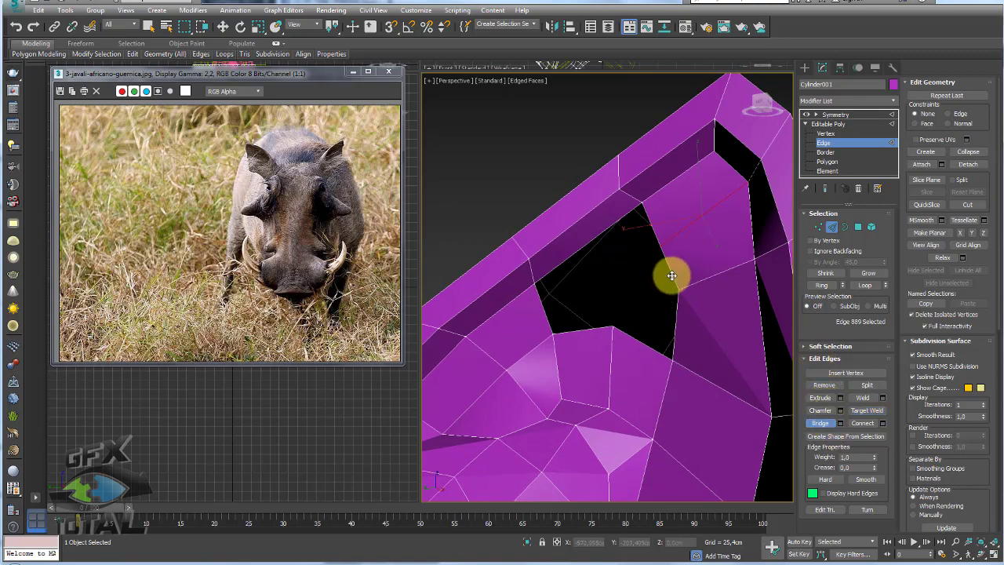
alt+middle_drag(639, 336, 623, 304)
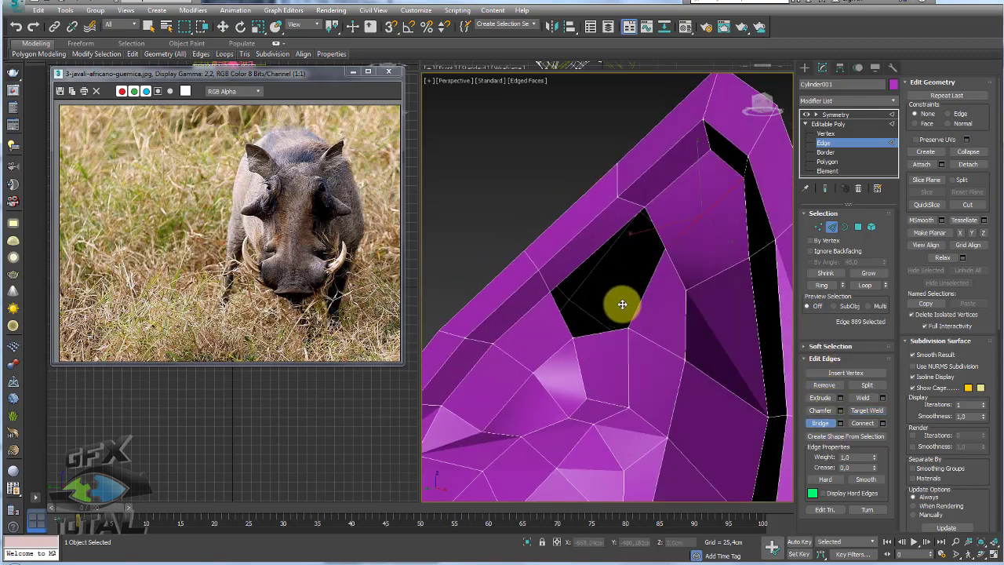
alt+middle_drag(625, 264, 634, 266)
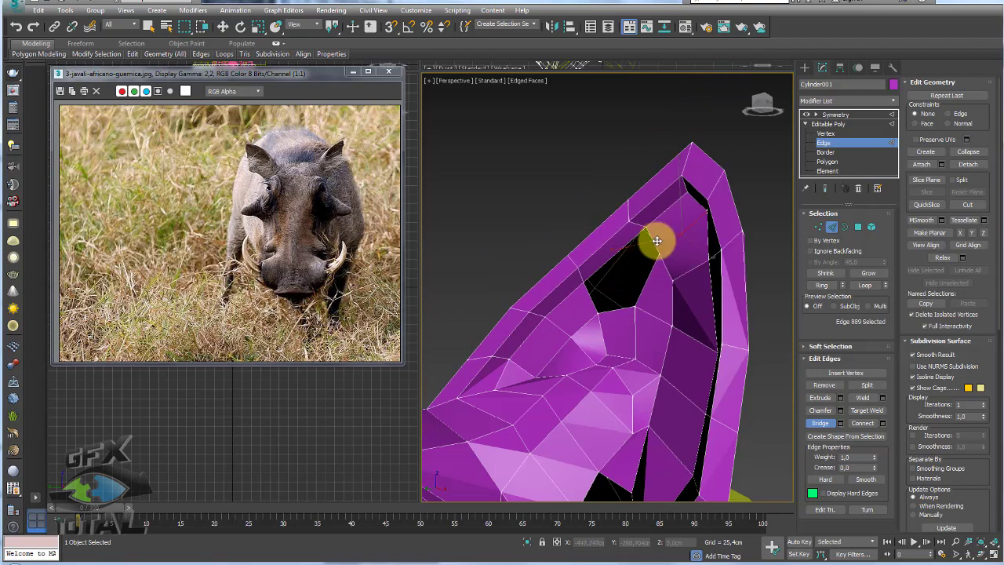
drag(653, 242, 609, 287)
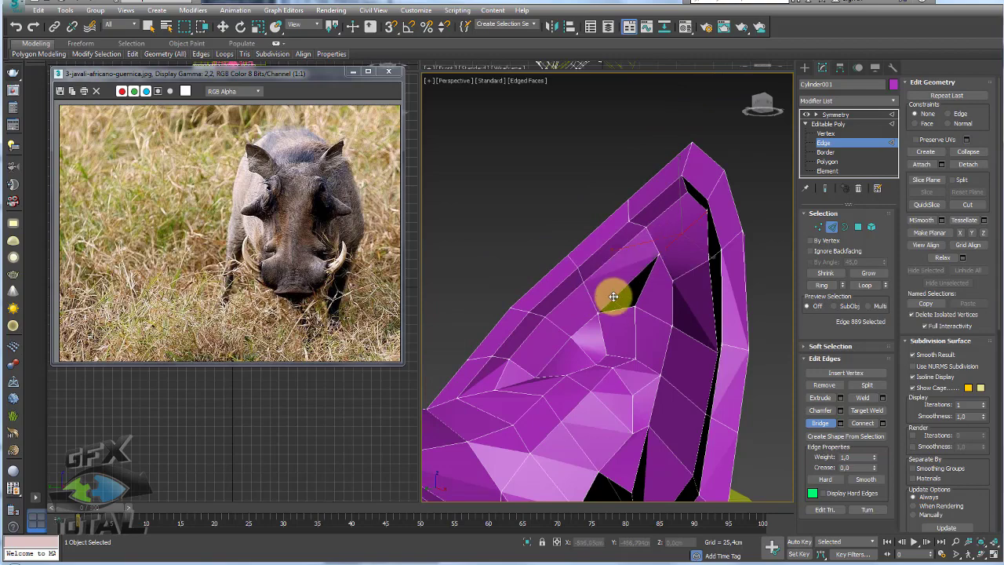
mouse_move(612, 291)
alt+middle_down()
mouse_move(634, 321)
mouse_move(667, 285)
alt+middle_up()
scroll(625, 255, up, 2)
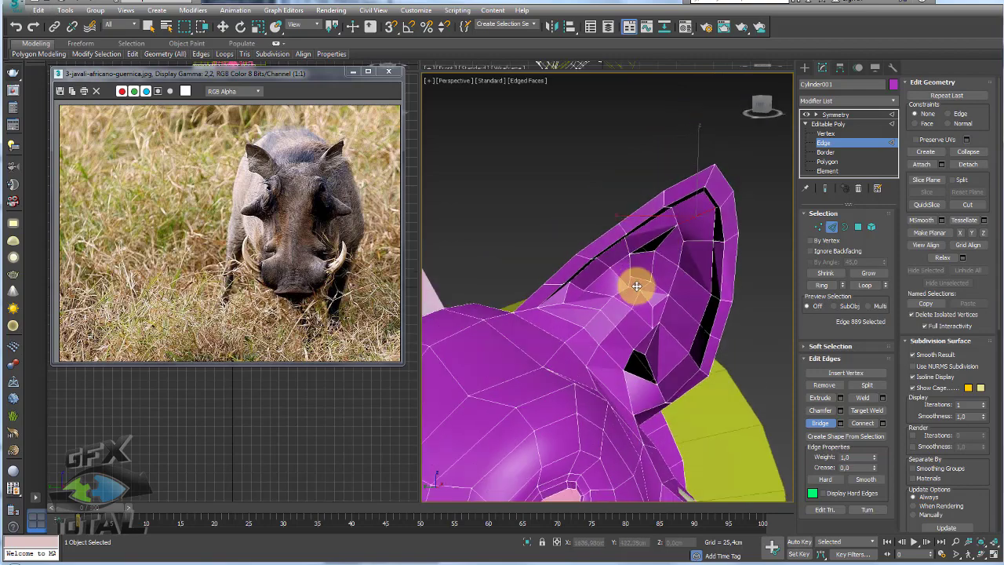
scroll(634, 287, up, 2)
scroll(621, 280, up, 2)
scroll(630, 296, up, 2)
alt+middle_drag(629, 281, 546, 333)
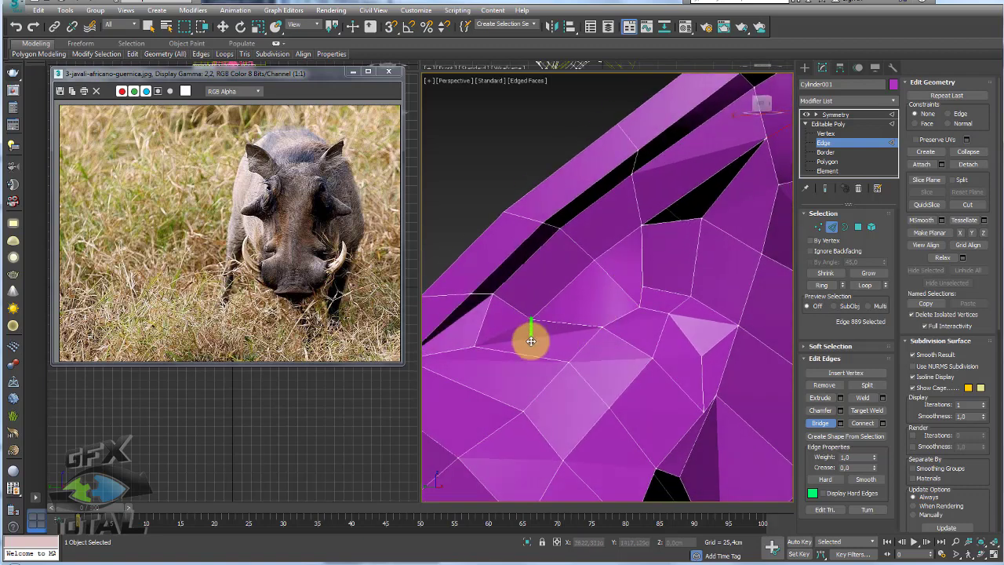
drag(524, 355, 548, 360)
mouse_move(542, 360)
alt+middle_down()
mouse_move(579, 332)
mouse_move(586, 289)
mouse_move(612, 282)
alt+middle_up()
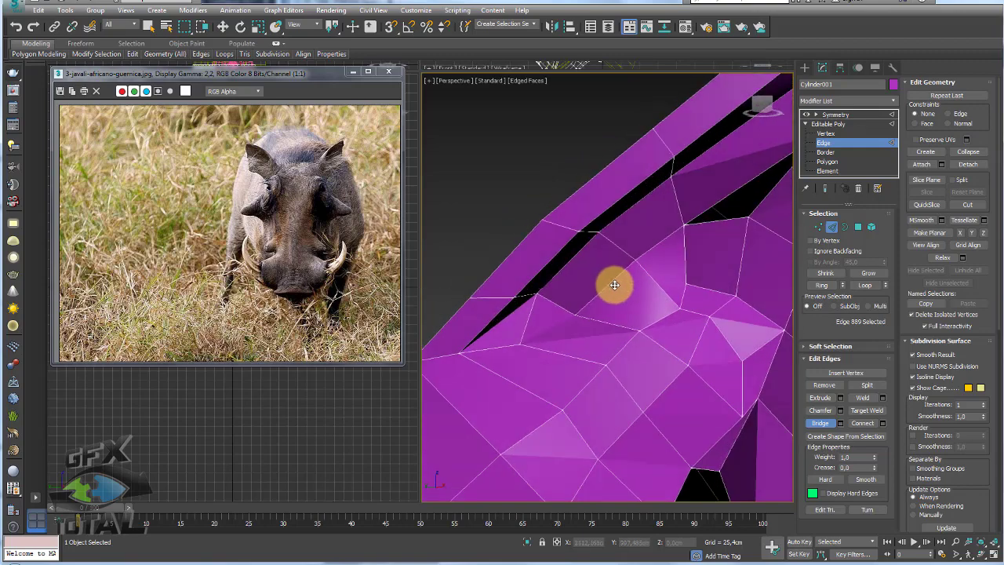
At Vertex level, pull the corner vertex of the gap downward
click(818, 226)
key(w)
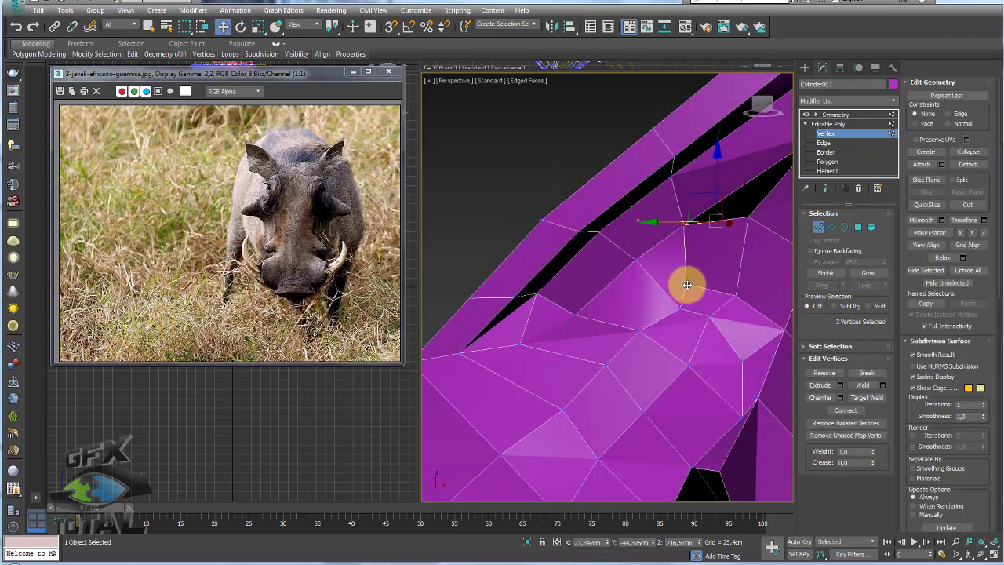
click(686, 285)
alt+middle_drag(691, 283, 668, 260)
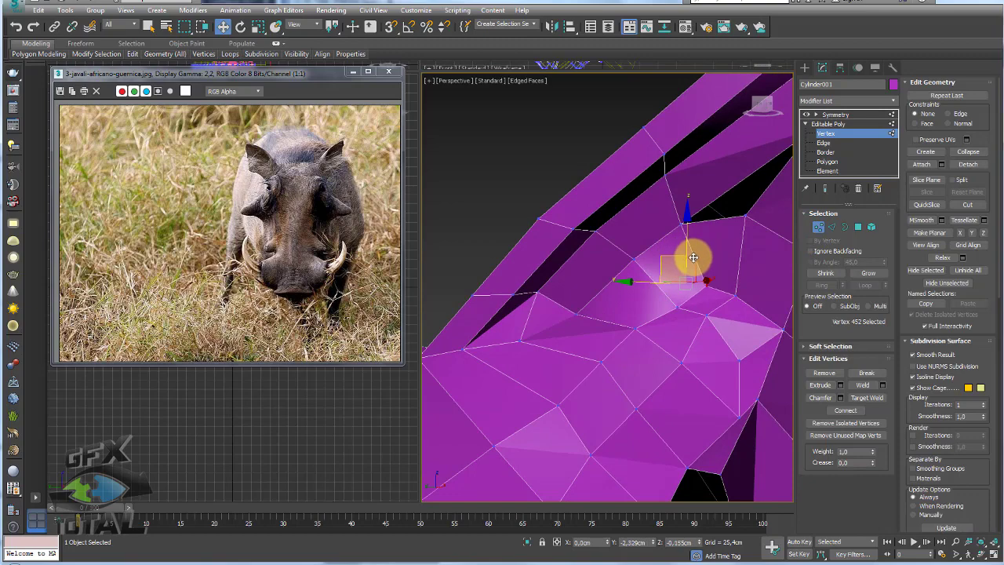
mouse_move(726, 224)
alt+middle_down()
mouse_move(651, 227)
mouse_move(660, 252)
alt+middle_up()
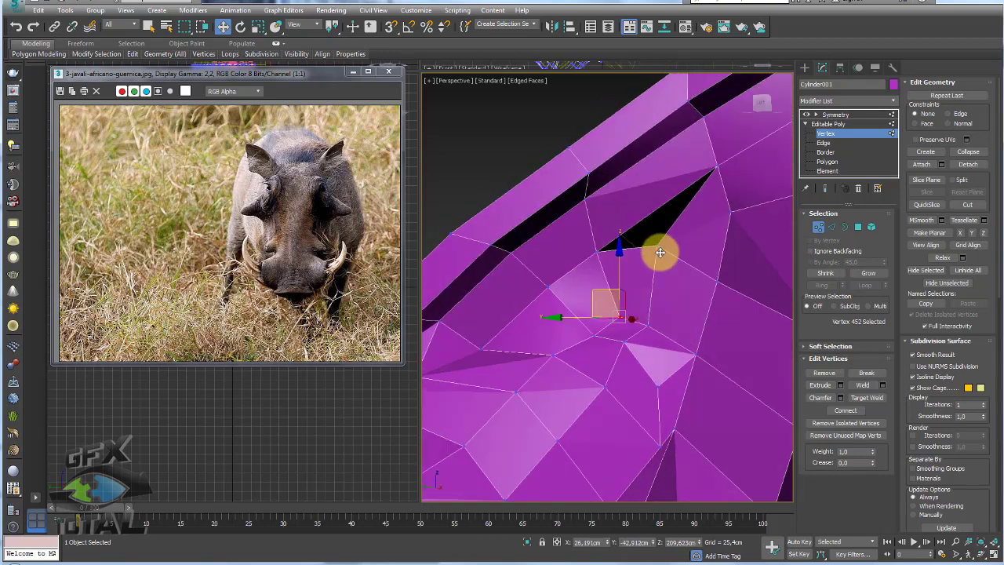
click(659, 248)
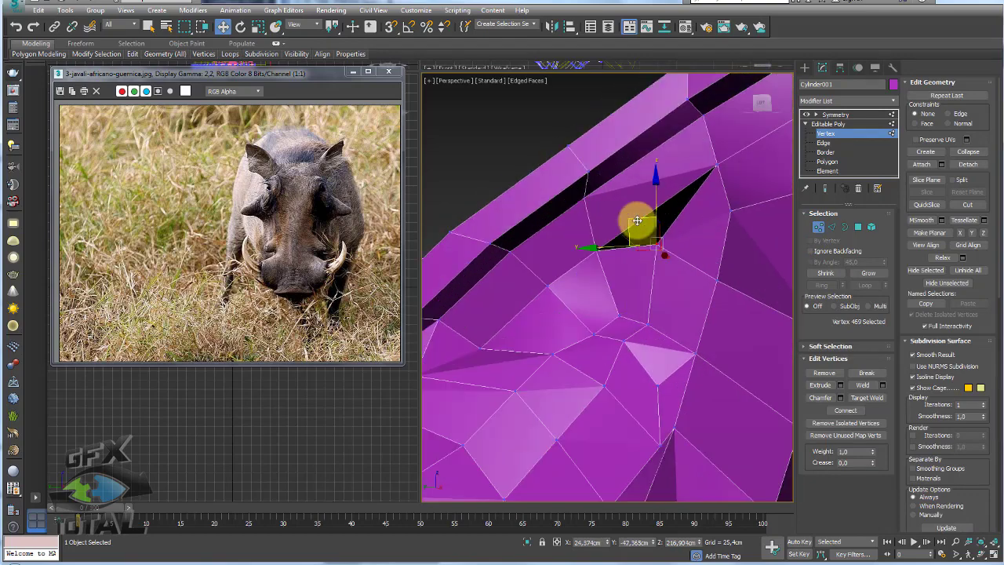
drag(637, 220, 658, 234)
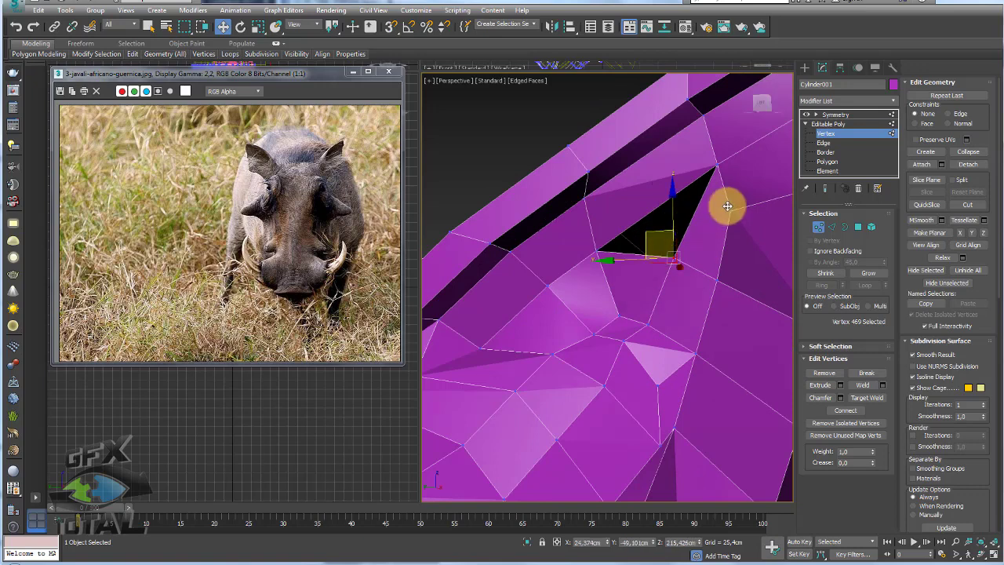
Move the neighbouring vertices right, down and up to realign faces around the gap
alt+middle_drag(701, 233, 668, 238)
click(652, 200)
drag(653, 201, 691, 208)
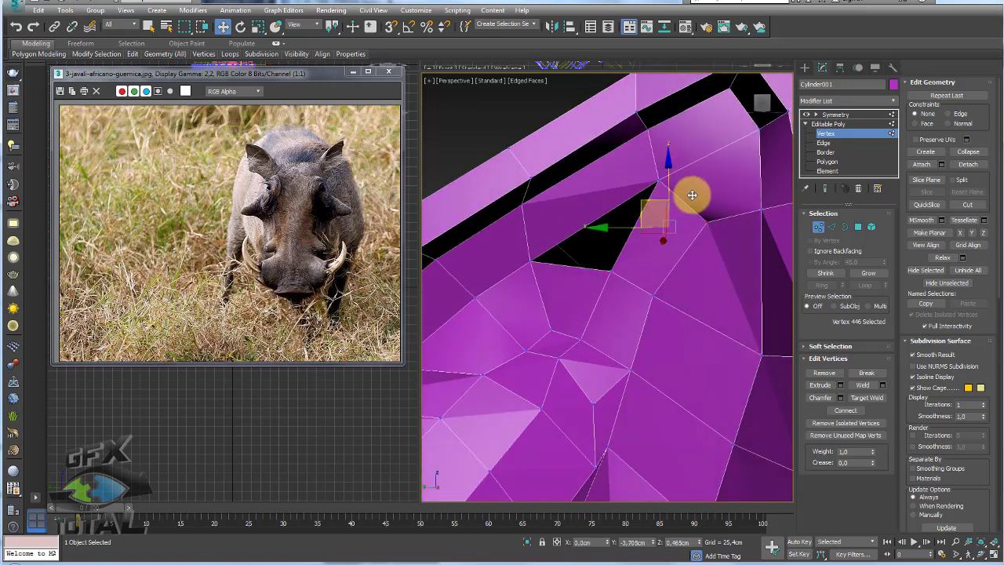
drag(639, 270, 667, 289)
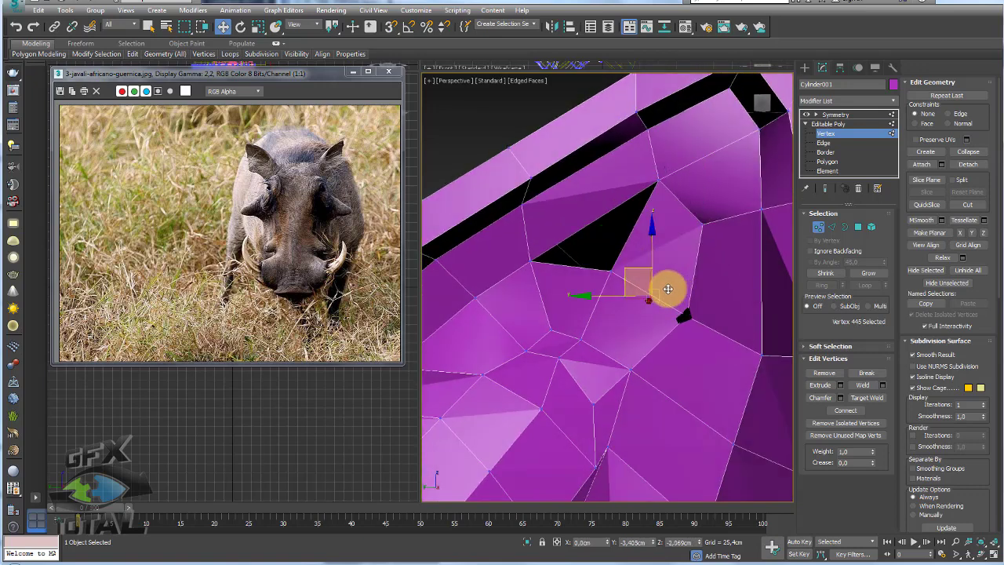
alt+middle_drag(691, 312, 655, 191)
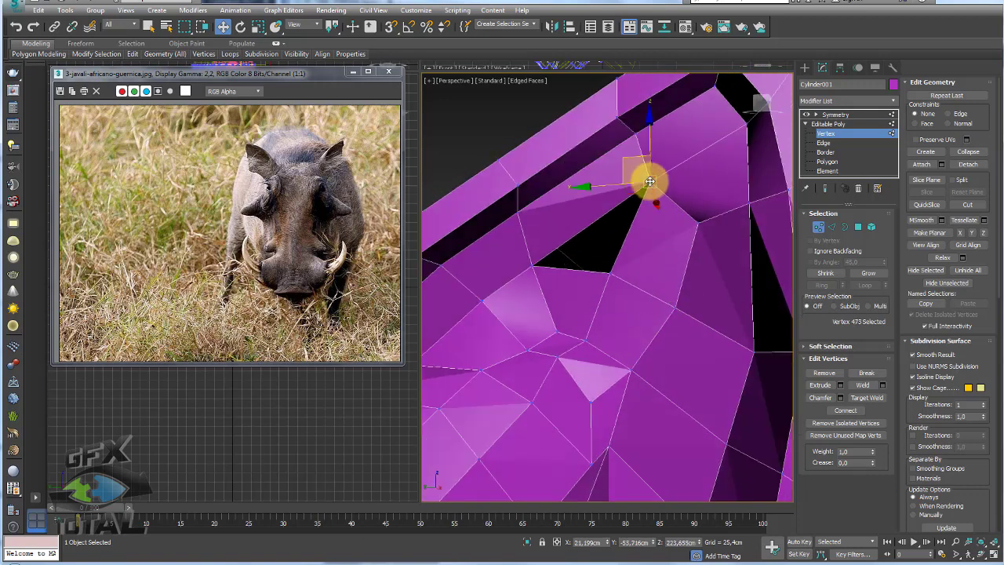
drag(636, 158, 646, 143)
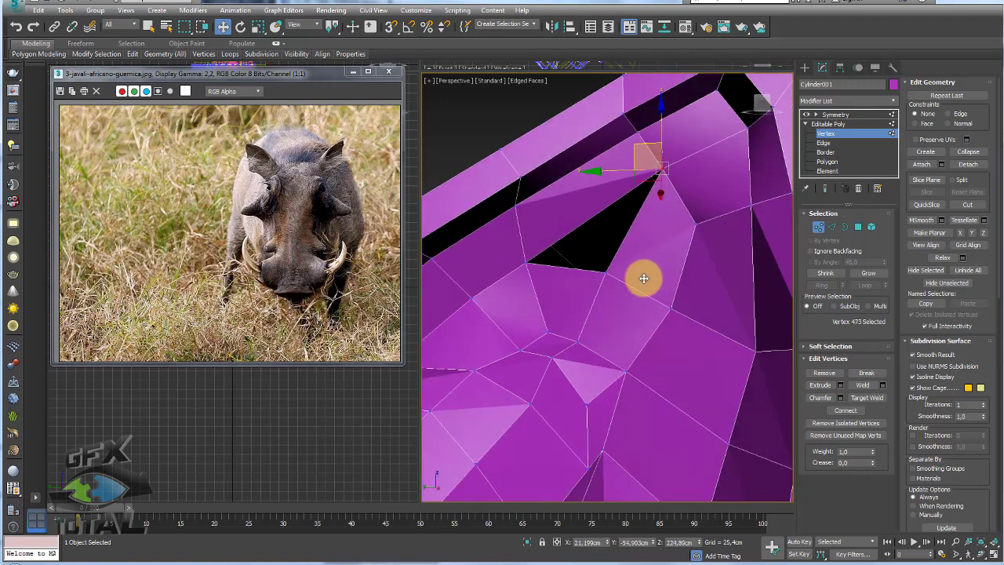
key(alt+c)
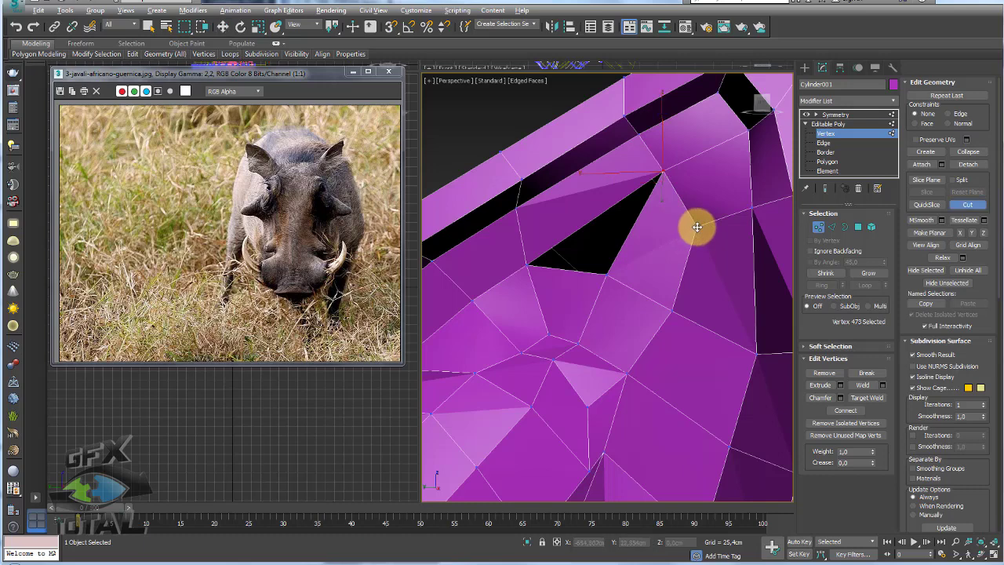
Select the small hole's border and Cap it, then enable Cut at Vertex level
key(w)
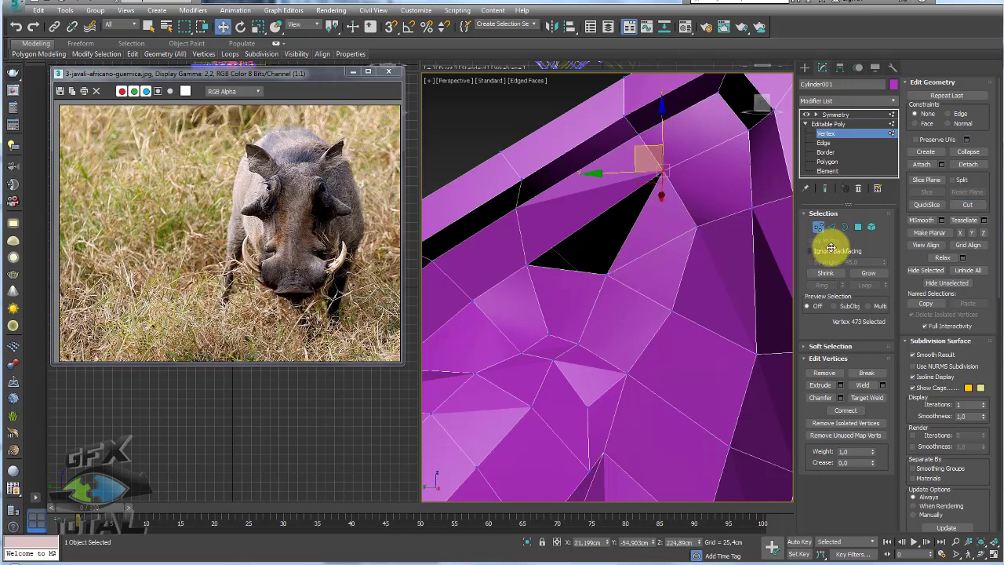
key(4)
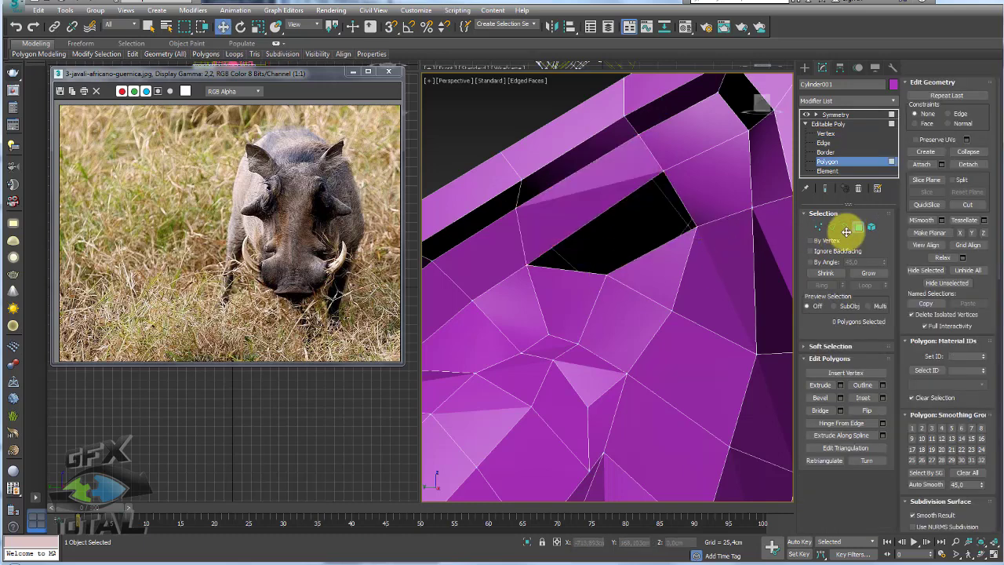
click(846, 228)
click(691, 218)
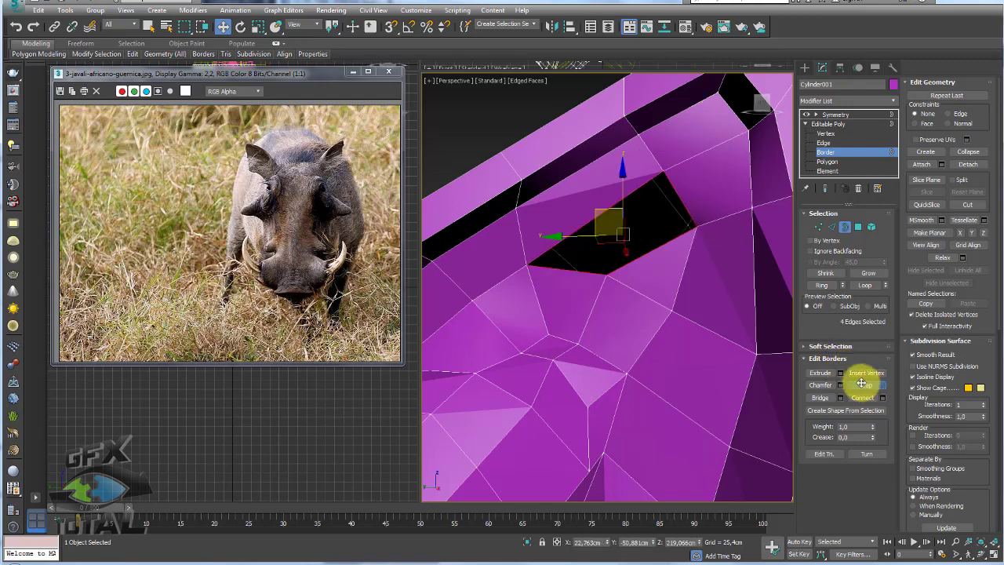
click(862, 383)
mouse_move(621, 303)
alt+middle_down()
mouse_move(675, 278)
mouse_move(690, 321)
mouse_move(664, 419)
mouse_move(651, 303)
mouse_move(684, 253)
mouse_move(639, 259)
mouse_move(632, 290)
mouse_move(545, 296)
mouse_move(533, 267)
alt+middle_up()
scroll(545, 296, up, 2)
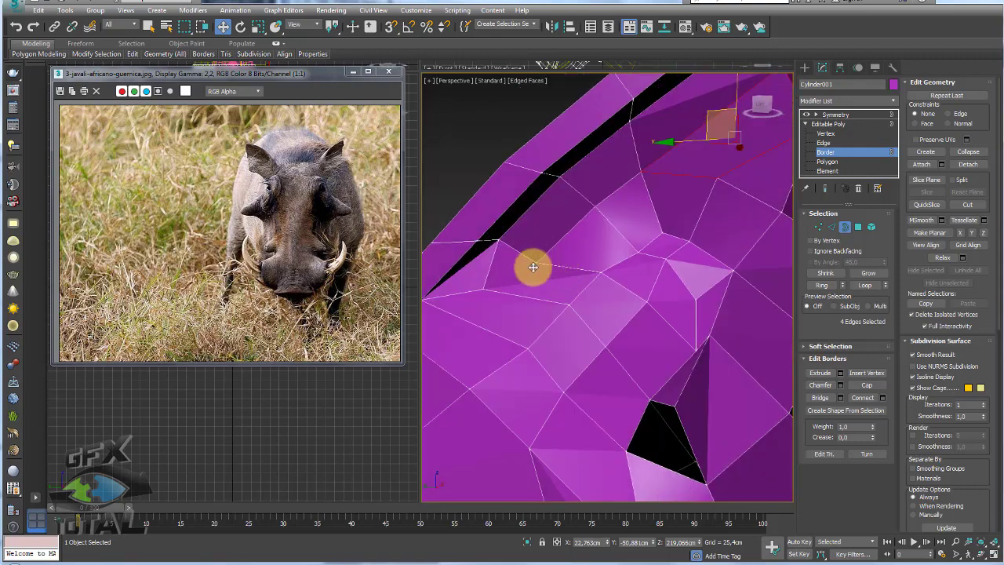
click(818, 227)
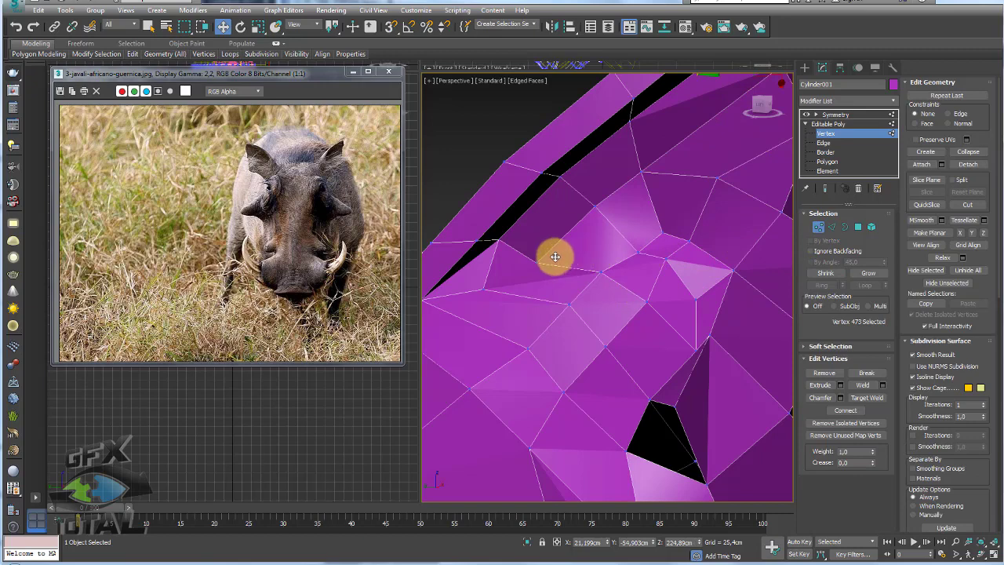
key(alt+c)
alt+middle_drag(541, 260, 533, 287)
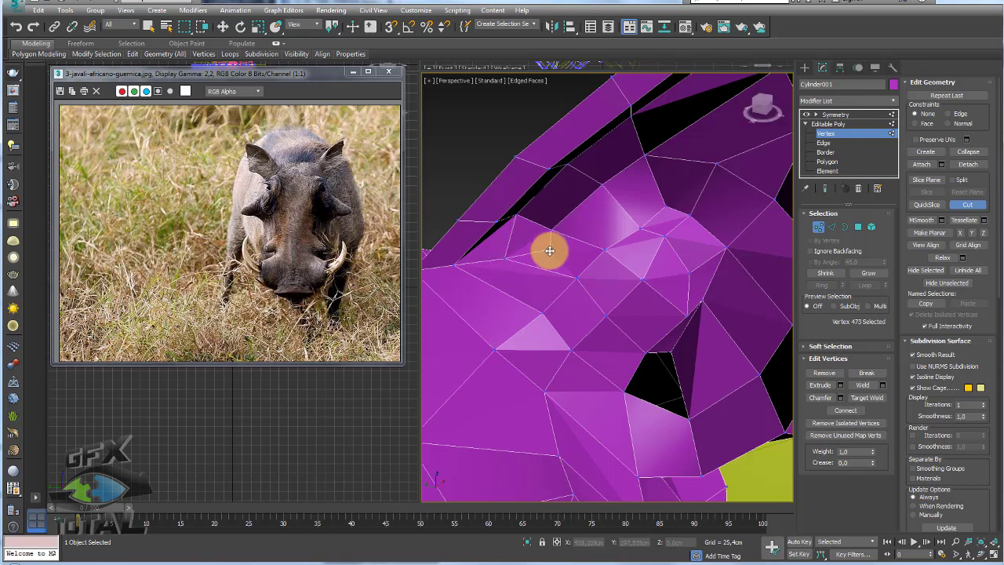
Cut a new edge down across the face beside the dark mouth opening
click(631, 291)
mouse_move(667, 332)
alt+middle_down()
mouse_move(654, 303)
mouse_move(683, 374)
mouse_move(729, 385)
mouse_move(604, 324)
alt+middle_up()
scroll(603, 324, up, 2)
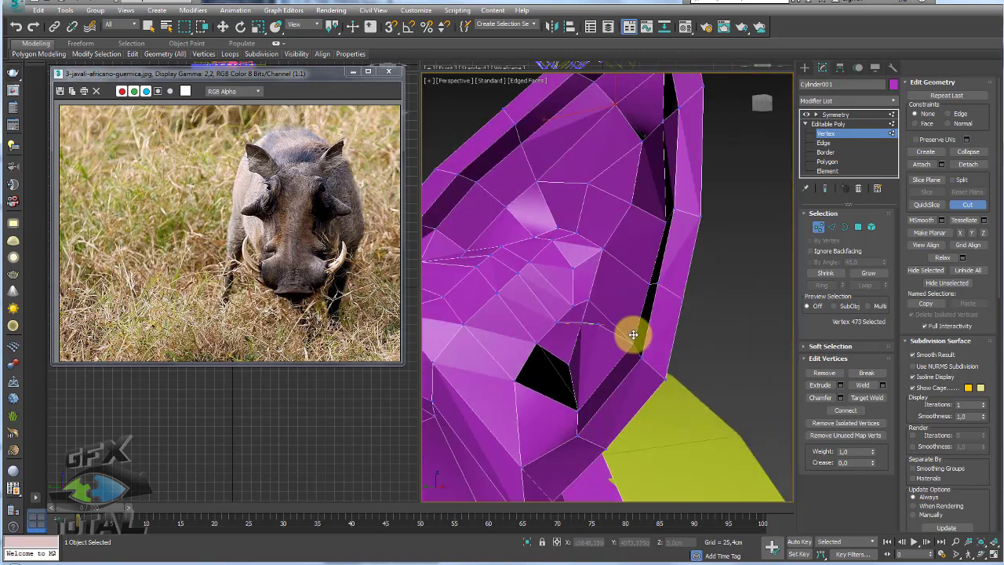
scroll(630, 334, up, 3)
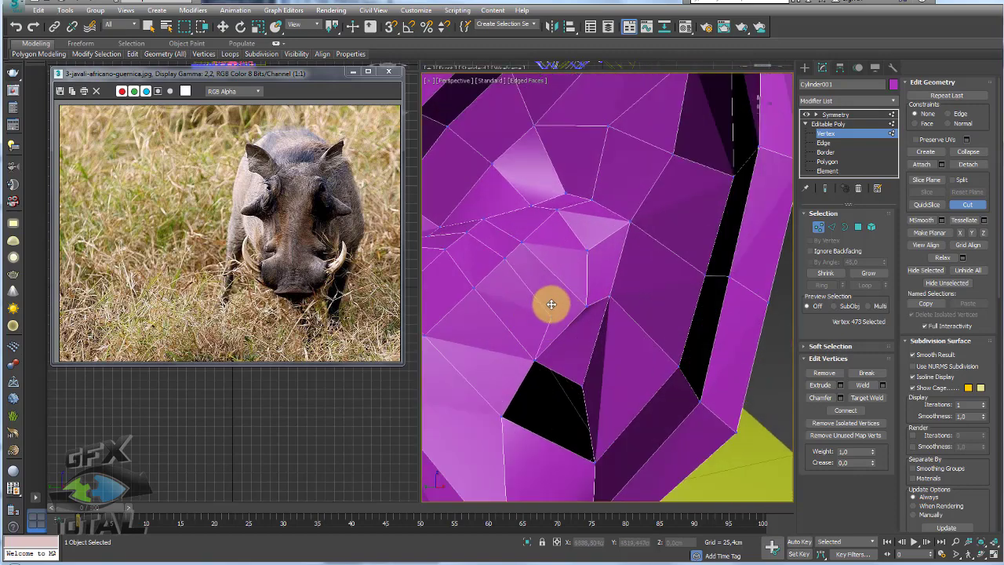
mouse_move(538, 287)
alt+middle_down()
mouse_move(628, 335)
mouse_move(628, 326)
alt+middle_up()
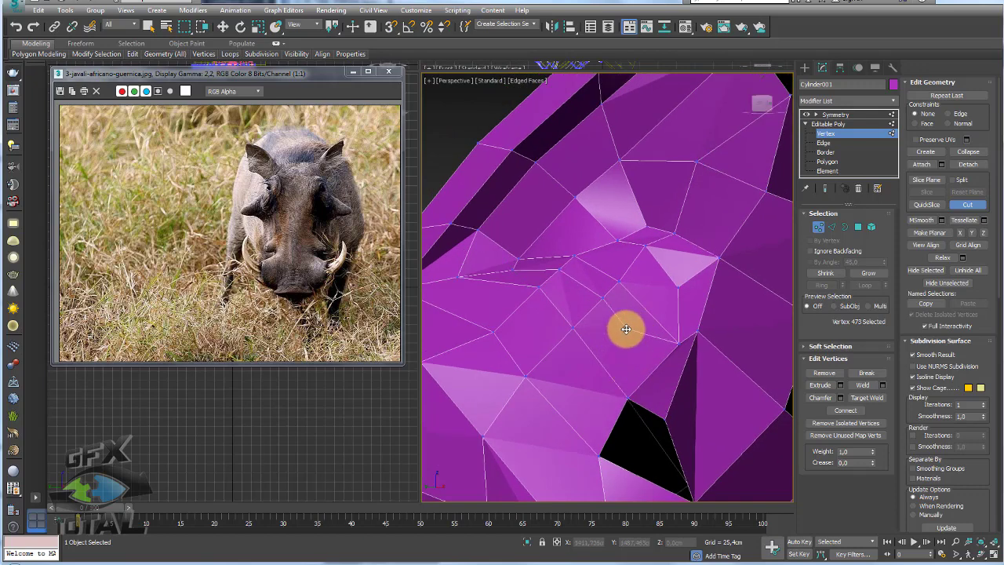
click(628, 332)
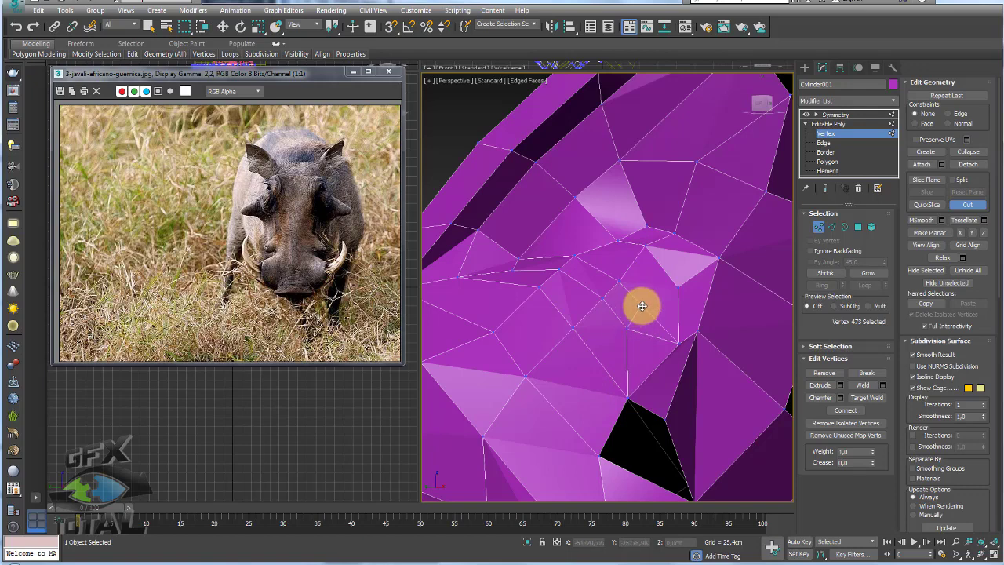
drag(667, 275, 733, 191)
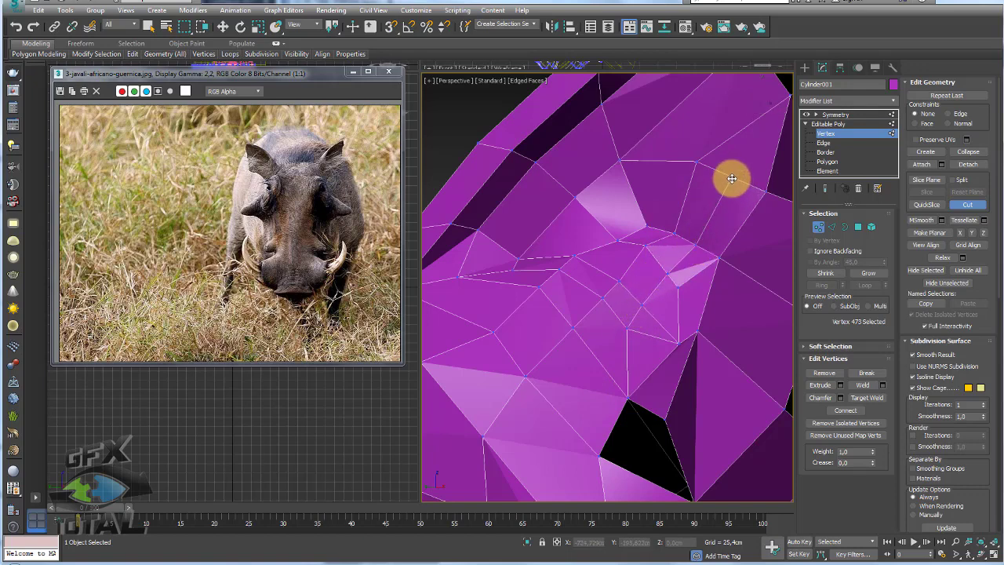
Select the newly cut vertex and move it down and to the left
key(w)
click(729, 178)
scroll(664, 201, up, 3)
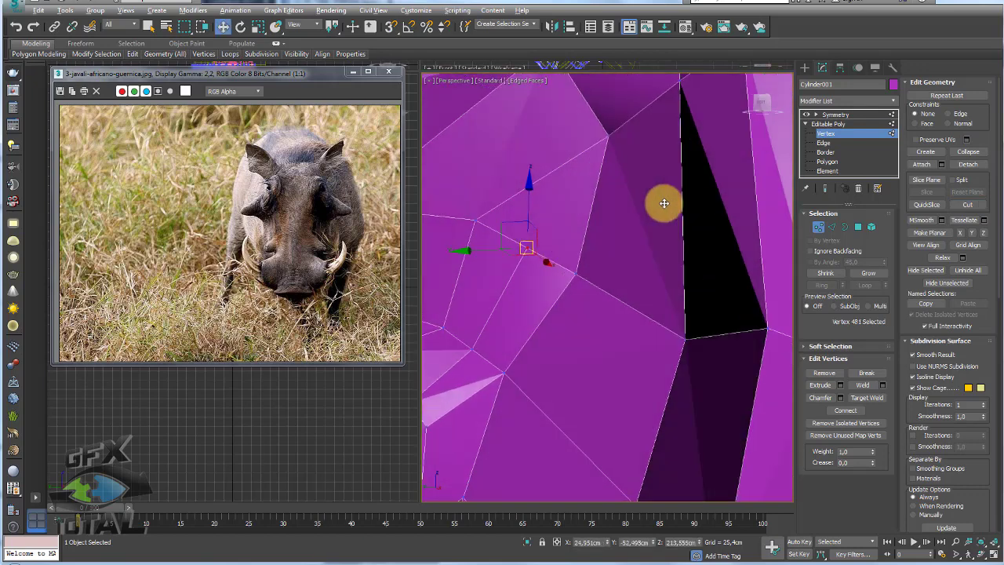
alt+middle_drag(693, 204, 598, 218)
drag(554, 215, 559, 213)
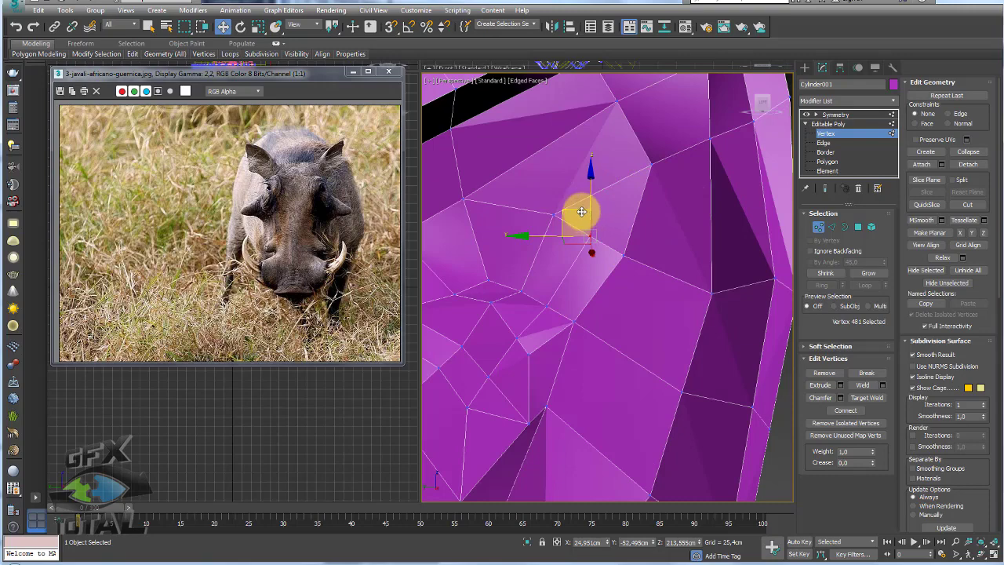
drag(582, 212, 601, 242)
mouse_move(601, 243)
alt+middle_down()
mouse_move(621, 285)
mouse_move(649, 288)
mouse_move(625, 292)
mouse_move(614, 251)
alt+middle_up()
mouse_move(552, 258)
mouse_down()
mouse_move(550, 208)
mouse_move(650, 157)
mouse_up()
mouse_move(637, 274)
alt+middle_down()
mouse_move(666, 280)
mouse_move(607, 323)
mouse_move(639, 325)
alt+middle_up()
Delete the polygon next to the dark opening to enlarge the hole
click(834, 227)
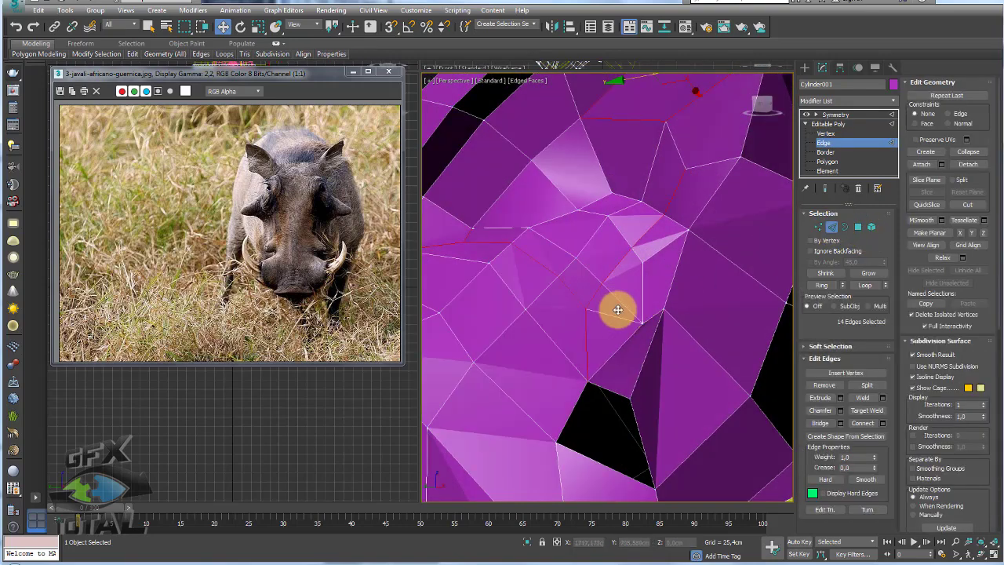
click(591, 335)
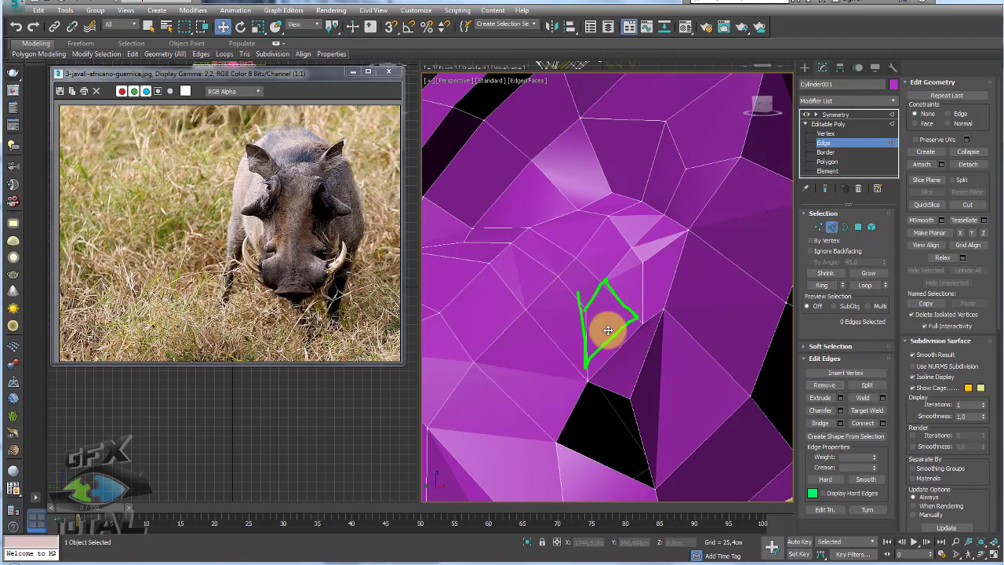
mouse_move(601, 332)
alt+middle_down()
mouse_move(674, 312)
mouse_move(691, 335)
mouse_move(673, 307)
alt+middle_up()
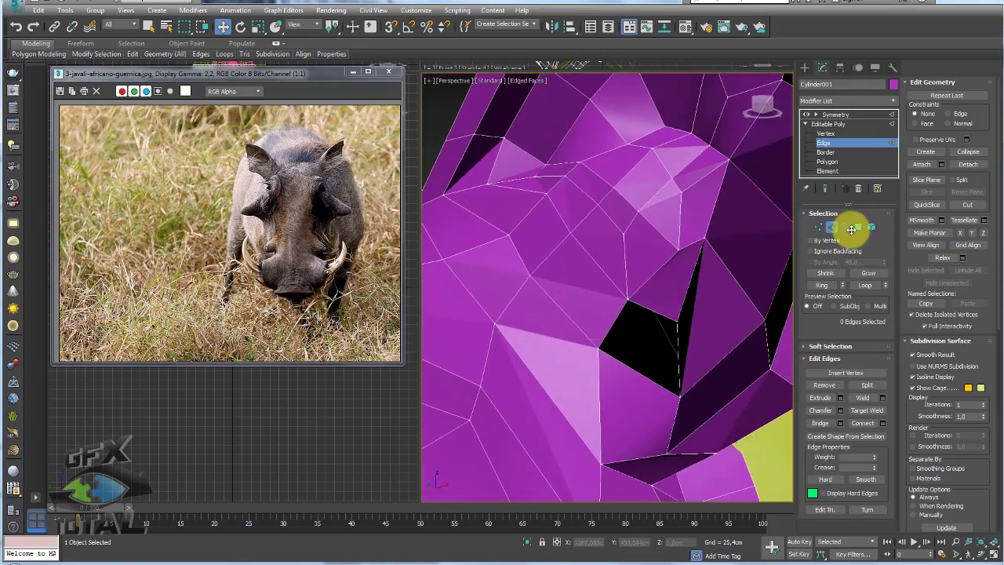
click(858, 227)
click(678, 284)
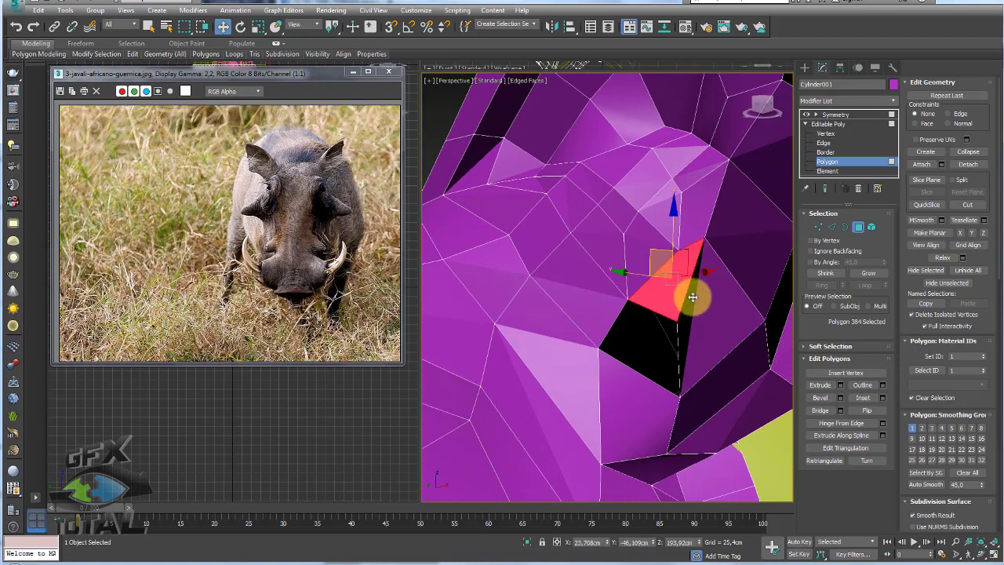
key(Delete)
Select the enlarged hole's border, then pick a vertex on its edge and inspect it
click(845, 227)
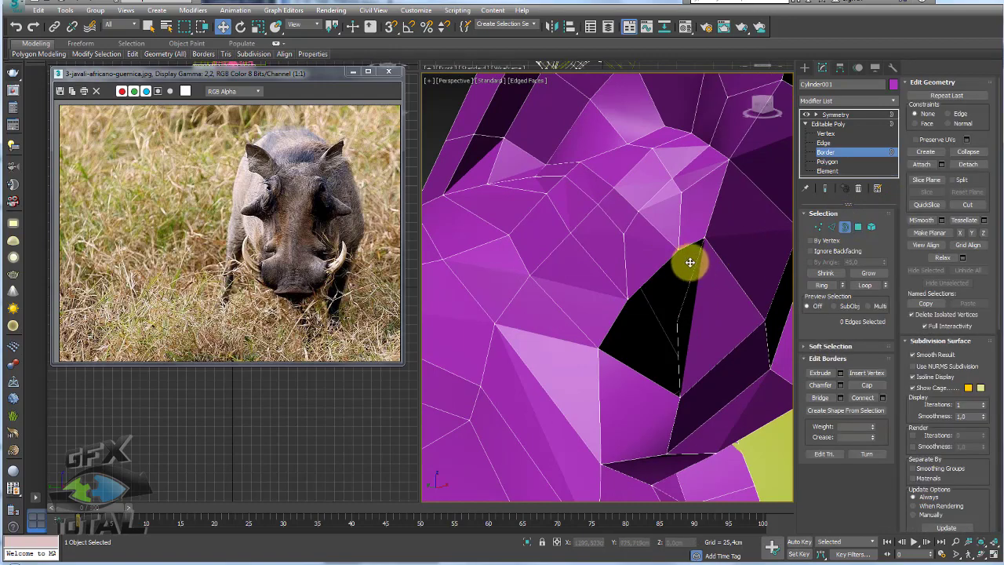
click(694, 271)
alt+middle_drag(688, 291, 813, 240)
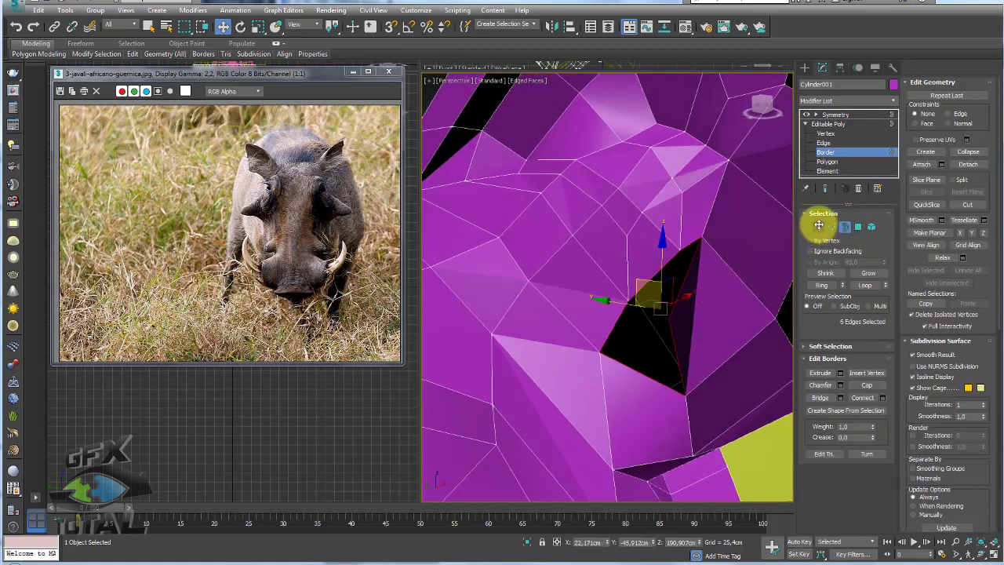
click(819, 225)
click(670, 317)
alt+middle_drag(681, 328, 715, 358)
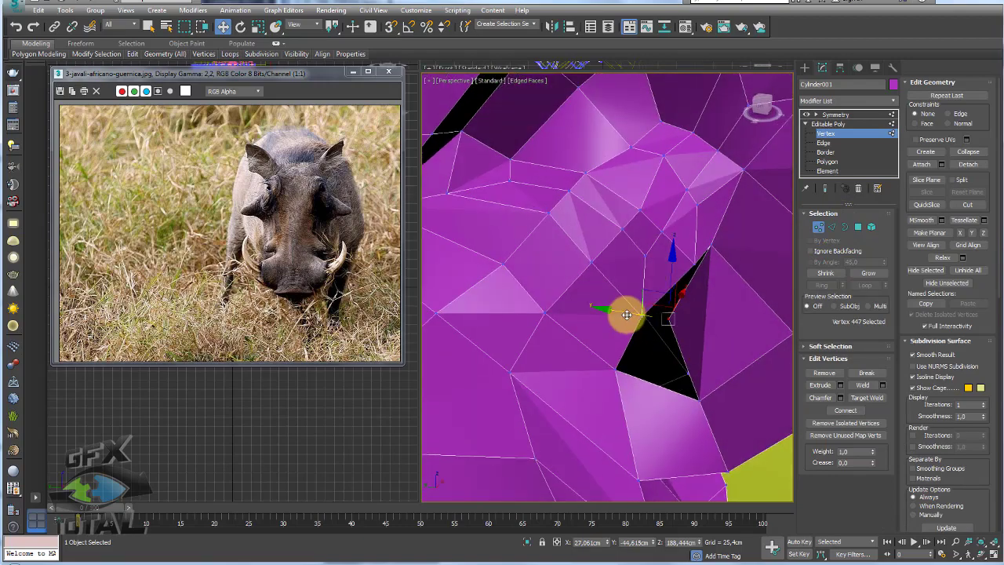
mouse_move(639, 314)
alt+middle_down()
mouse_move(718, 300)
mouse_move(700, 310)
alt+middle_up()
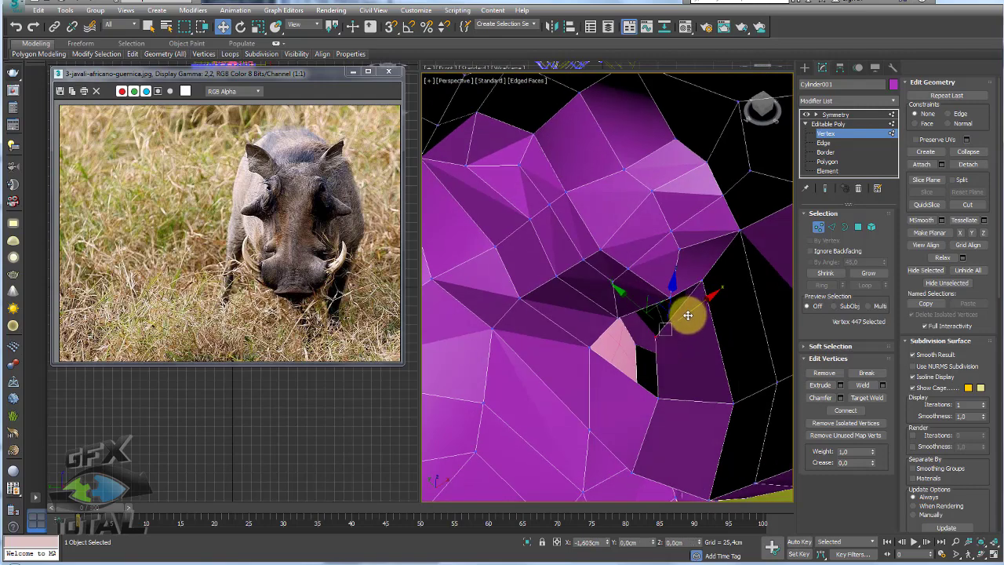
mouse_move(688, 316)
alt+middle_down()
mouse_move(693, 281)
mouse_move(668, 325)
mouse_move(668, 354)
mouse_move(637, 308)
mouse_move(667, 298)
mouse_move(638, 314)
mouse_move(654, 298)
mouse_move(682, 312)
mouse_move(642, 288)
alt+middle_up()
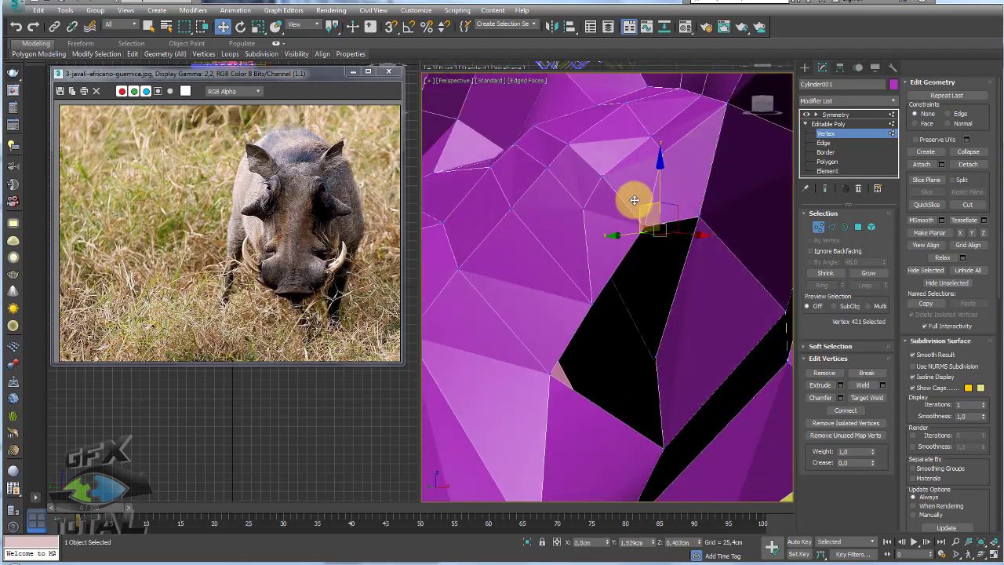
Shift-drag the six-edged hole's border inward to form new inner wall faces and reshape the opening
click(845, 227)
click(677, 287)
mouse_move(678, 287)
alt+middle_down()
mouse_move(639, 307)
mouse_move(648, 308)
alt+middle_up()
mouse_move(621, 289)
mouse_down()
mouse_move(601, 276)
mouse_move(628, 324)
mouse_up()
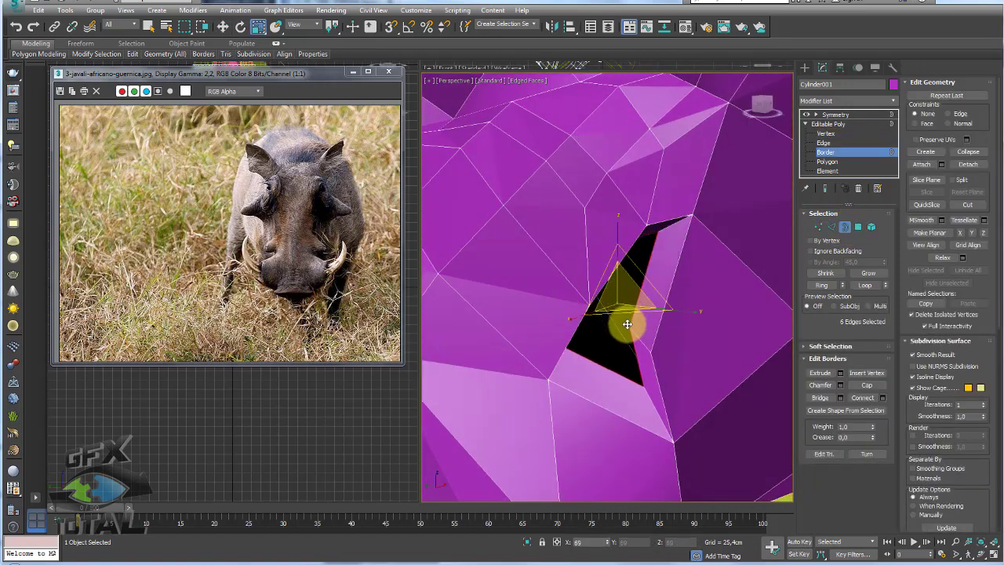
mouse_move(672, 335)
alt+middle_down()
mouse_move(638, 314)
mouse_move(639, 354)
alt+middle_up()
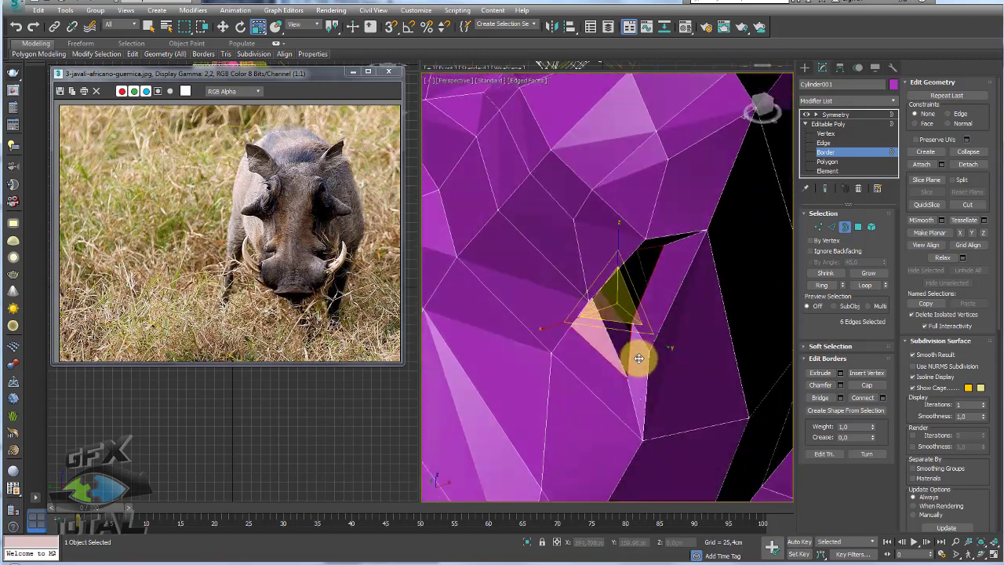
drag(630, 289, 644, 290)
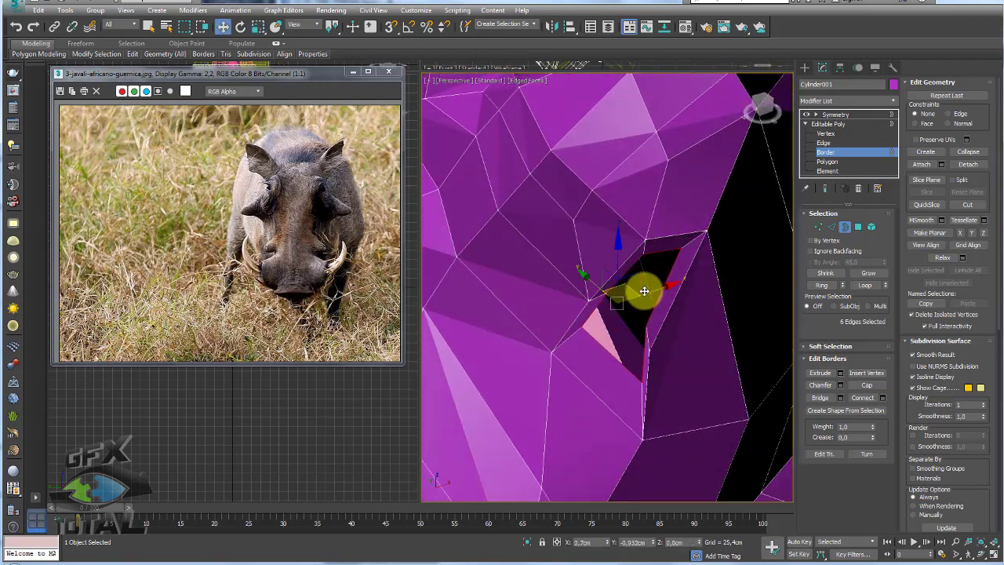
key(e)
key(r)
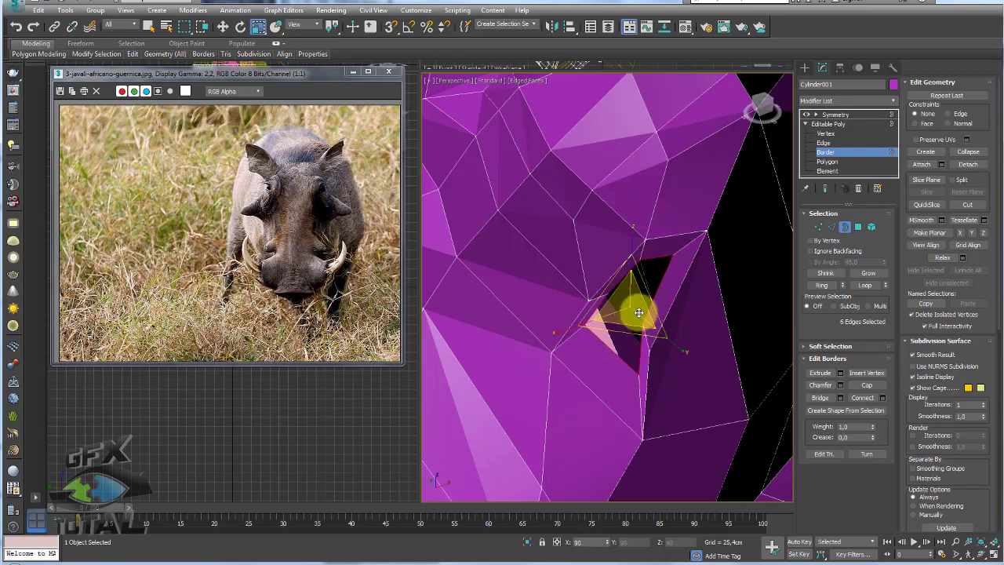
mouse_move(643, 287)
alt+middle_down()
mouse_move(652, 268)
mouse_move(572, 282)
alt+middle_up()
Inspect the new inner walls in wireframe with F3, adjusting rotation and scale, then return to shaded view
key(F3)
mouse_move(674, 332)
alt+middle_down()
mouse_move(655, 348)
mouse_move(661, 328)
mouse_move(655, 369)
mouse_move(639, 345)
alt+middle_up()
key(e)
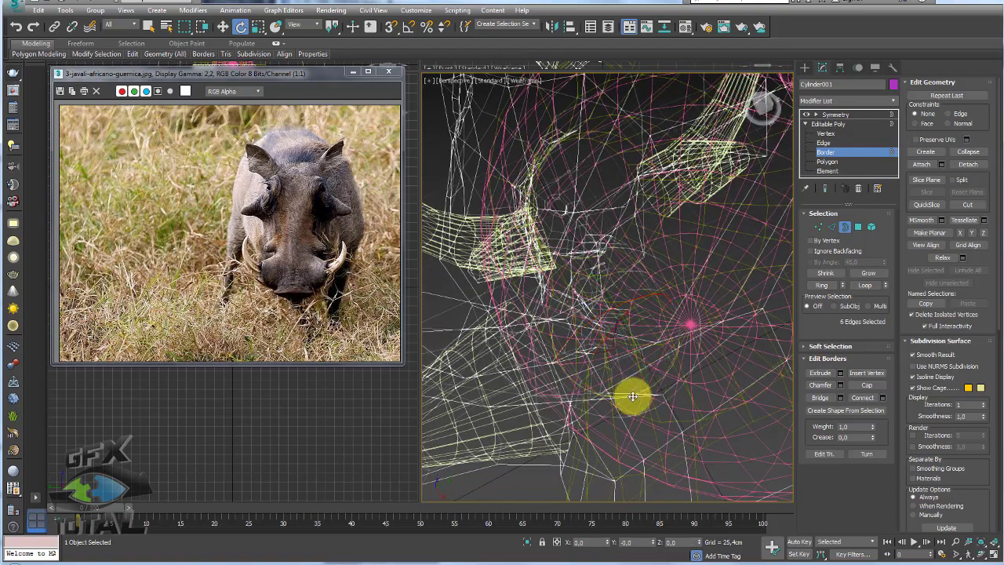
key(w)
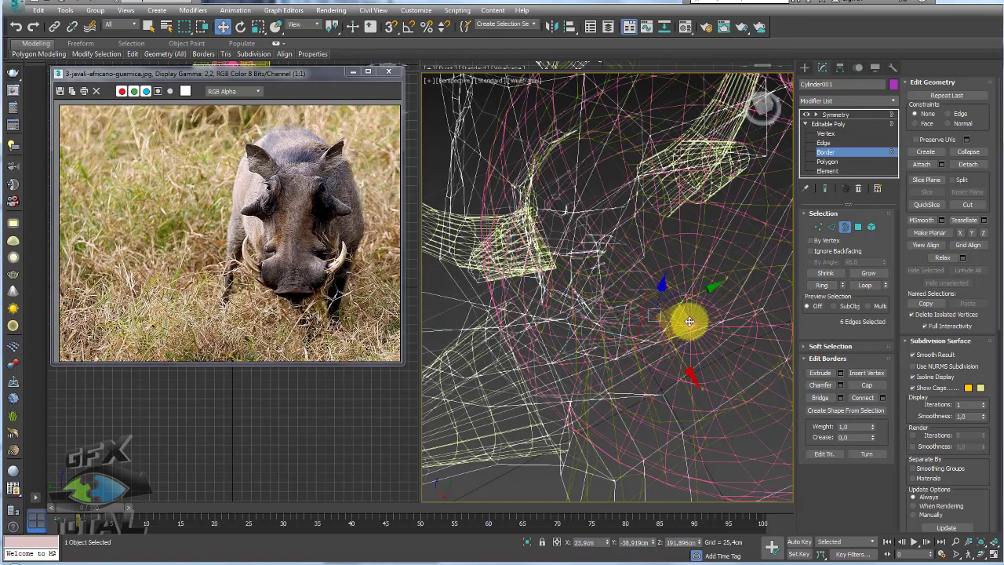
key(e)
key(r)
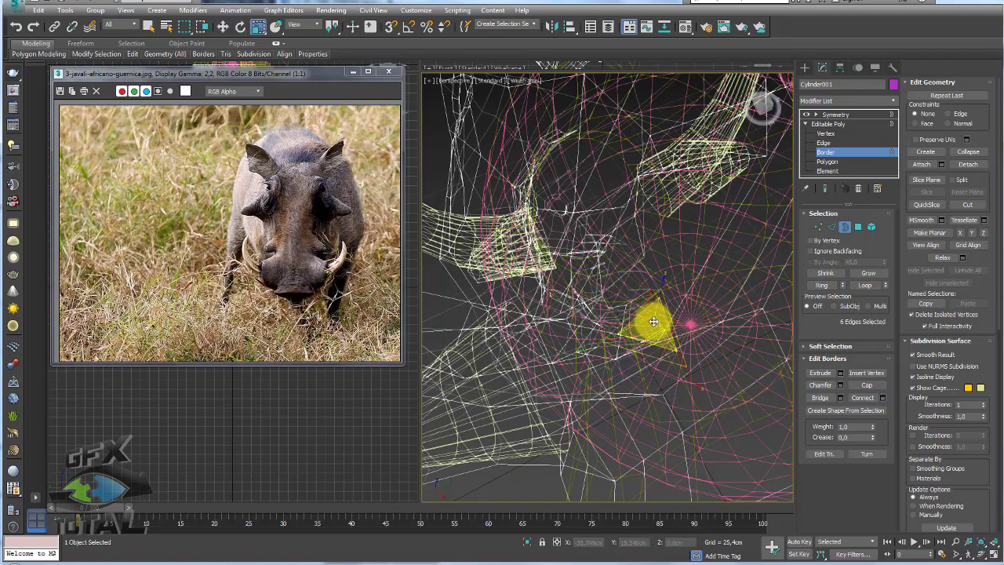
mouse_move(654, 359)
alt+middle_down()
mouse_move(586, 311)
mouse_move(684, 291)
mouse_move(720, 296)
alt+middle_up()
key(F3)
mouse_move(685, 333)
alt+middle_down()
mouse_move(588, 338)
mouse_move(686, 331)
alt+middle_up()
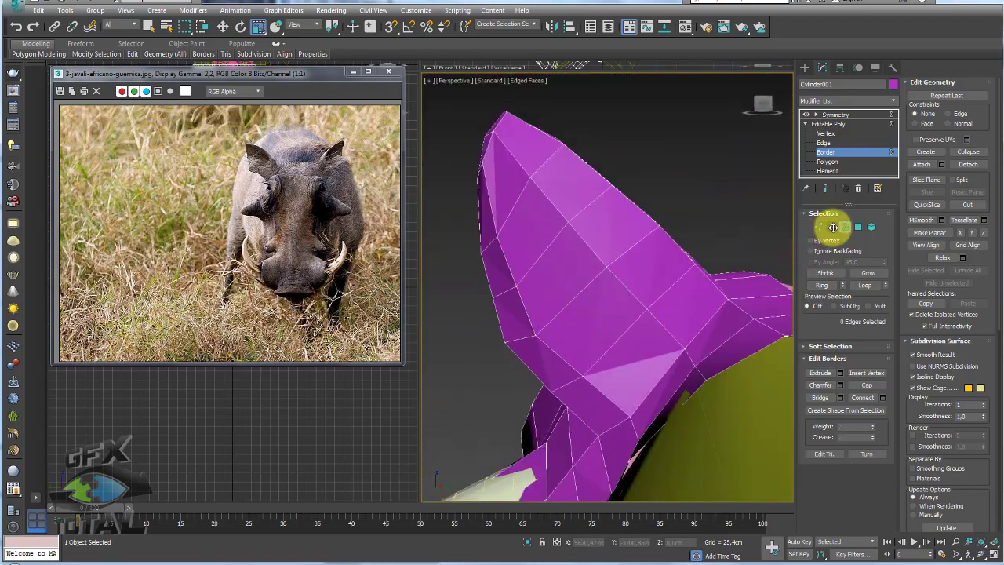
Move a vertex on the ear into place in Vertex mode
click(832, 227)
alt+middle_drag(633, 312, 695, 360)
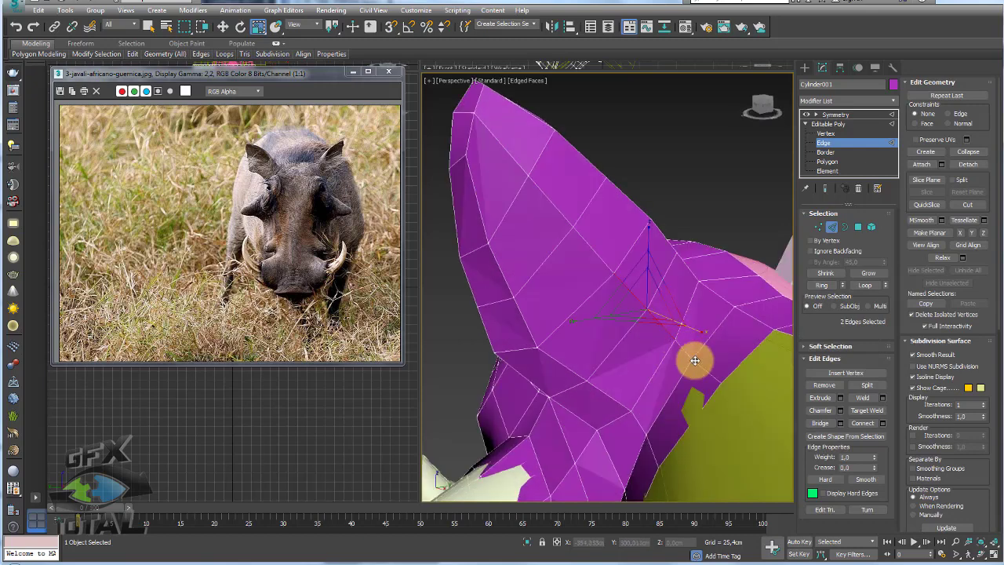
key(w)
alt+middle_drag(656, 309, 666, 293)
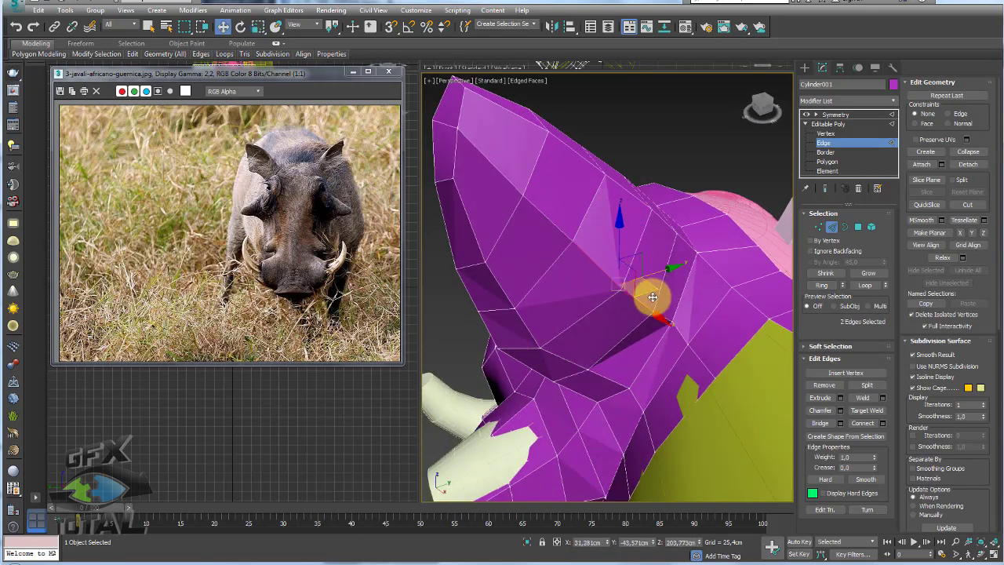
click(818, 227)
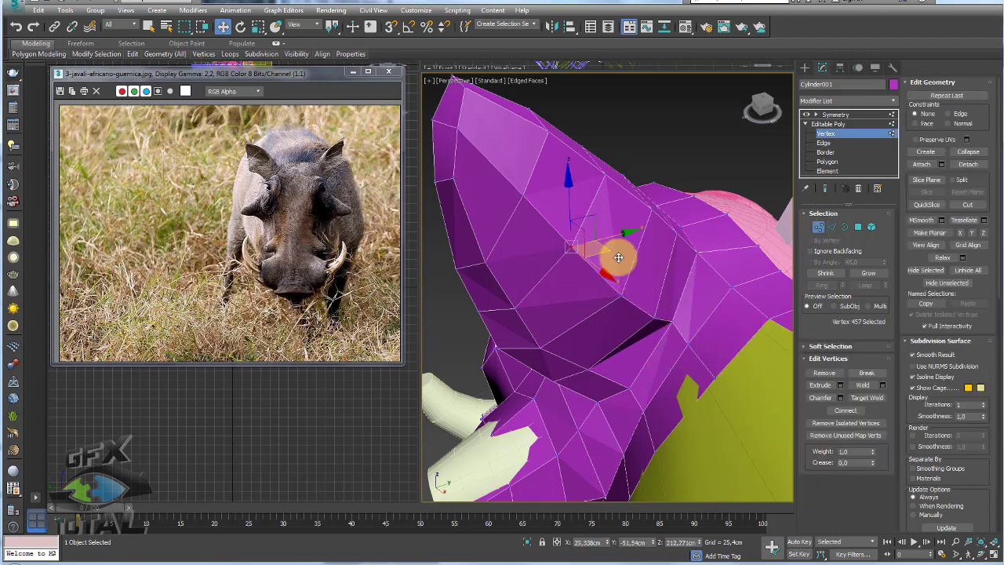
drag(618, 258, 606, 253)
mouse_move(614, 259)
alt+middle_down()
mouse_move(693, 233)
mouse_move(696, 246)
mouse_move(654, 284)
mouse_move(599, 248)
alt+middle_up()
Shift two vertices at the ear base sideways, then preview the full mirrored head via Symmetry
click(599, 248)
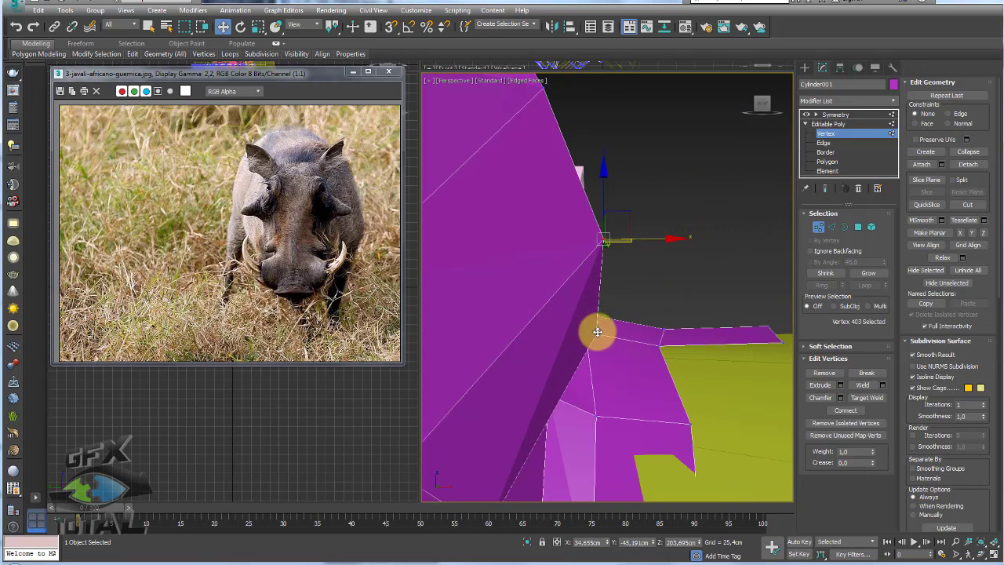
ctrl+click(596, 330)
drag(621, 294, 629, 292)
scroll(631, 293, down, 5)
mouse_move(634, 293)
alt+middle_down()
mouse_move(673, 314)
mouse_move(632, 246)
alt+middle_up()
click(597, 228)
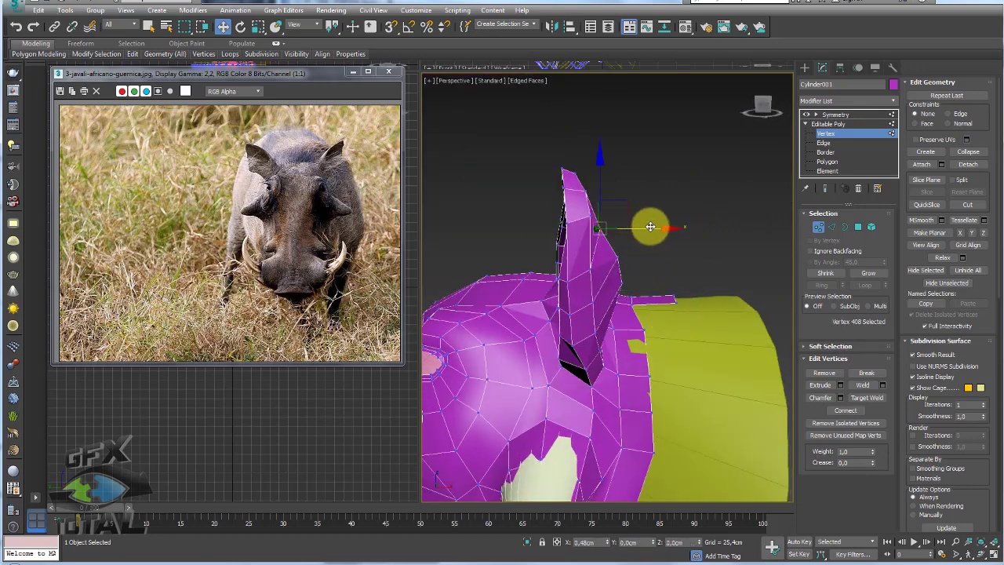
click(830, 116)
mouse_move(581, 267)
alt+middle_down()
mouse_move(618, 271)
mouse_move(640, 259)
alt+middle_up()
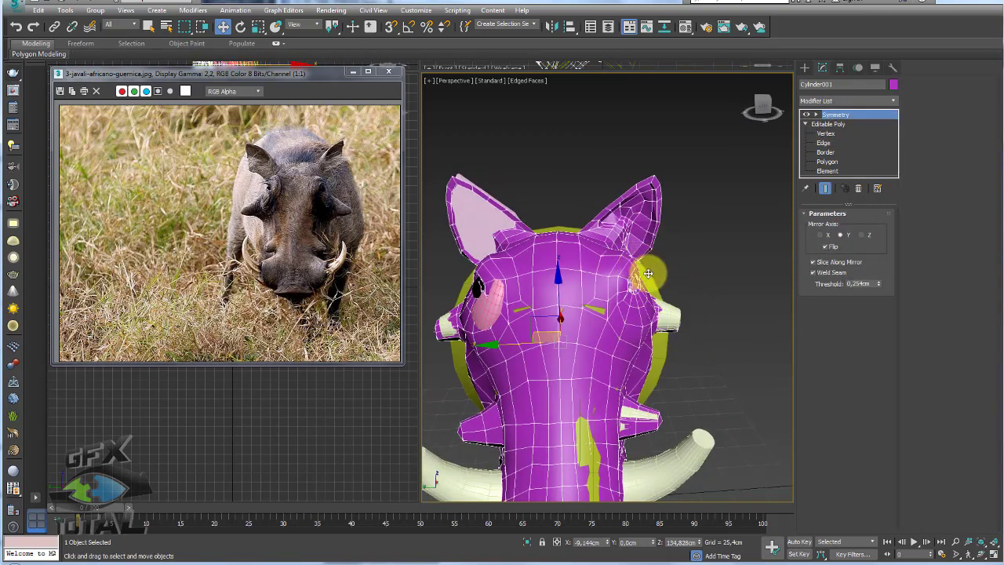
Select four vertices along the top of the head behind the ear in Vertex mode
alt+middle_drag(648, 273, 603, 262)
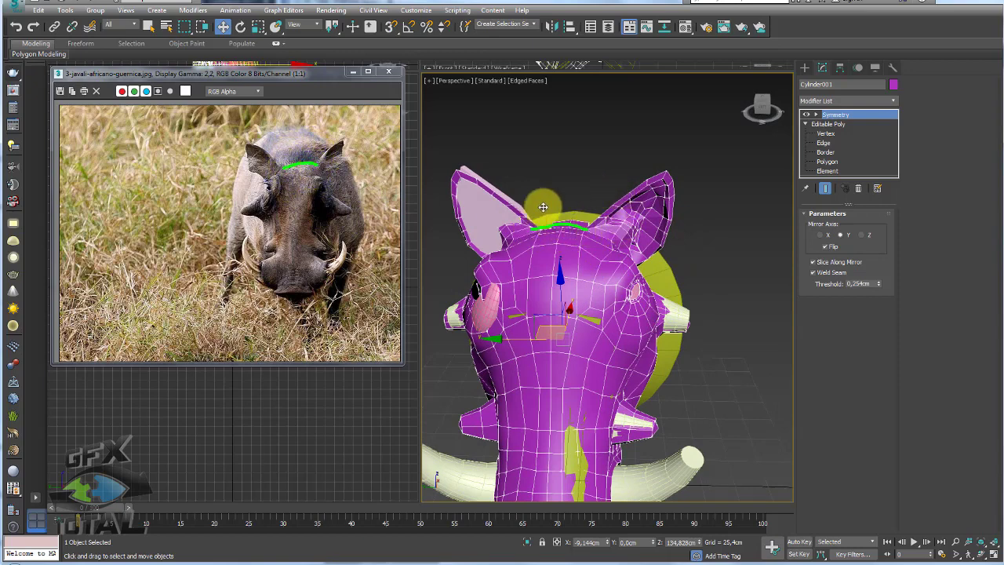
click(824, 133)
click(586, 228)
scroll(586, 229, up, 2)
scroll(588, 230, up, 3)
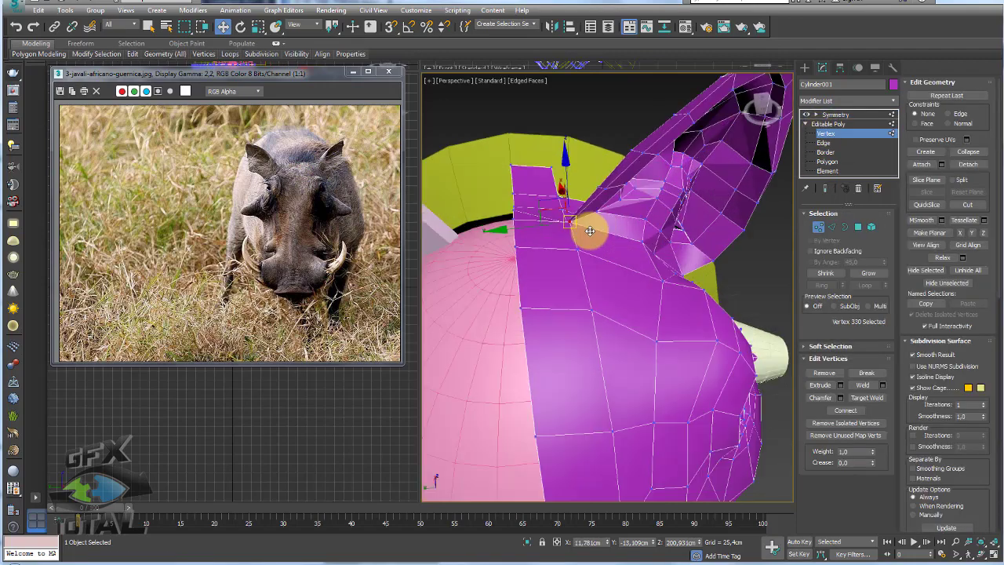
mouse_move(590, 231)
alt+middle_down()
mouse_move(572, 303)
mouse_move(574, 202)
alt+middle_up()
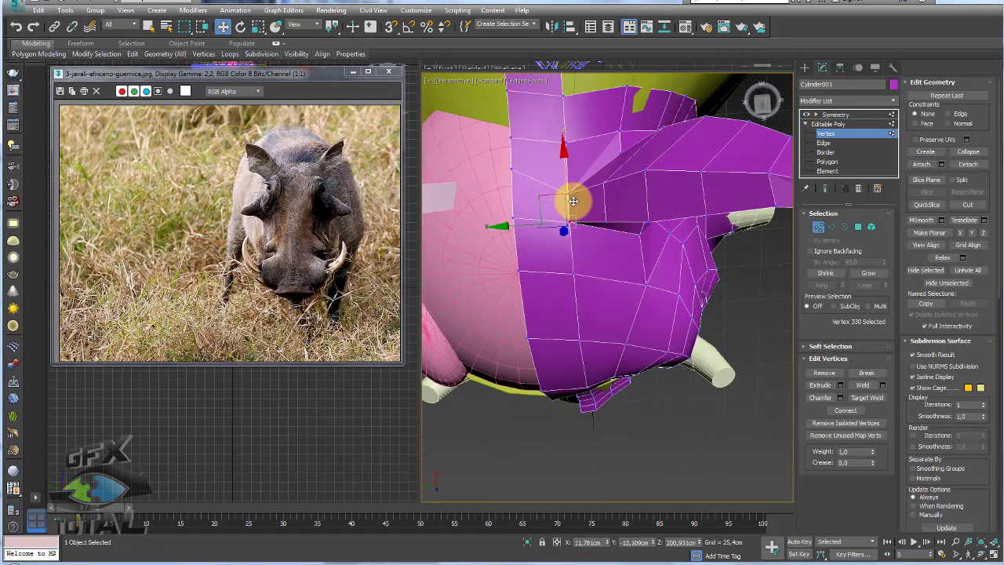
ctrl+click(540, 184)
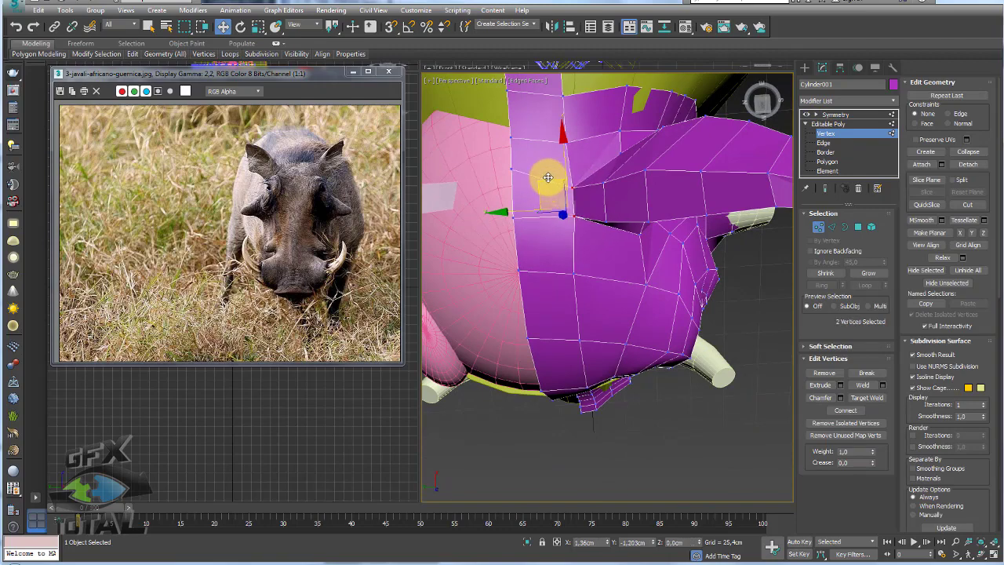
ctrl+click(605, 220)
ctrl+click(590, 177)
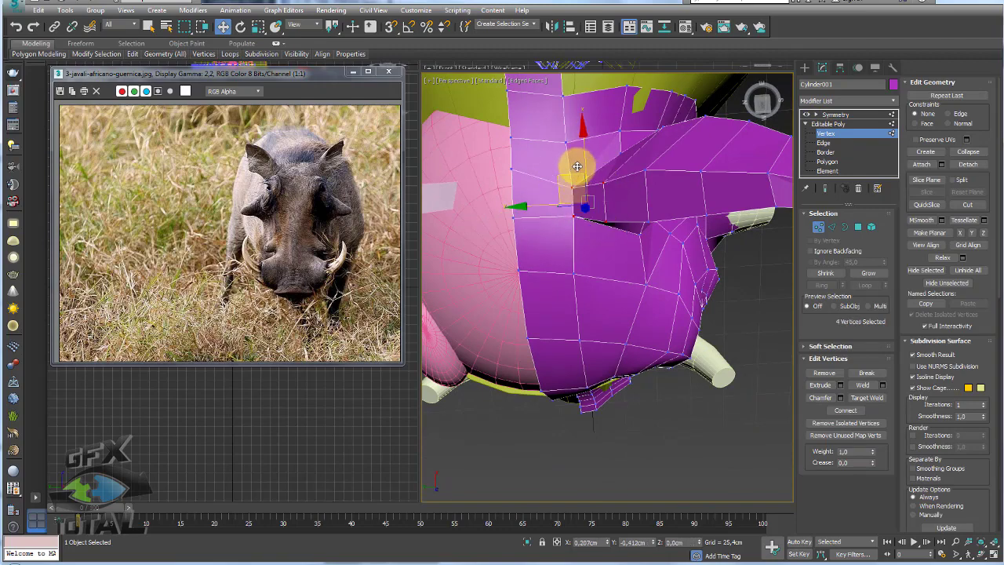
mouse_move(572, 164)
alt+middle_down()
mouse_move(605, 168)
mouse_move(601, 123)
mouse_move(616, 151)
alt+middle_up()
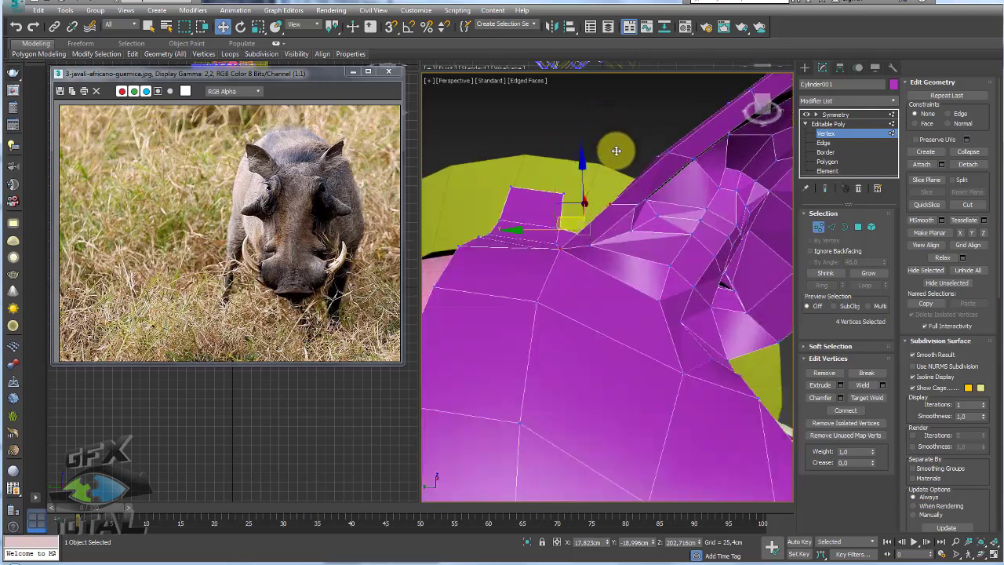
Check the repositioned crest from several angles and show the full mirrored head via Symmetry
mouse_move(615, 260)
alt+middle_down()
mouse_move(605, 262)
mouse_move(614, 303)
mouse_move(606, 335)
mouse_move(599, 251)
mouse_move(573, 281)
alt+middle_up()
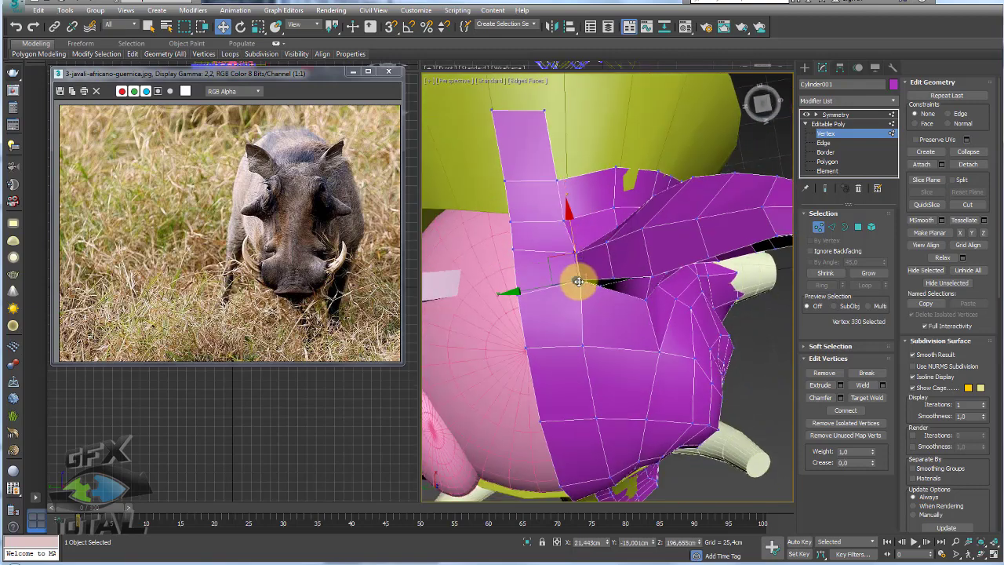
mouse_move(577, 251)
alt+middle_down()
mouse_move(623, 254)
mouse_move(611, 278)
mouse_move(617, 258)
mouse_move(584, 261)
alt+middle_up()
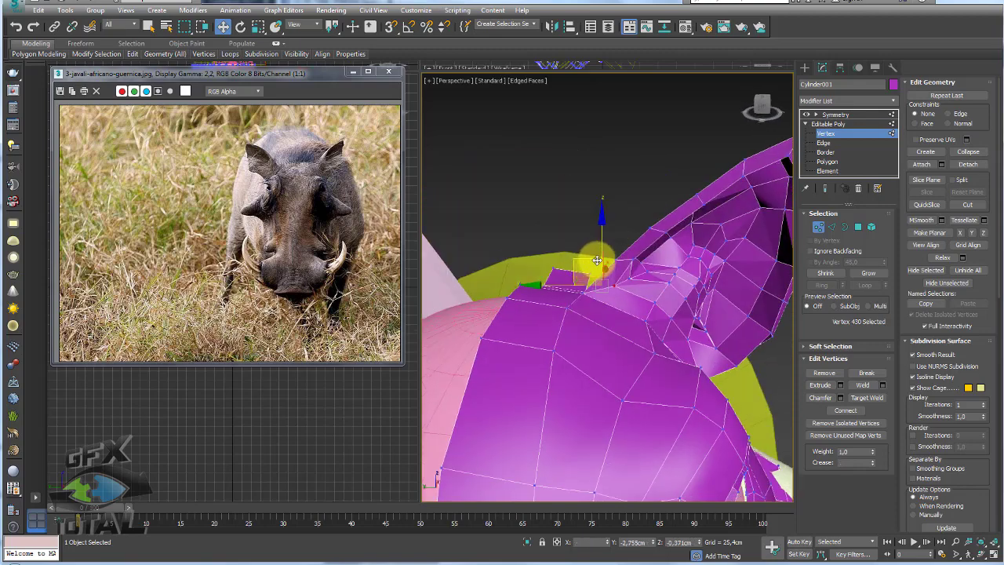
alt+middle_drag(538, 287, 529, 287)
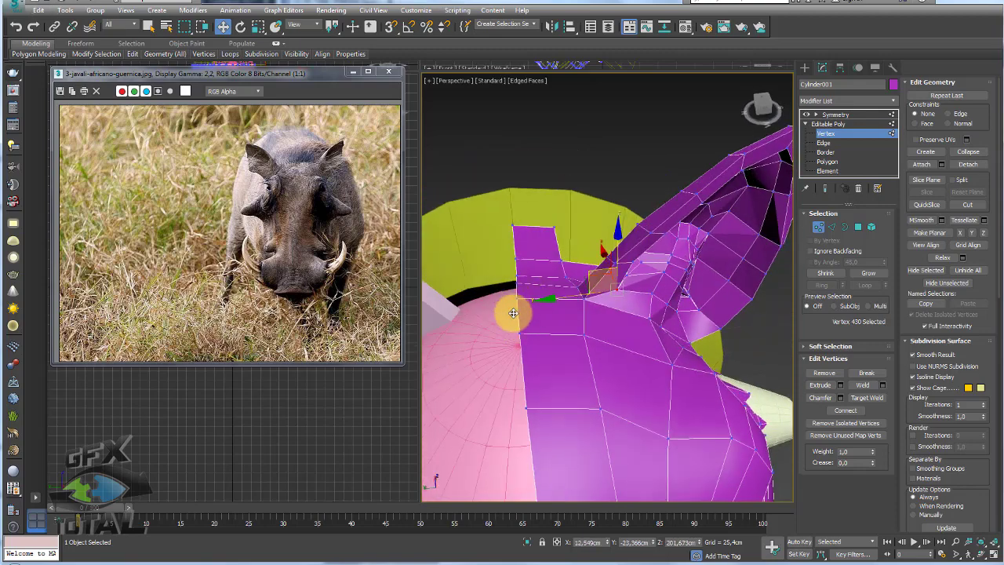
click(834, 114)
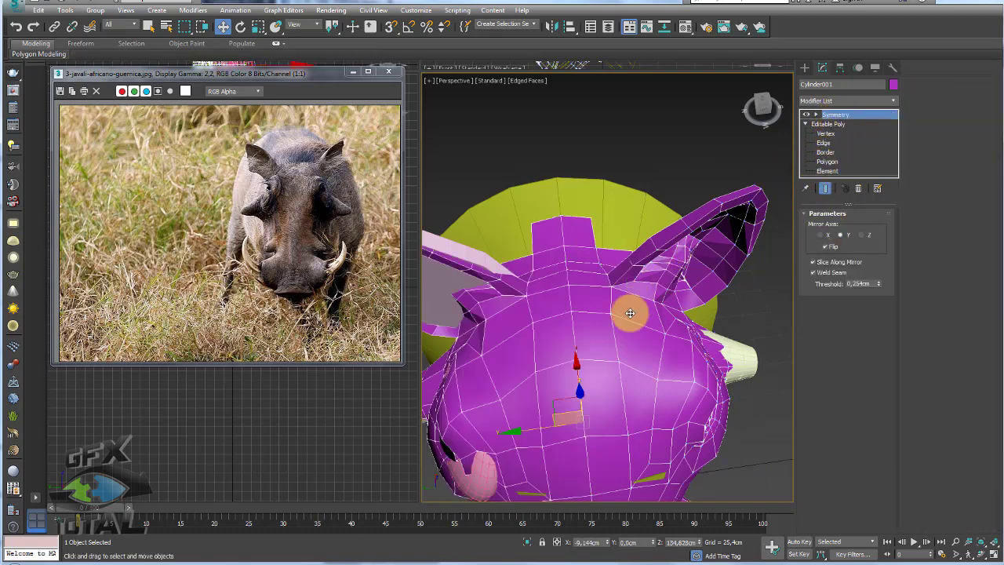
Collapse the mirror into one mesh, select two ridge edges, and enable Soft Selection with 39.116cm falloff
key(ctrl+z)
click(831, 226)
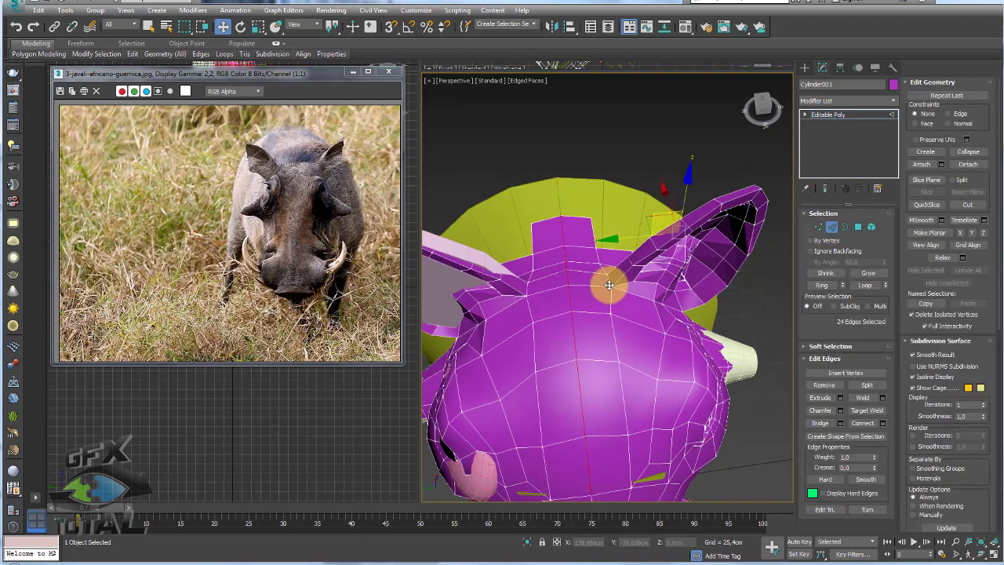
click(523, 284)
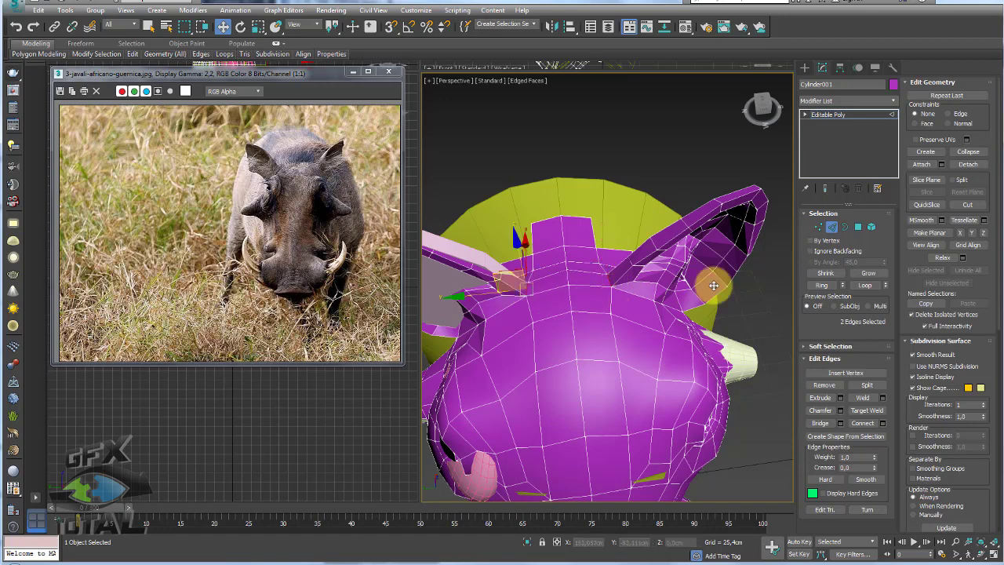
click(820, 346)
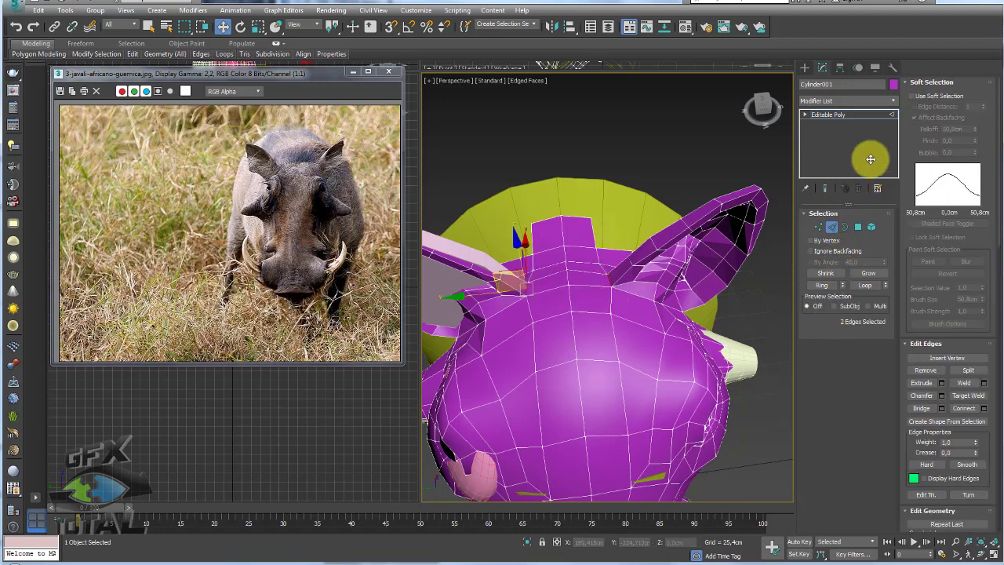
click(914, 96)
alt+middle_drag(690, 258, 662, 258)
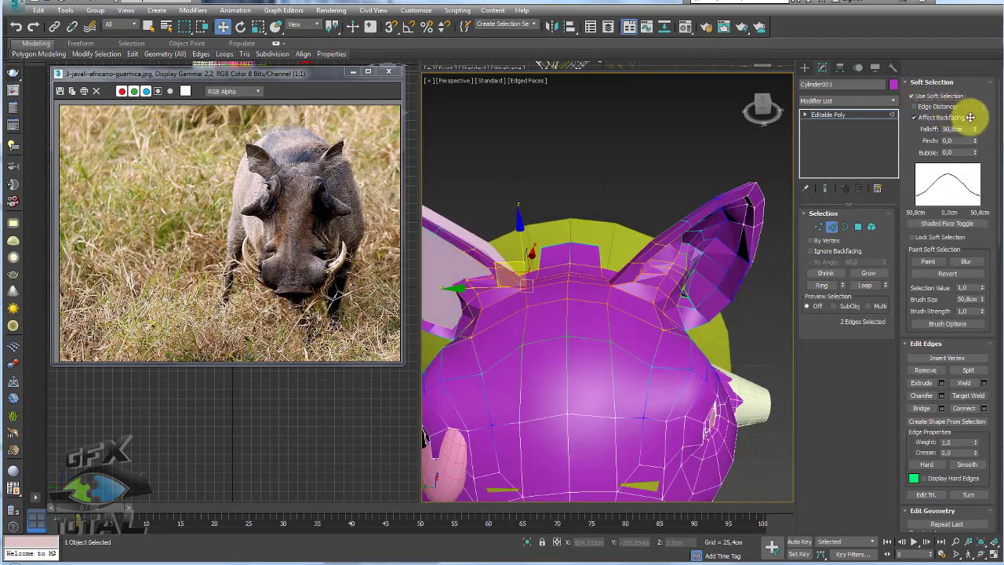
drag(980, 132, 978, 145)
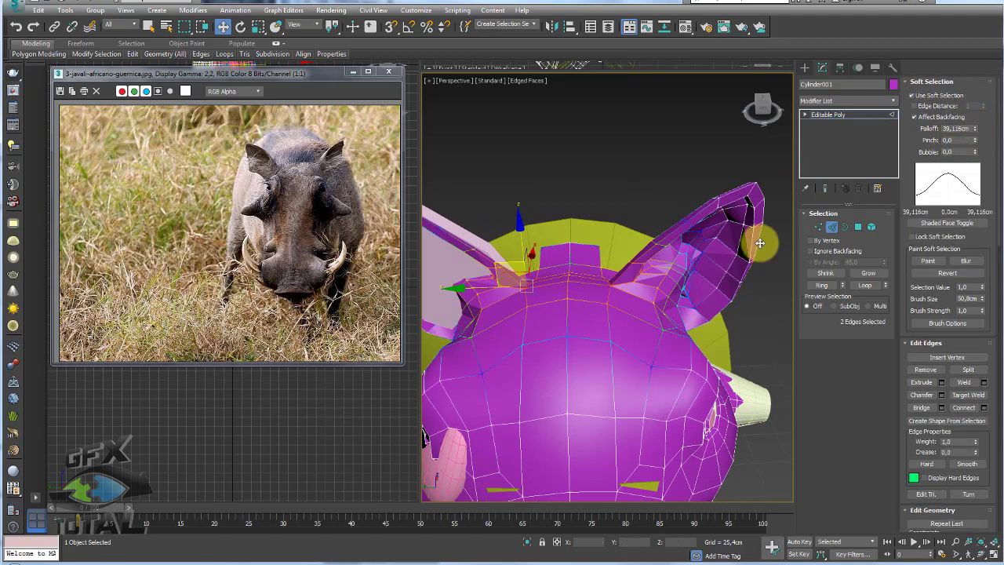
Center the transform on the selection and scale the soft-selected ridge edges to widen the head
click(332, 47)
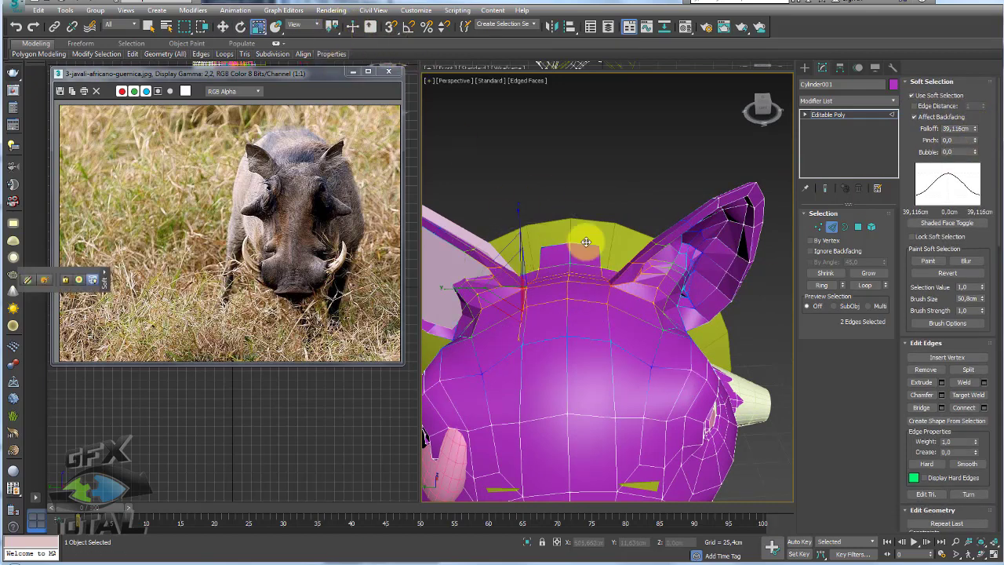
click(332, 56)
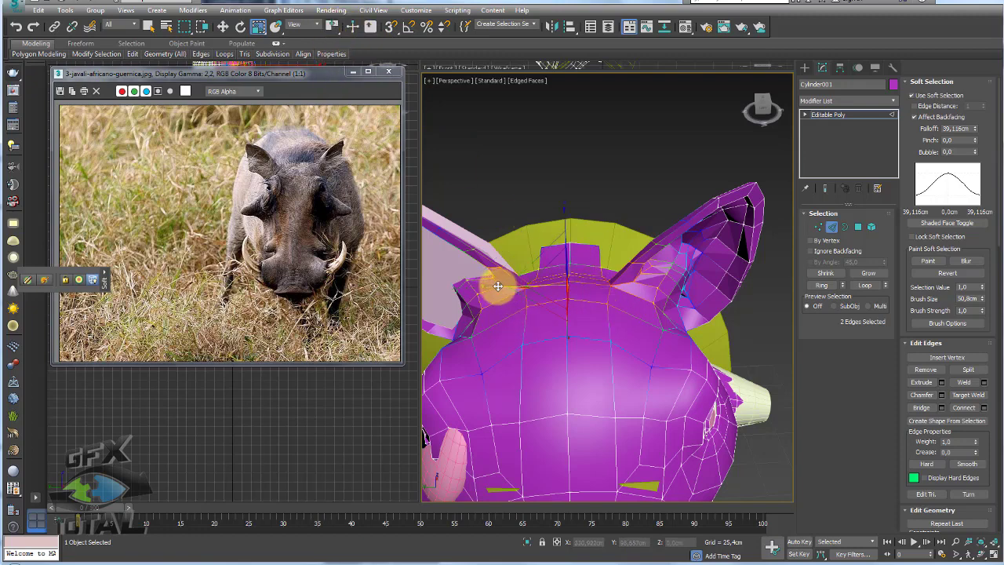
drag(497, 286, 485, 286)
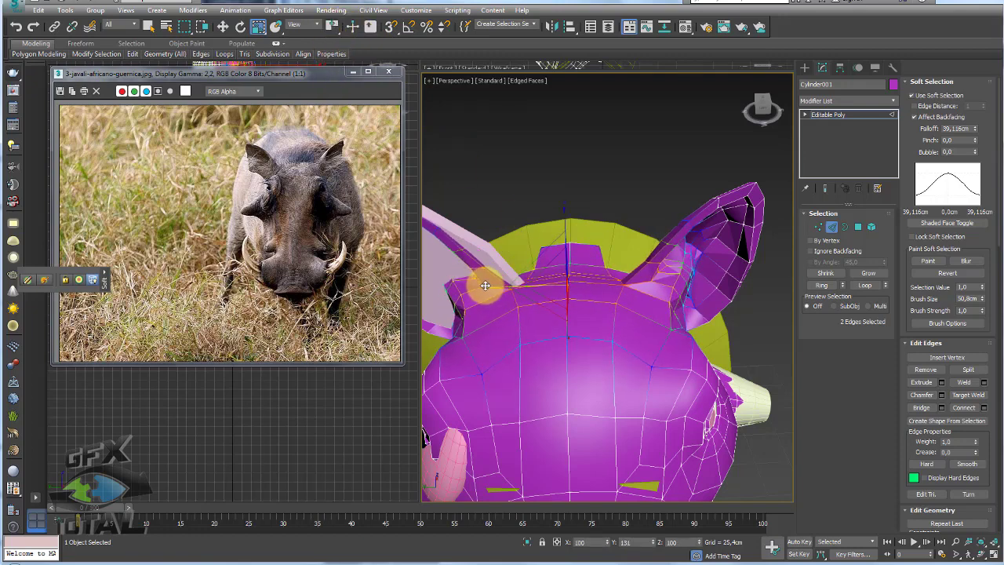
alt+middle_drag(689, 291, 673, 306)
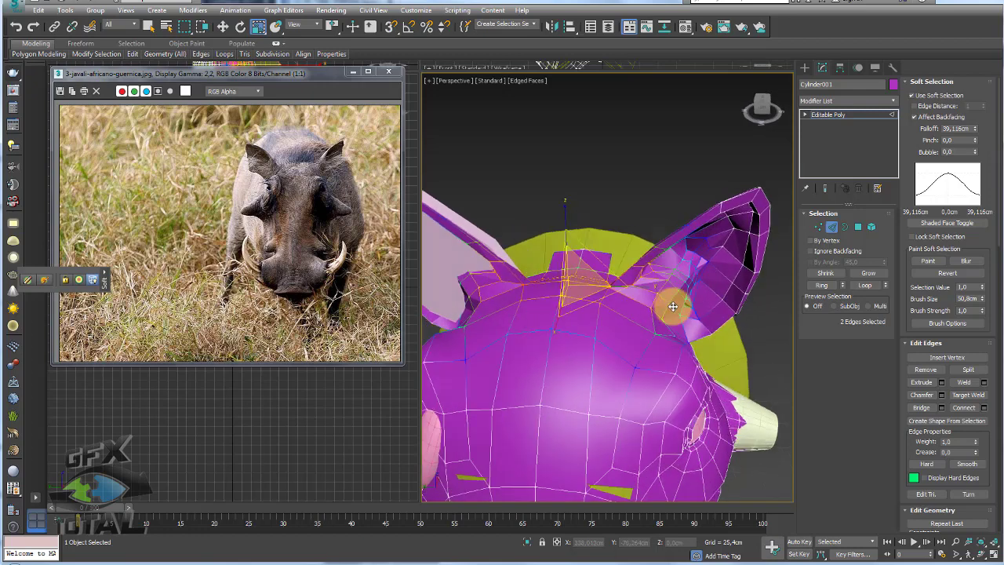
ctrl+click(514, 291)
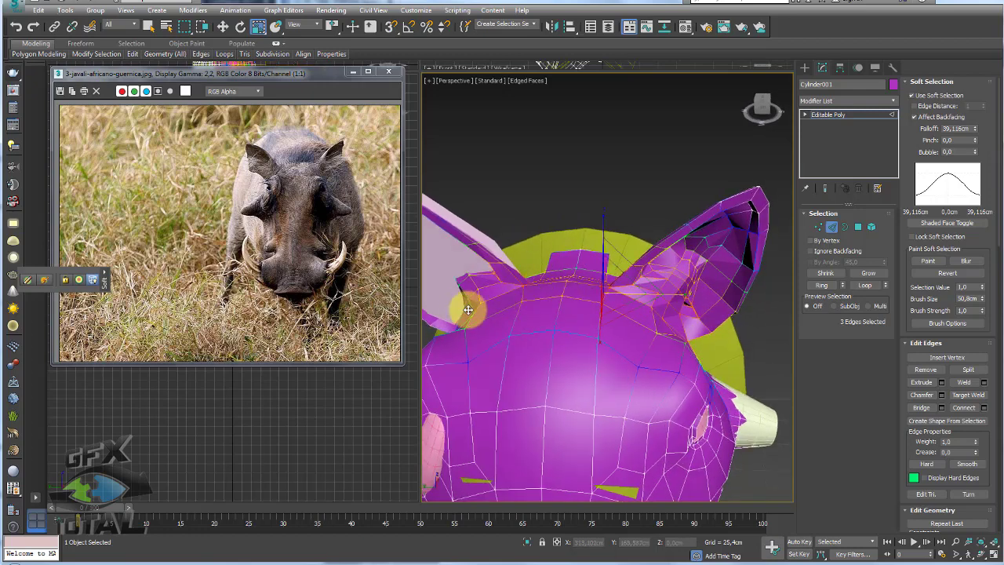
ctrl+click(614, 303)
drag(642, 300, 650, 292)
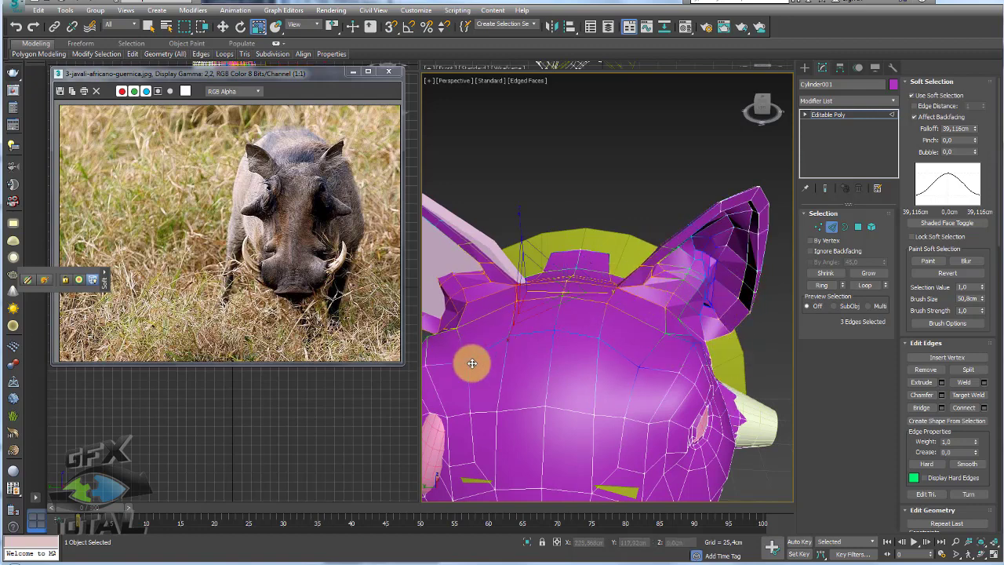
Rescale just the two ridge edges to reshape the head and ears
click(516, 292)
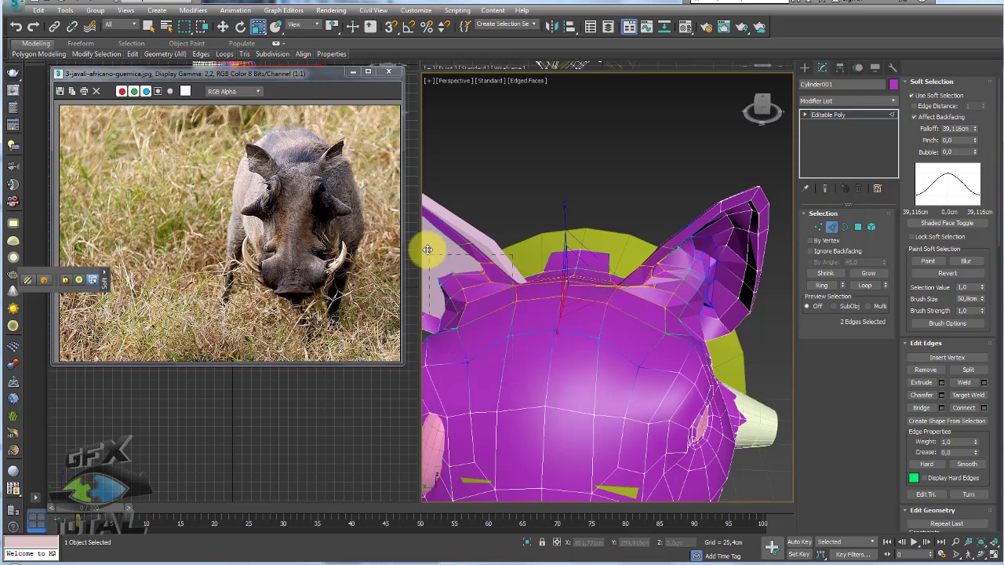
drag(643, 286, 649, 287)
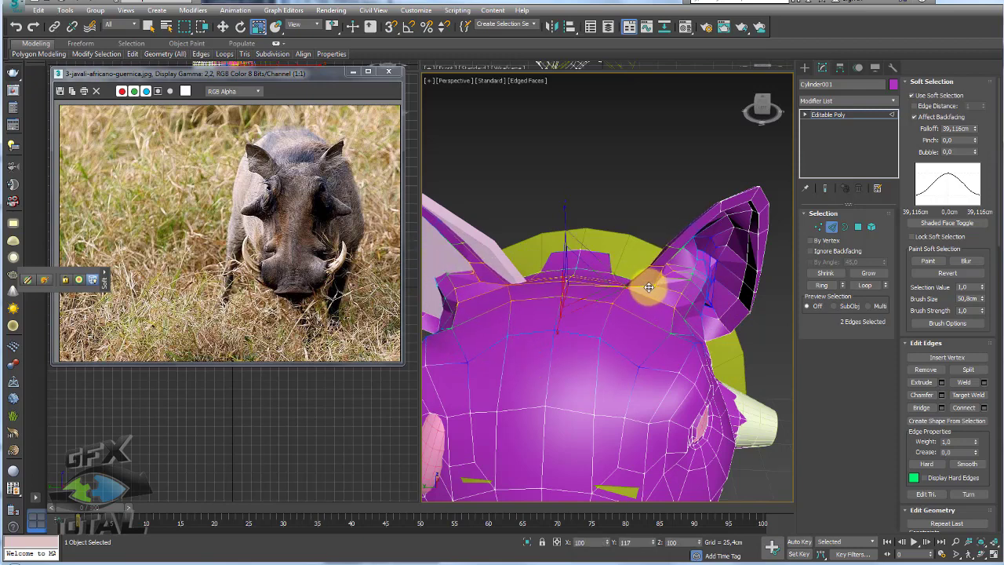
double_click(966, 129)
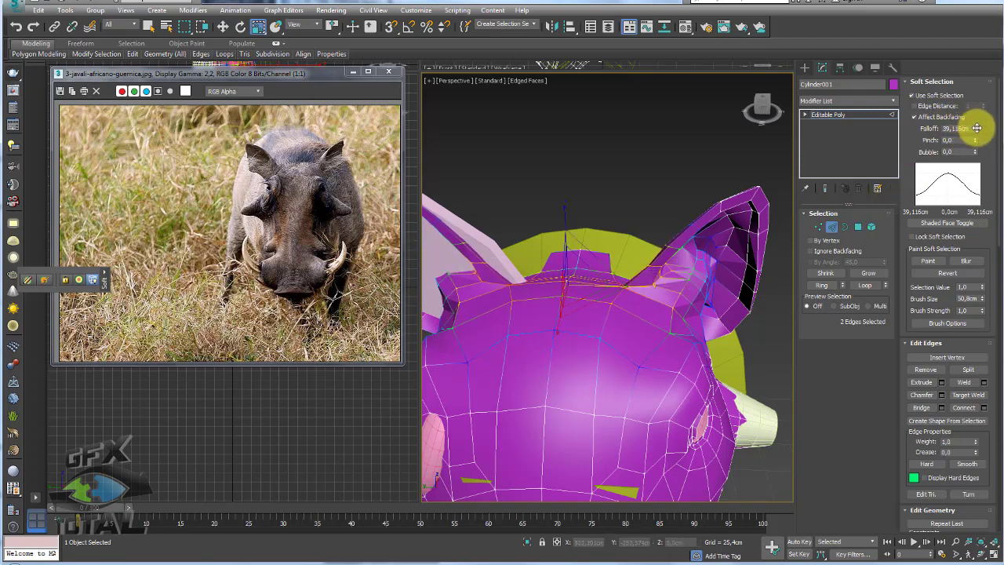
Narrow the soft selection falloff to 23.861cm and reshape the crest edges between the ears
drag(977, 128, 975, 154)
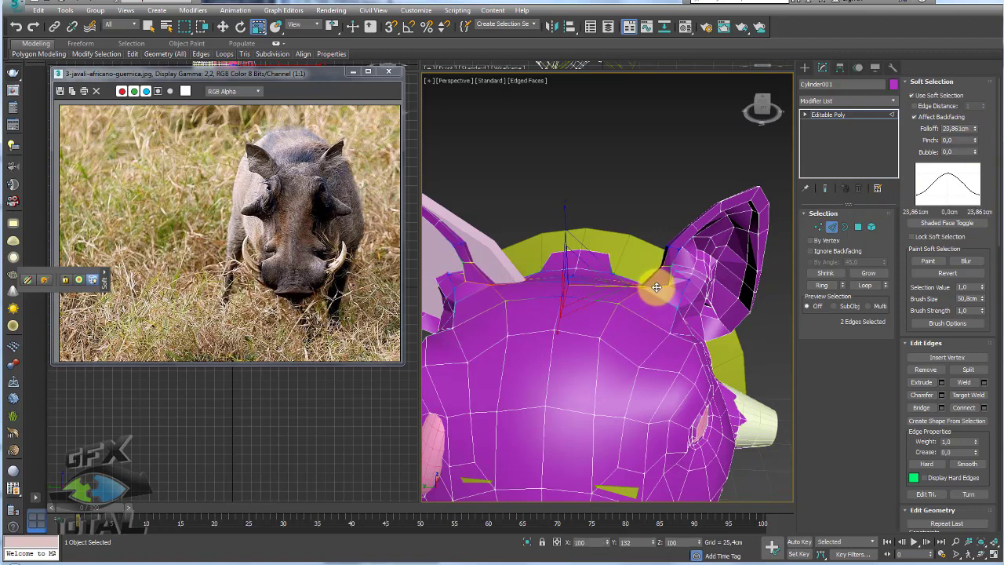
click(656, 287)
alt+middle_drag(659, 288, 661, 251)
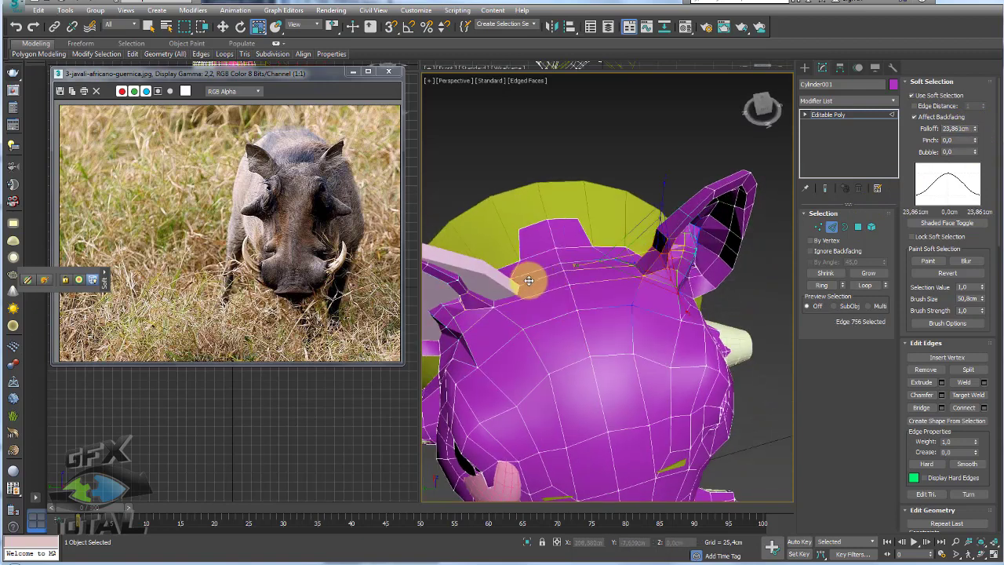
alt+middle_drag(472, 295, 473, 260)
ctrl+click(605, 270)
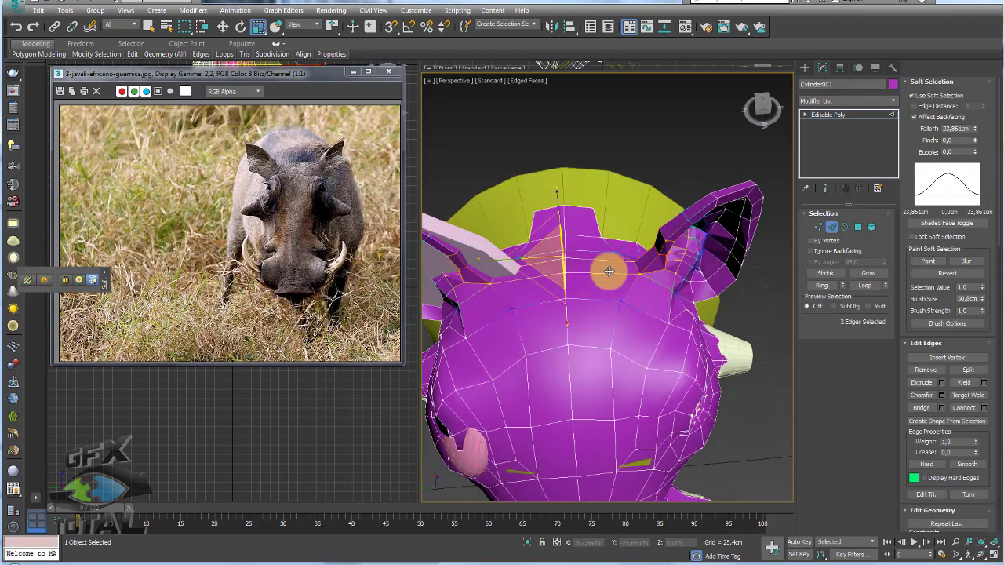
alt+middle_drag(605, 270, 499, 255)
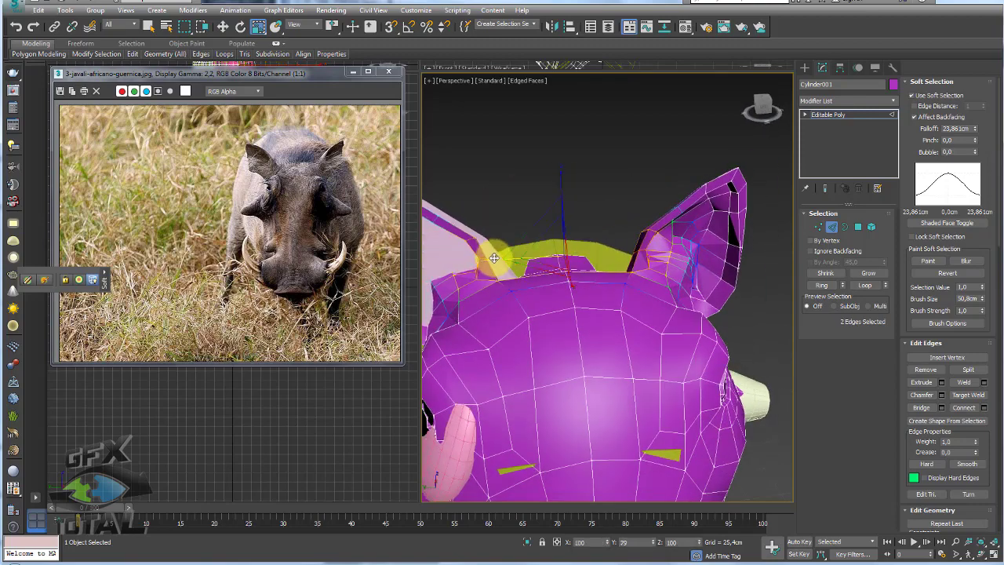
mouse_move(650, 262)
alt+middle_down()
mouse_move(480, 282)
mouse_move(619, 309)
mouse_move(623, 353)
mouse_move(599, 364)
mouse_move(610, 231)
alt+middle_up()
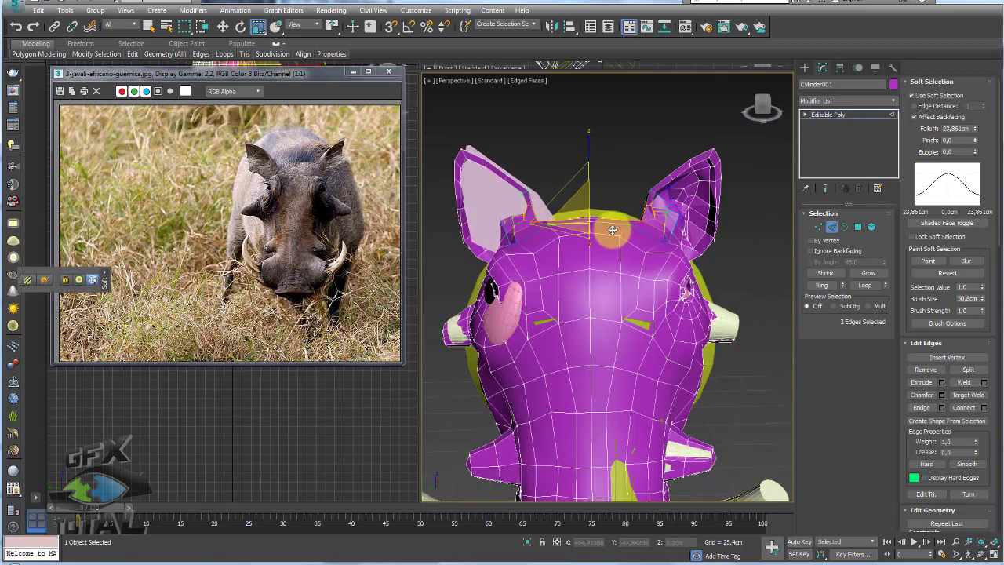
mouse_move(601, 337)
alt+middle_down()
mouse_move(601, 274)
mouse_move(659, 230)
alt+middle_up()
scroll(659, 230, up, 3)
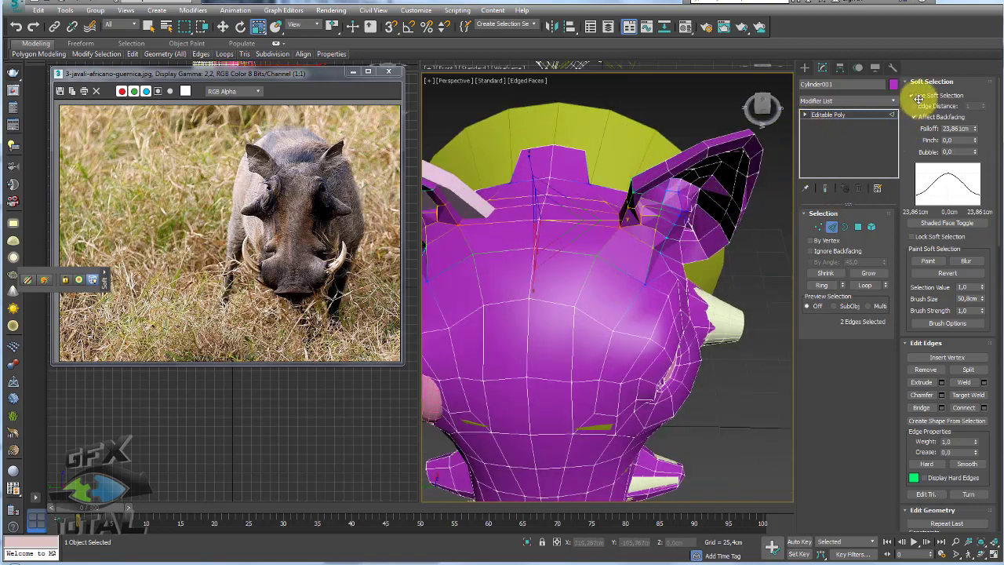
Collapse the Soft Selection rollout and switch to Polygon sub-object level
click(914, 82)
mouse_move(612, 287)
alt+middle_down()
mouse_move(586, 266)
mouse_move(620, 271)
alt+middle_up()
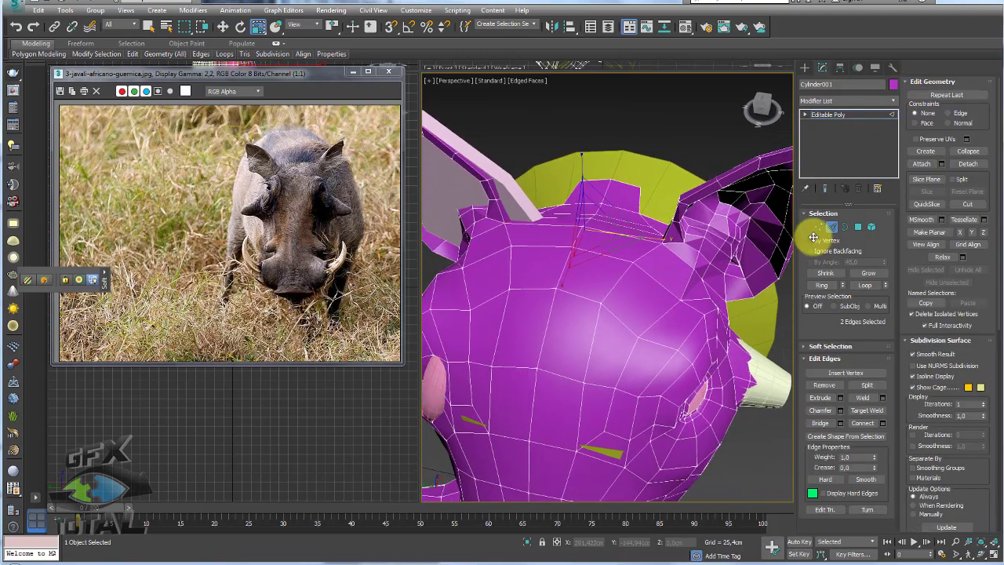
click(858, 228)
scroll(544, 235, down, 4)
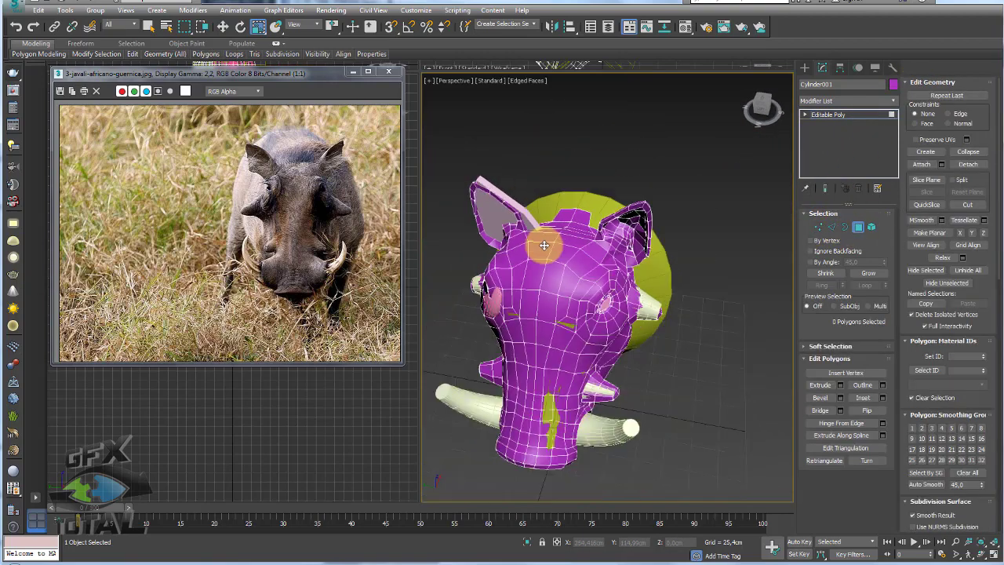
scroll(537, 270, down, 4)
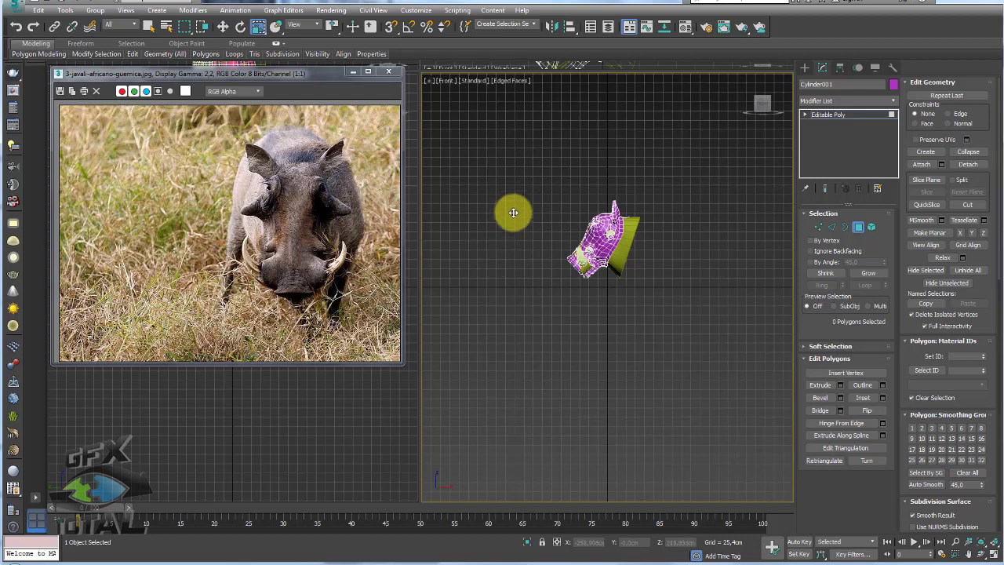
In Left view, marquee-select the left half's polygons and delete them
key(l)
scroll(549, 196, up, 4)
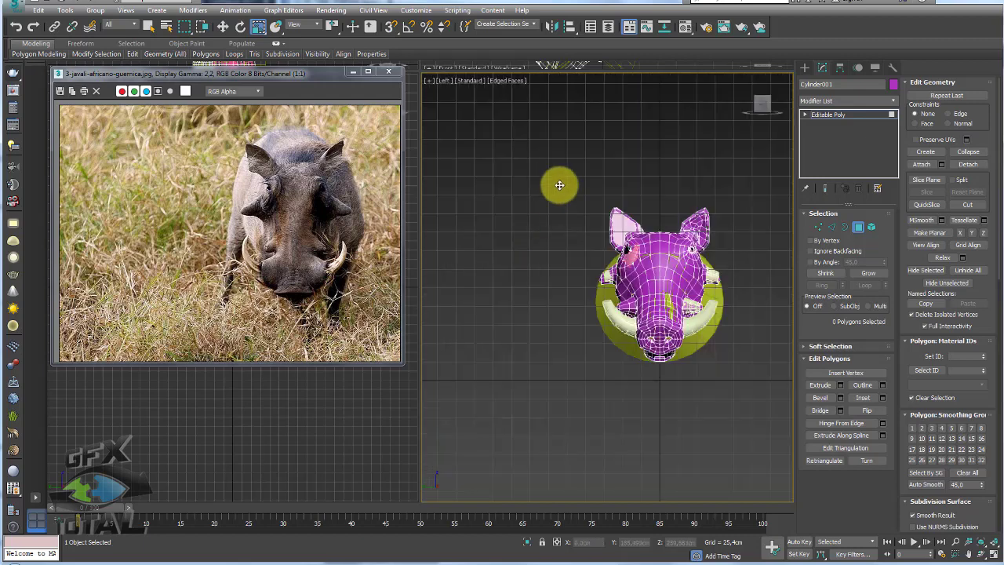
drag(554, 179, 657, 385)
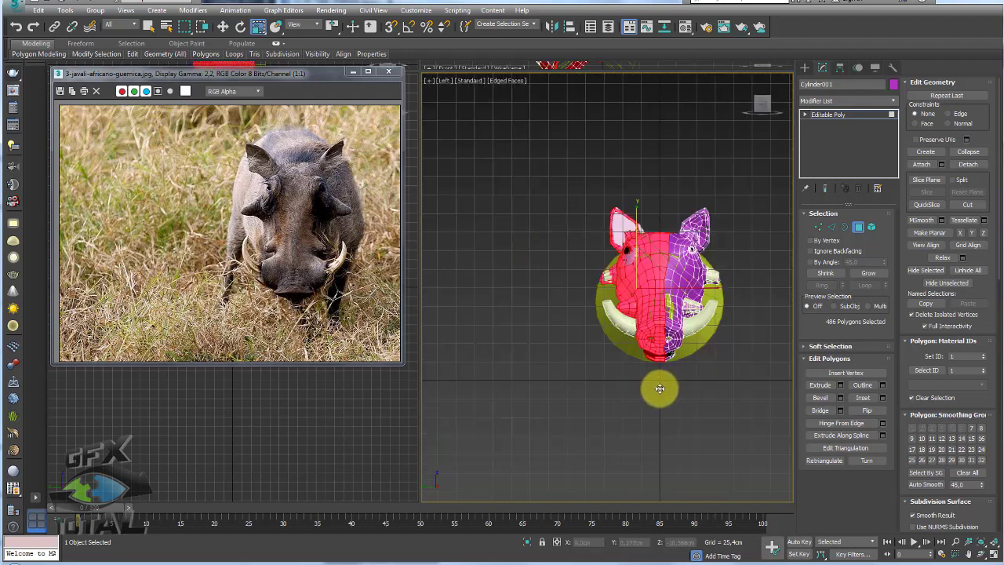
drag(518, 169, 655, 391)
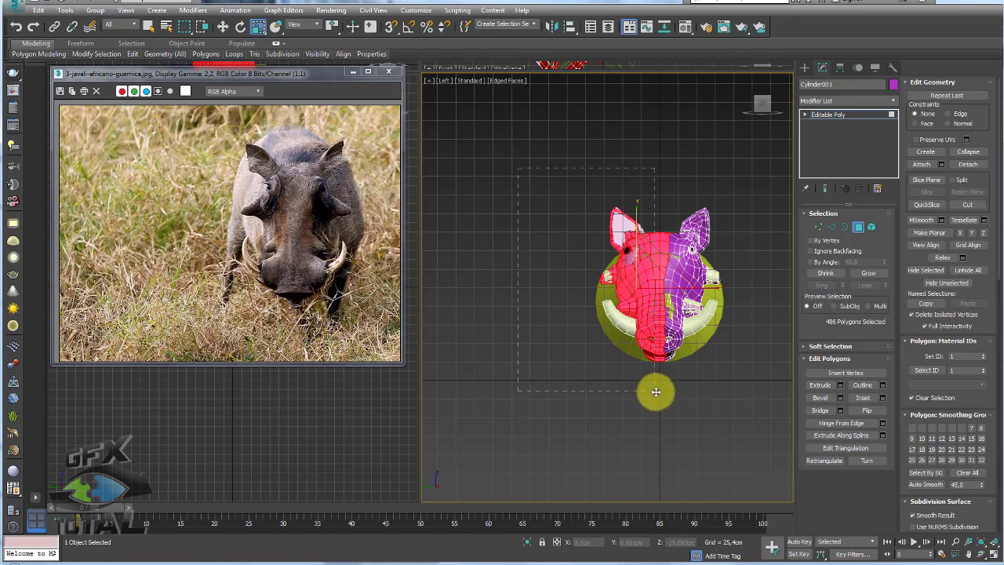
click(658, 390)
scroll(730, 235, up, 2)
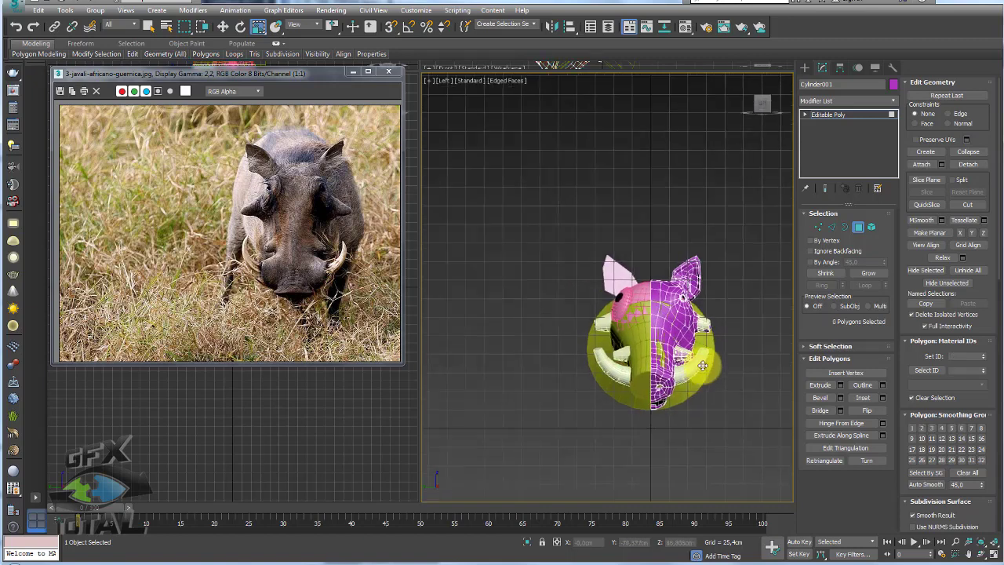
scroll(753, 180, up, 2)
Leave Polygon level, return to Perspective view, and enter Vertex mode on the half head
click(824, 114)
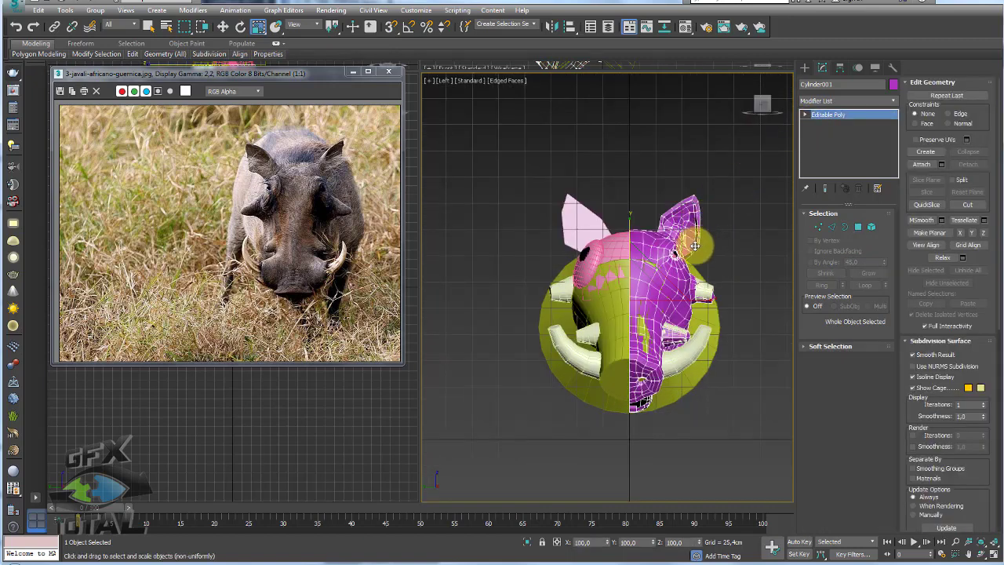
key(p)
mouse_move(691, 236)
alt+middle_down()
mouse_move(680, 228)
mouse_move(774, 254)
alt+middle_up()
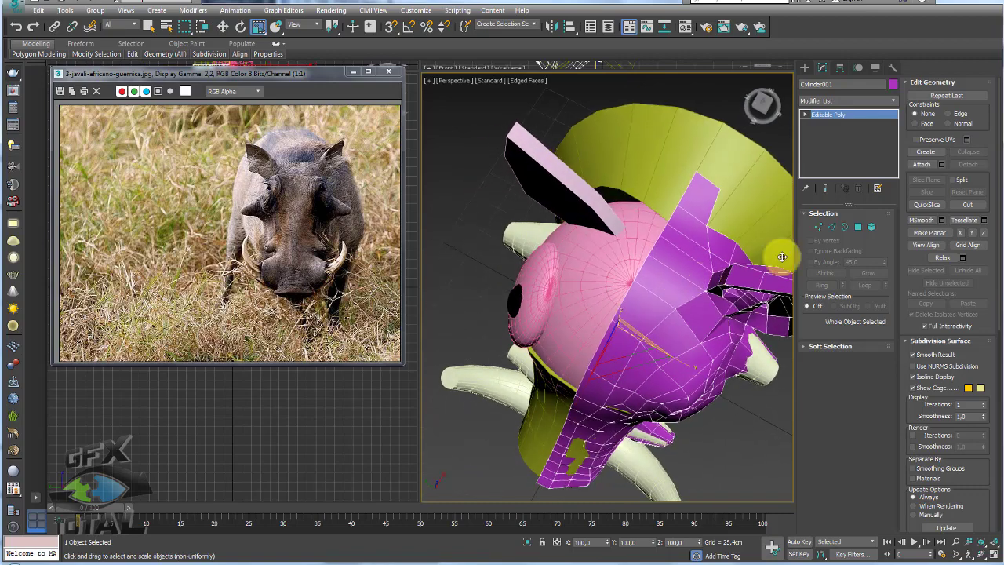
click(818, 227)
alt+middle_drag(675, 274, 624, 278)
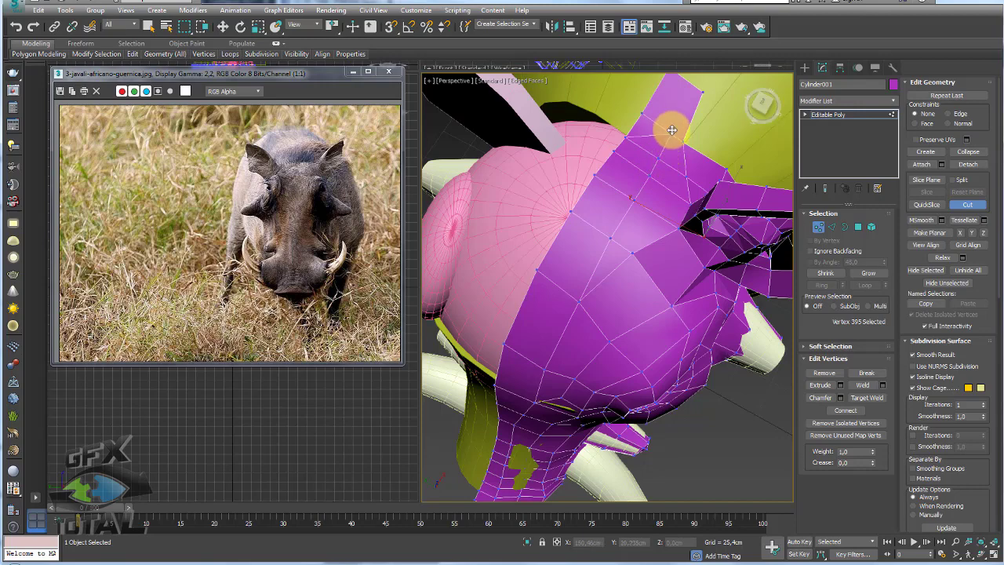
Pull the top-flap vertex up and right, then move two underside vertices up and right
drag(671, 129, 691, 85)
right_click(701, 126)
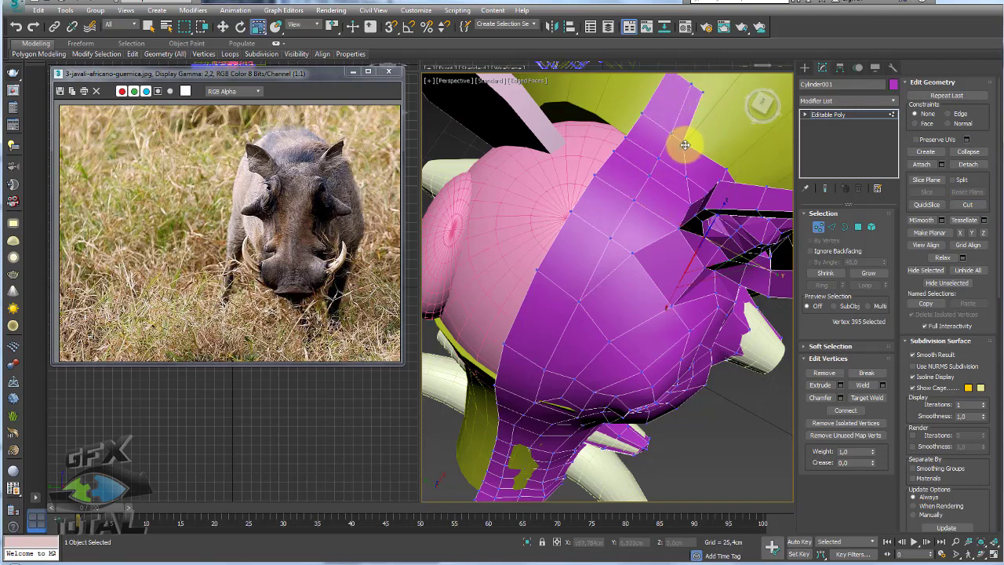
ctrl+click(685, 145)
mouse_move(710, 128)
alt+middle_down()
mouse_move(574, 112)
mouse_move(620, 234)
alt+middle_up()
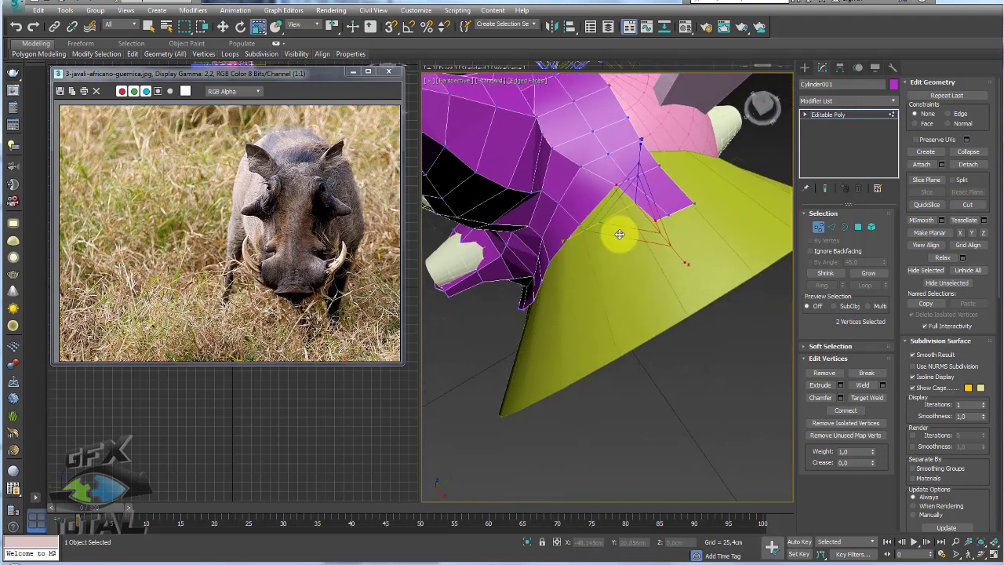
mouse_move(620, 234)
mouse_down()
mouse_move(668, 195)
mouse_move(669, 248)
mouse_up()
Select a vertex near the cut edge and check the head's shape from the side
click(610, 217)
scroll(669, 248, down, 5)
alt+middle_drag(617, 302, 560, 357)
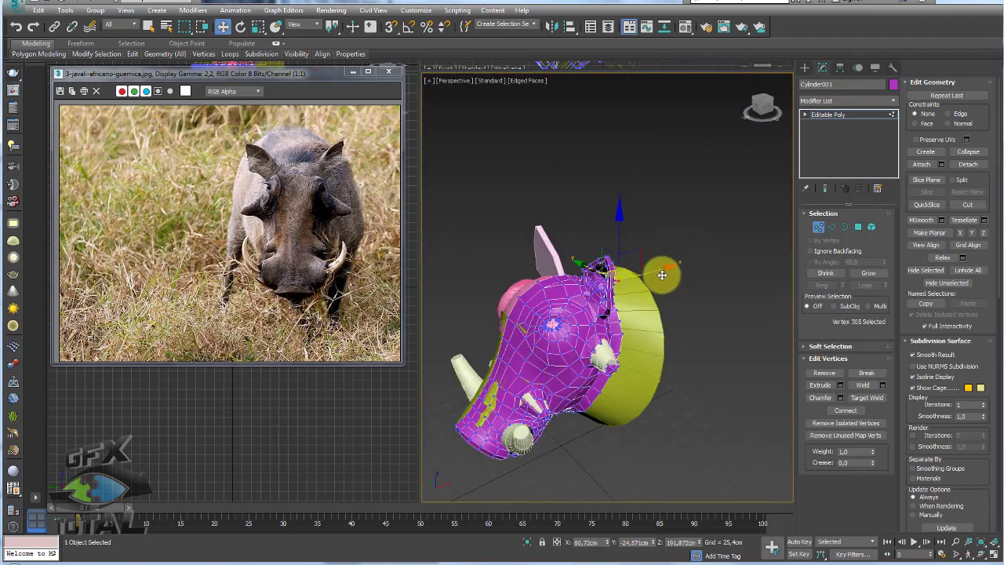
scroll(560, 357, up, 3)
scroll(604, 338, up, 3)
scroll(604, 338, down, 3)
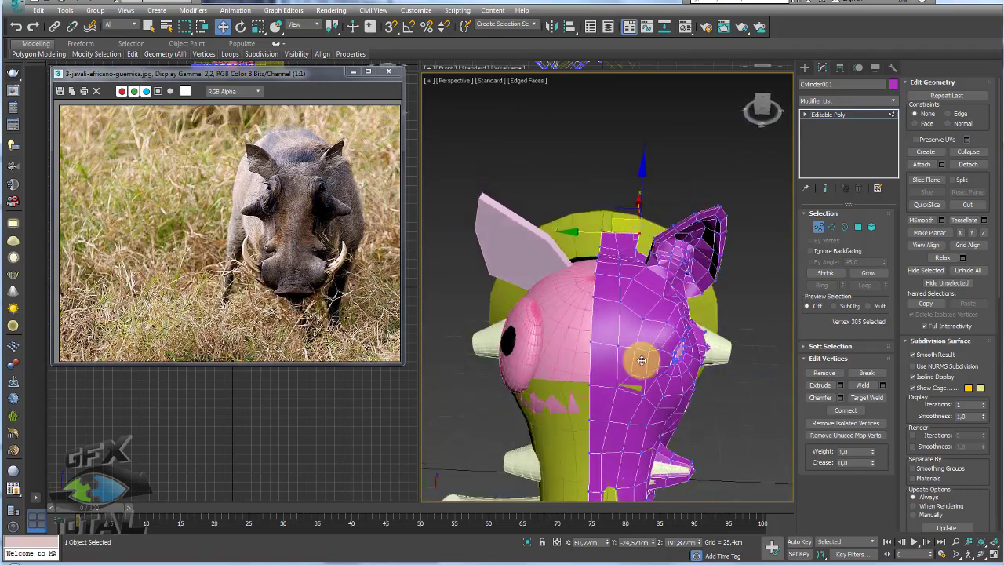
mouse_move(634, 282)
alt+middle_down()
mouse_move(636, 248)
mouse_move(617, 331)
mouse_move(537, 308)
mouse_move(583, 303)
mouse_move(679, 348)
alt+middle_up()
scroll(637, 248, up, 3)
Cap the hole near the snout with a new polygon at Border level
click(847, 225)
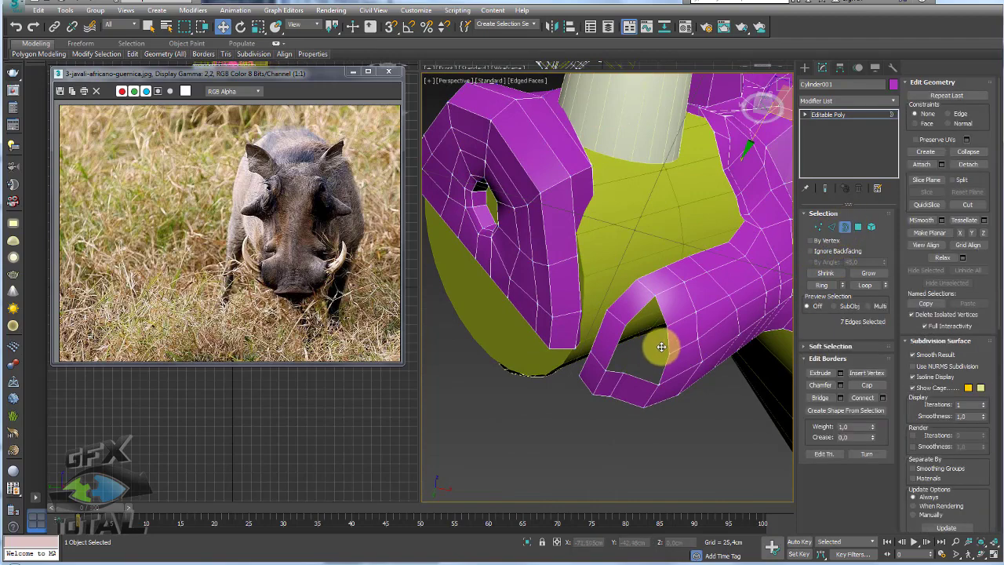
click(666, 343)
click(866, 384)
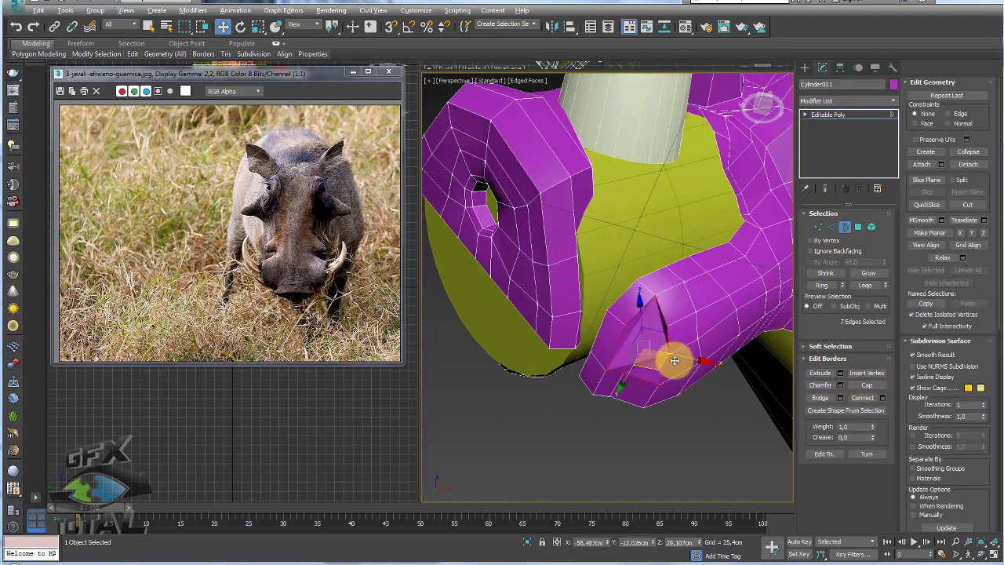
alt+middle_drag(673, 358, 752, 272)
Cut a new edge across the cap in Vertex mode with Alt+C
click(818, 226)
alt+middle_drag(664, 359, 574, 363)
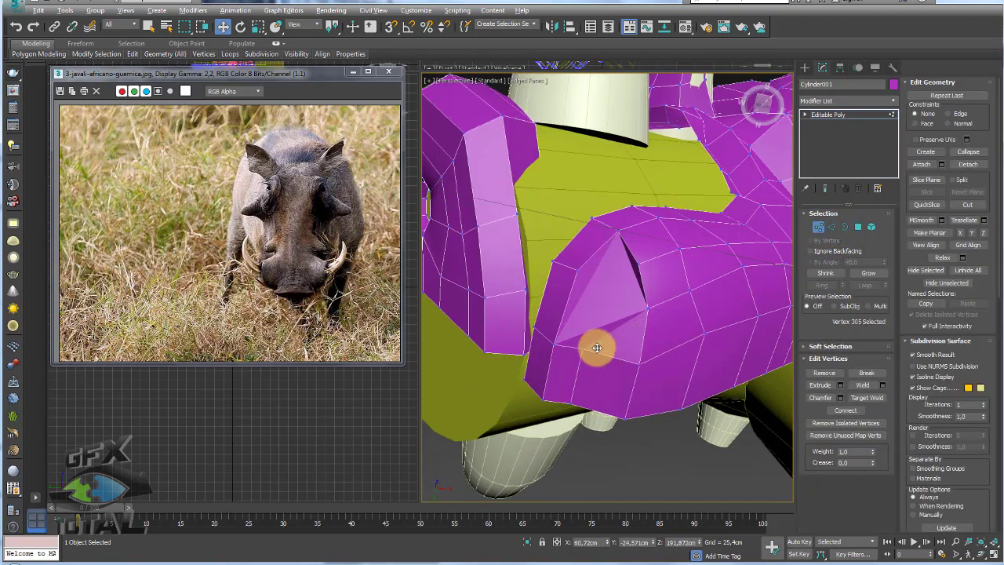
key(alt+c)
click(583, 350)
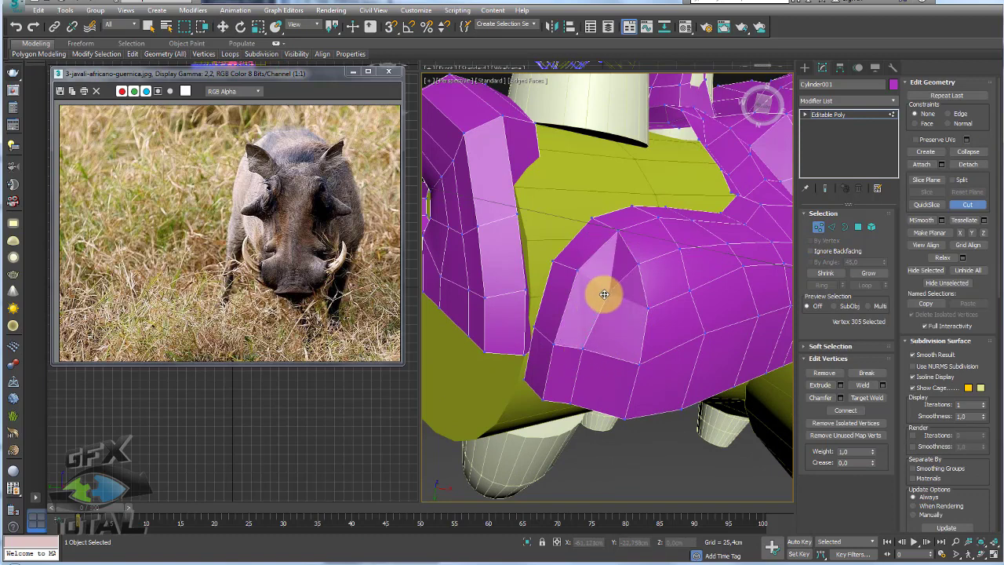
click(600, 291)
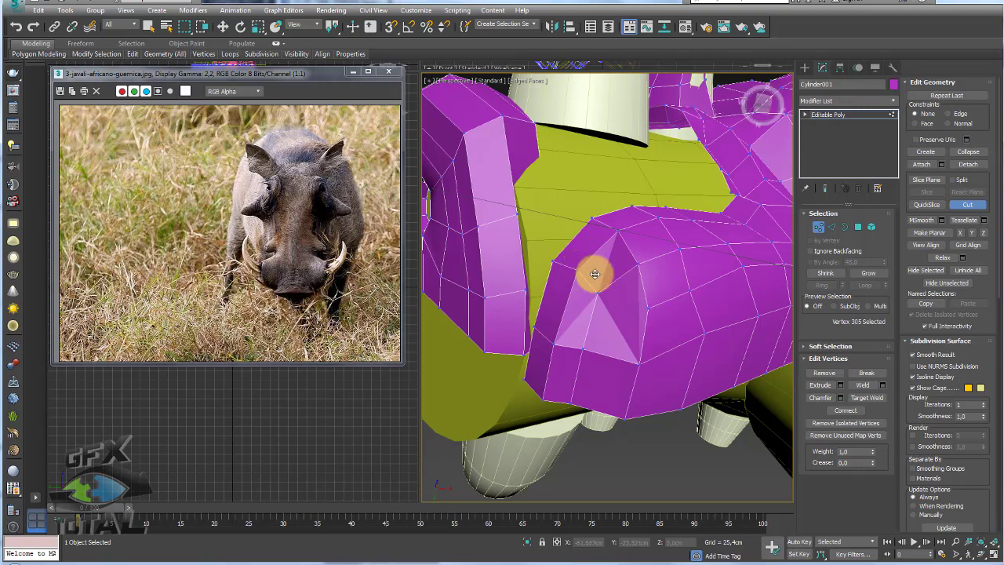
key(w)
Cut another edge from the nearby vertex across the face and select the new vertex
mouse_move(602, 292)
alt+middle_down()
mouse_move(591, 298)
mouse_move(599, 259)
mouse_move(610, 280)
alt+middle_up()
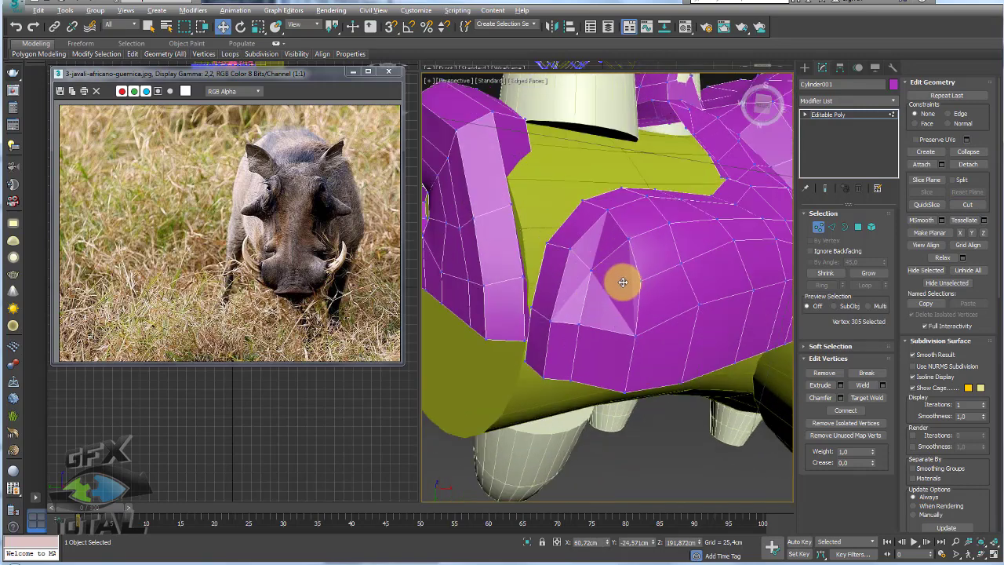
click(640, 280)
click(585, 293)
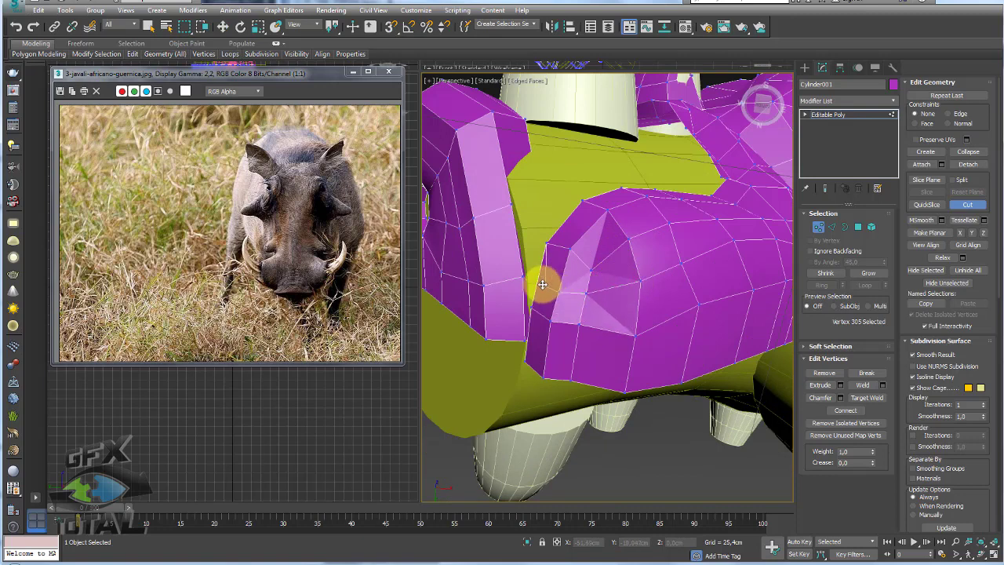
key(w)
click(590, 269)
alt+middle_drag(628, 249, 617, 314)
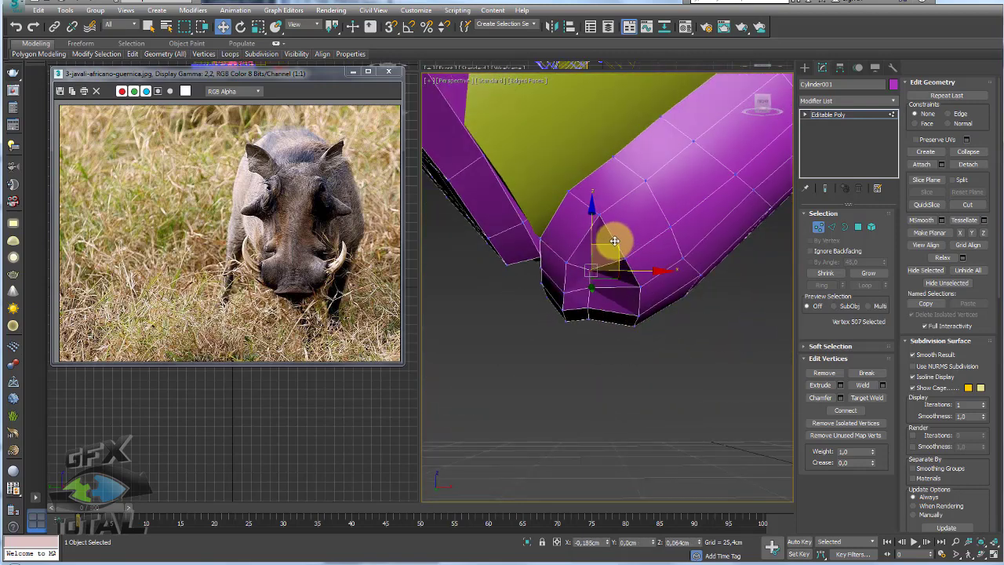
Move the newly cut vertices up and right along the side surface
mouse_move(617, 242)
mouse_down()
mouse_move(621, 259)
mouse_move(659, 238)
mouse_move(655, 227)
mouse_up()
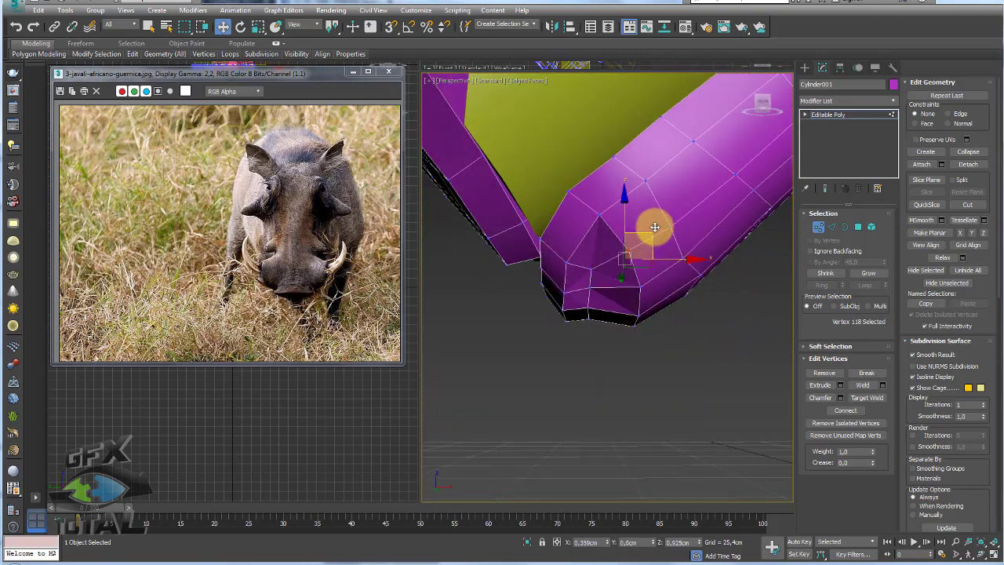
click(671, 224)
mouse_move(672, 222)
alt+middle_down()
mouse_move(699, 211)
mouse_move(639, 202)
mouse_move(696, 246)
alt+middle_up()
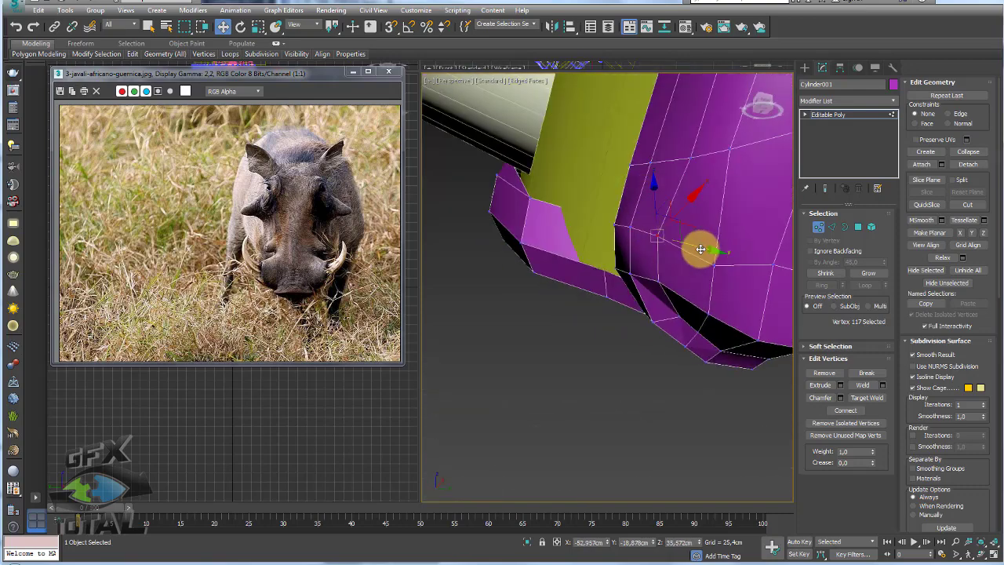
drag(710, 249, 687, 166)
mouse_move(690, 161)
alt+middle_down()
mouse_move(761, 212)
mouse_move(711, 222)
alt+middle_up()
drag(661, 217, 621, 179)
Move two vertices on the side surface up and left
click(594, 206)
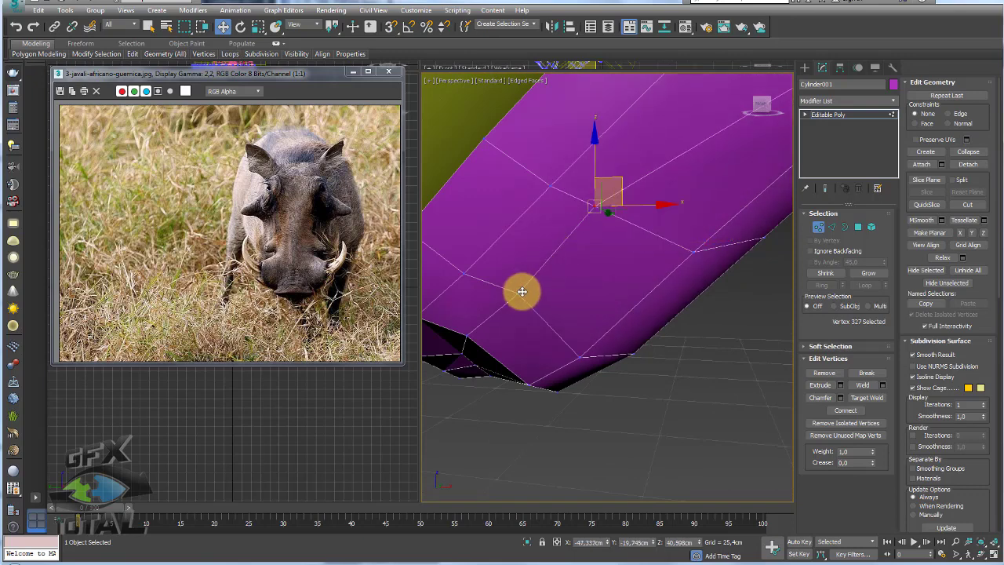
ctrl+click(519, 292)
drag(554, 222, 555, 204)
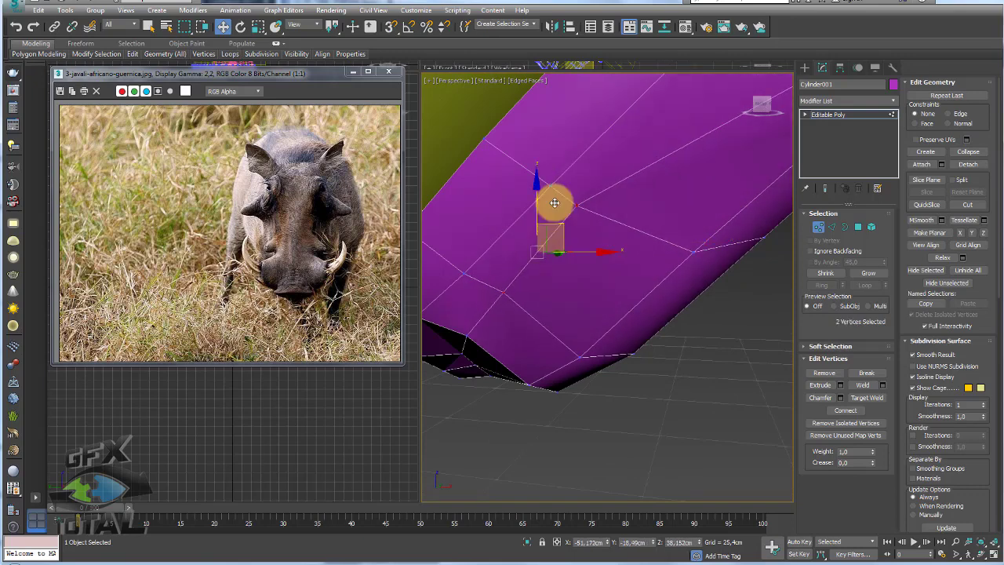
mouse_move(502, 288)
alt+middle_down()
mouse_move(469, 285)
mouse_move(553, 280)
alt+middle_up()
Nudge the inner mouth-wall vertices along the wall, then return to Editable Poly object level
click(525, 241)
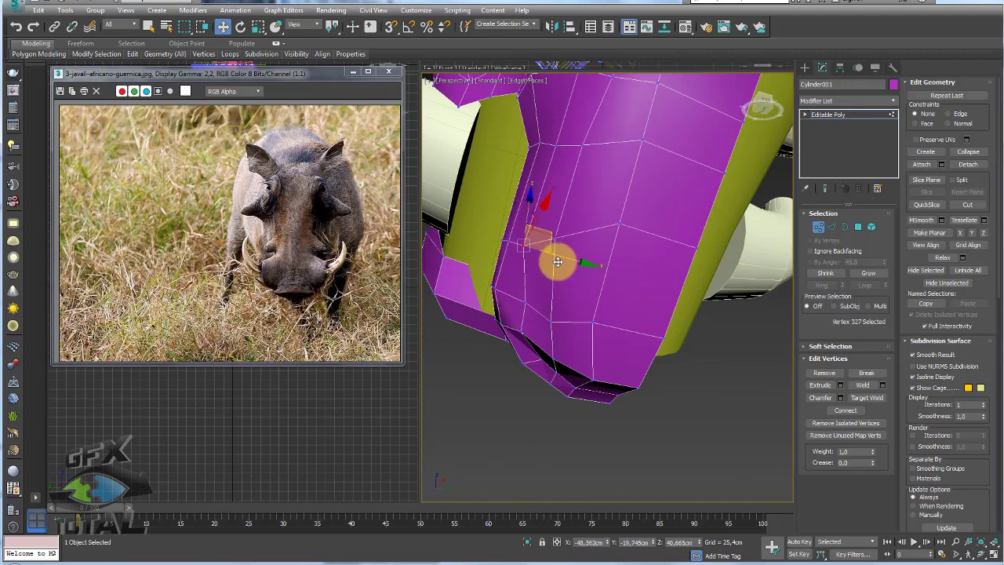
click(553, 233)
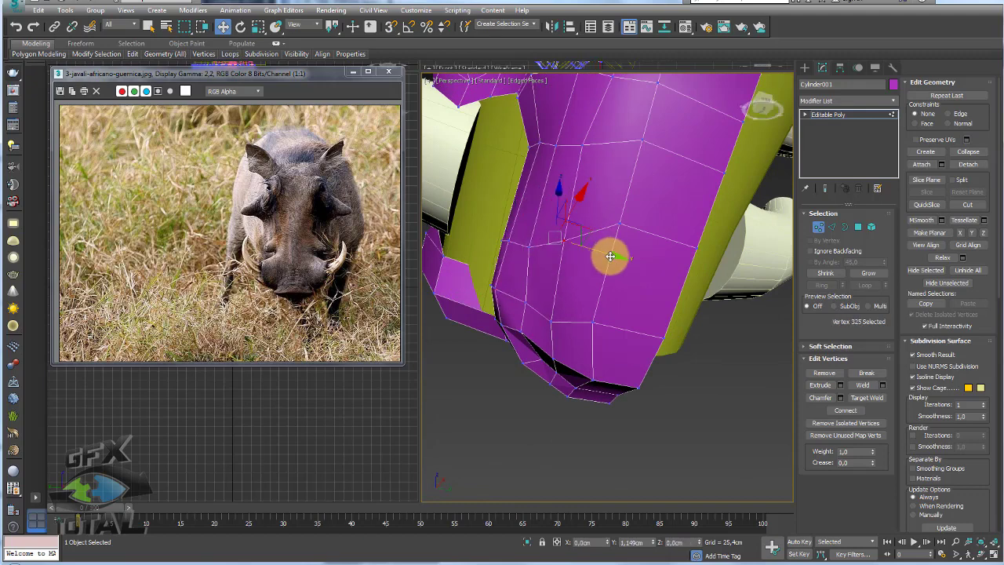
mouse_move(605, 258)
alt+middle_down()
mouse_move(598, 229)
mouse_move(575, 251)
alt+middle_up()
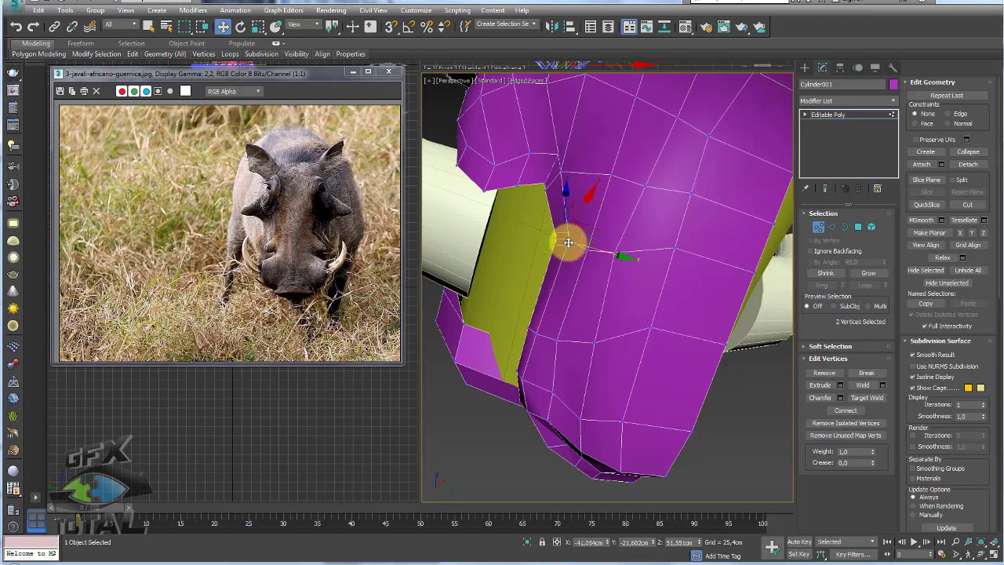
ctrl+click(579, 206)
mouse_move(578, 206)
alt+middle_down()
mouse_move(630, 237)
mouse_move(625, 280)
mouse_move(690, 278)
mouse_move(540, 345)
mouse_move(655, 333)
alt+middle_up()
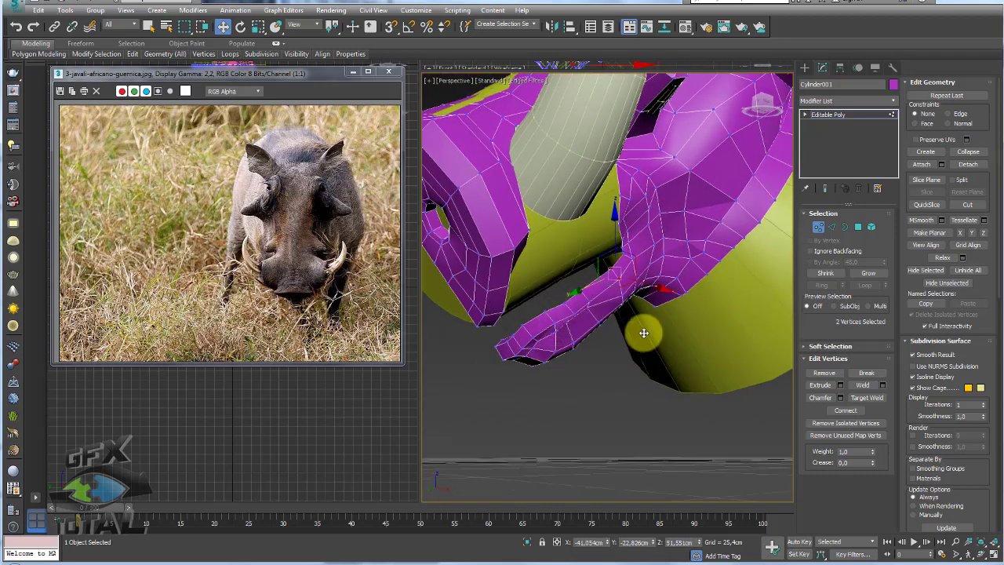
click(834, 114)
Frame the mesh and isolate the purple head, hiding the body
key(z)
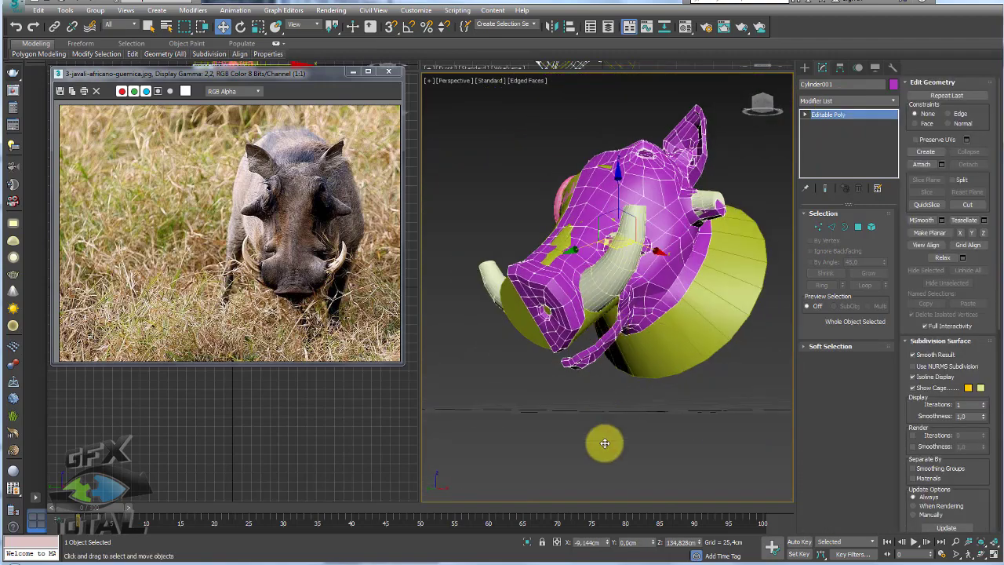
click(527, 541)
mouse_move(606, 364)
alt+middle_down()
mouse_move(570, 336)
mouse_move(605, 285)
alt+middle_up()
scroll(582, 343, up, 5)
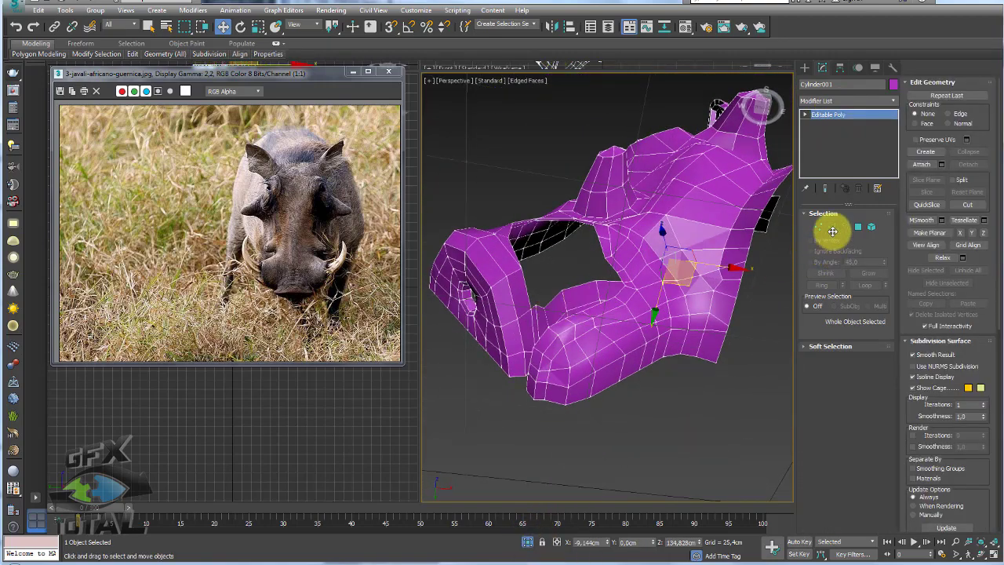
Select the top rim edges of the mouth hole and scale them to reshape the opening
click(832, 227)
alt+middle_drag(578, 223, 556, 288)
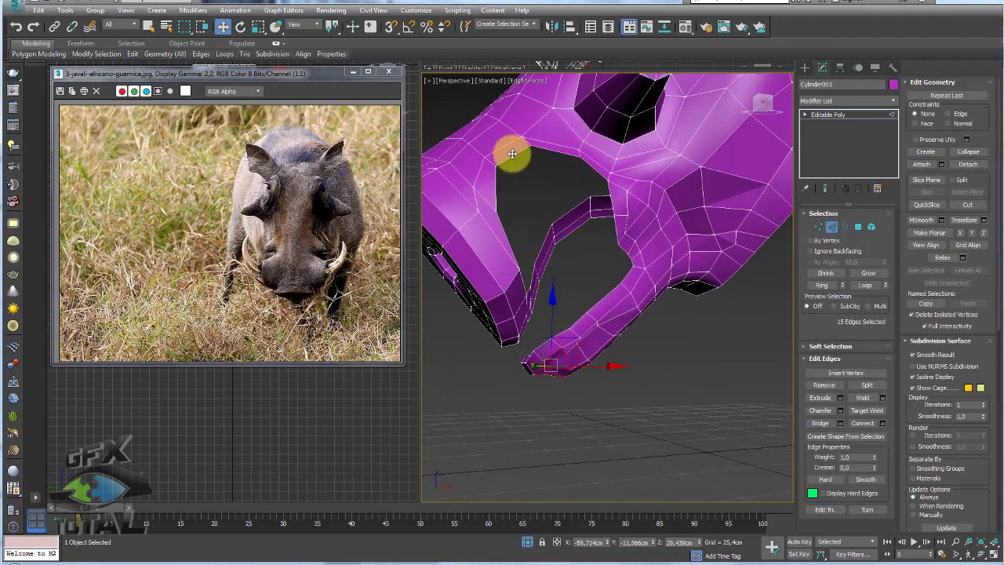
click(549, 148)
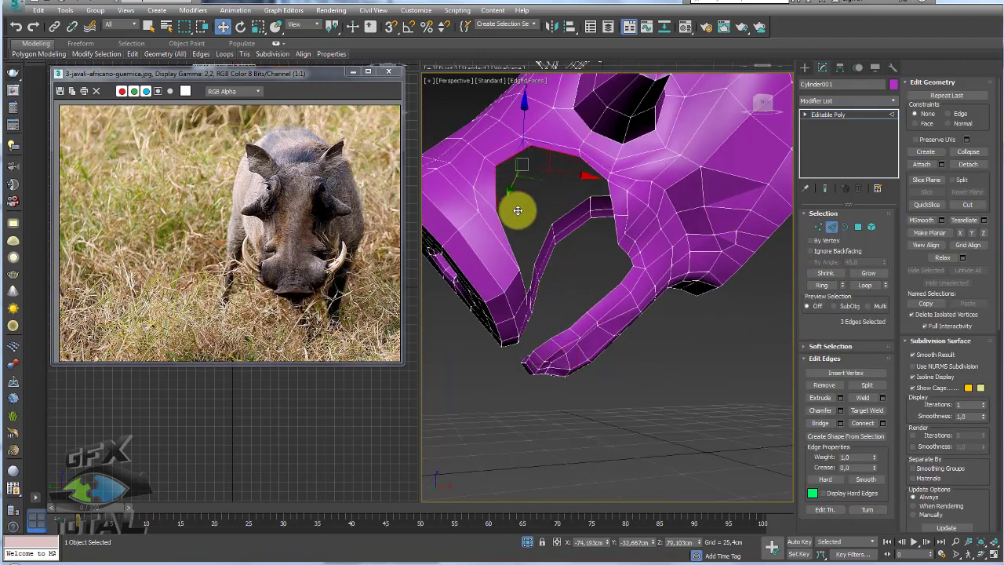
mouse_move(503, 228)
alt+middle_down()
mouse_move(541, 202)
mouse_move(549, 233)
mouse_move(515, 164)
mouse_move(492, 186)
alt+middle_up()
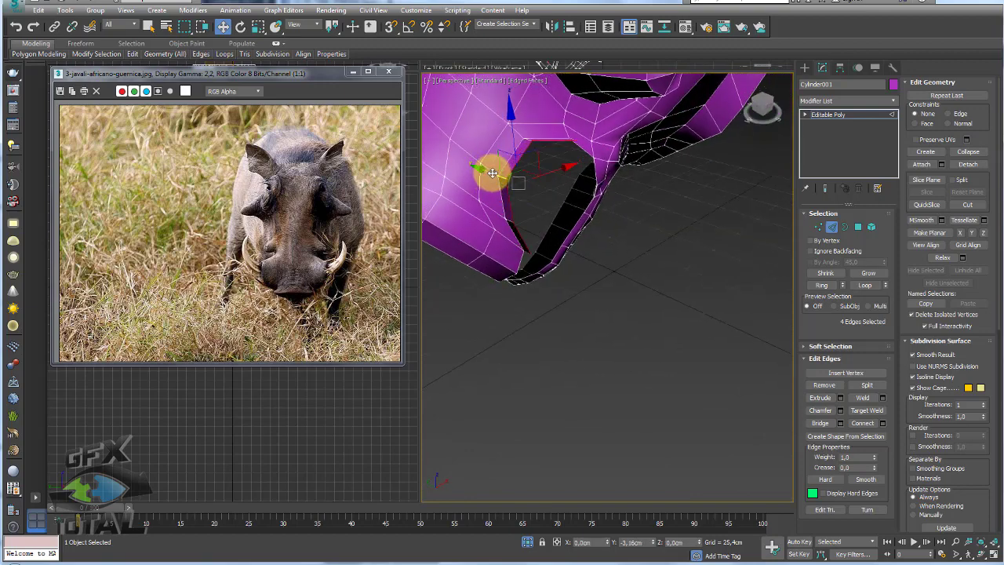
key(r)
drag(492, 172, 581, 160)
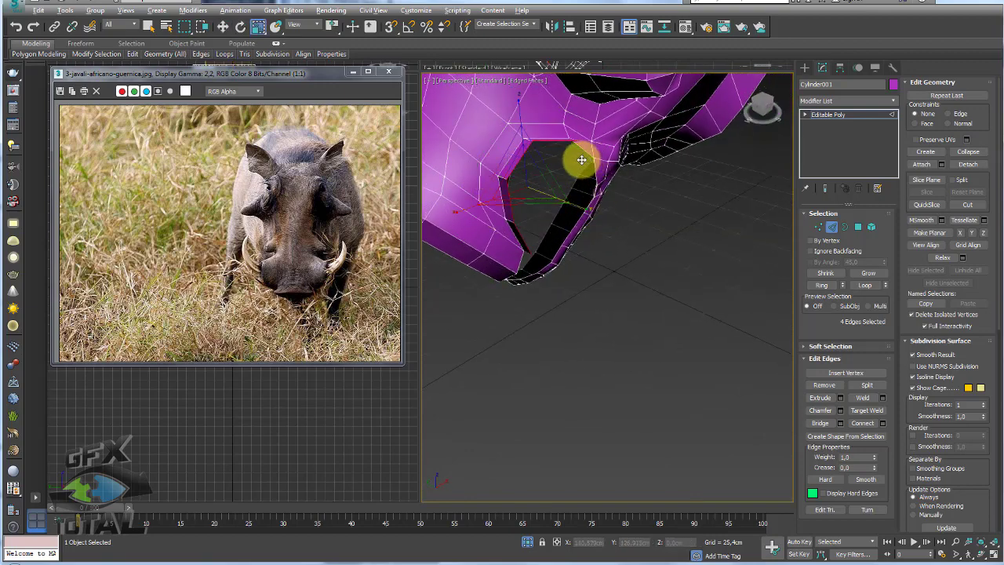
Switch to Vertex mode and orbit to inspect the mesh through its gaps
click(831, 226)
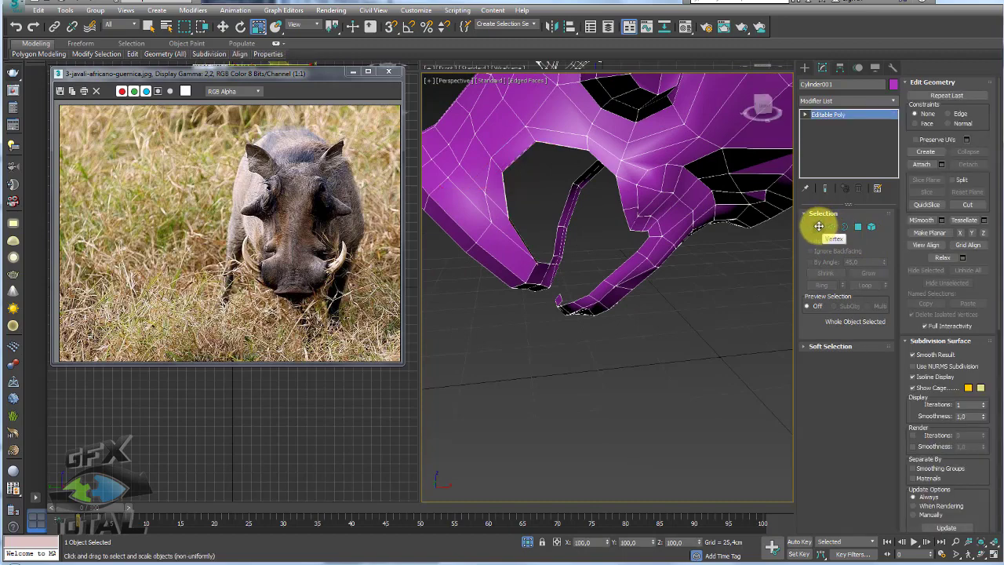
click(818, 226)
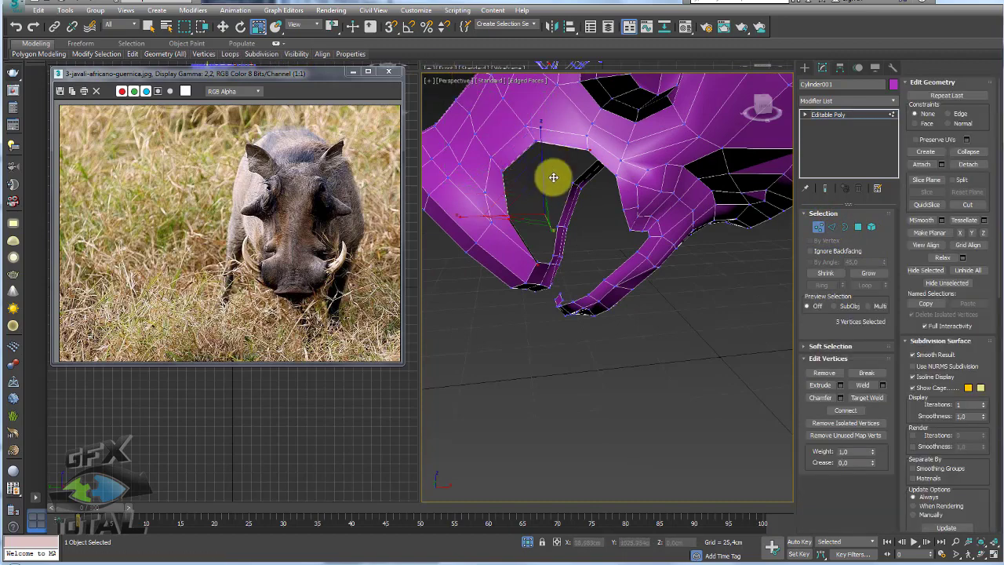
mouse_move(553, 178)
alt+middle_down()
mouse_move(530, 210)
mouse_move(556, 172)
alt+middle_up()
scroll(549, 278, up, 3)
mouse_move(540, 282)
alt+middle_down()
mouse_move(512, 256)
mouse_move(516, 230)
mouse_move(526, 246)
alt+middle_up()
Move corner vertices 511 and 512 of the jaw wall to meet the ring opening
click(511, 256)
key(w)
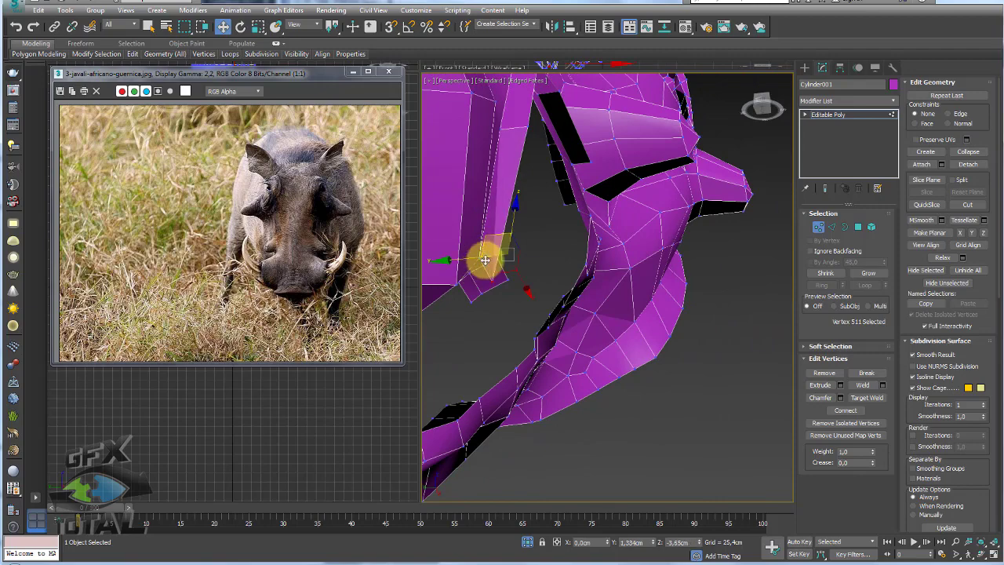
click(529, 130)
alt+middle_drag(529, 130, 542, 186)
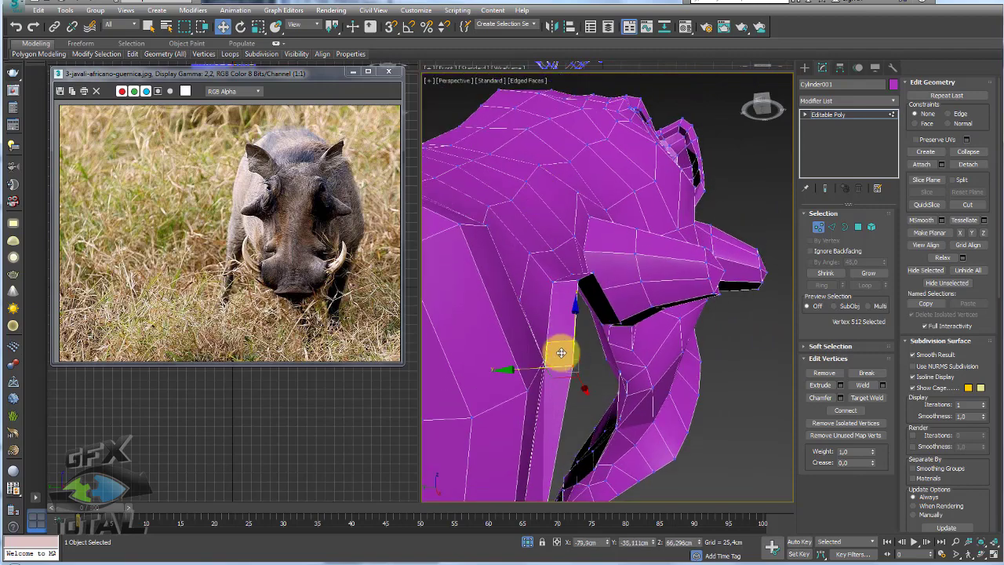
drag(557, 351, 564, 354)
scroll(556, 363, down, 3)
mouse_move(617, 408)
alt+middle_down()
mouse_move(542, 352)
mouse_move(599, 319)
alt+middle_up()
scroll(605, 352, up, 5)
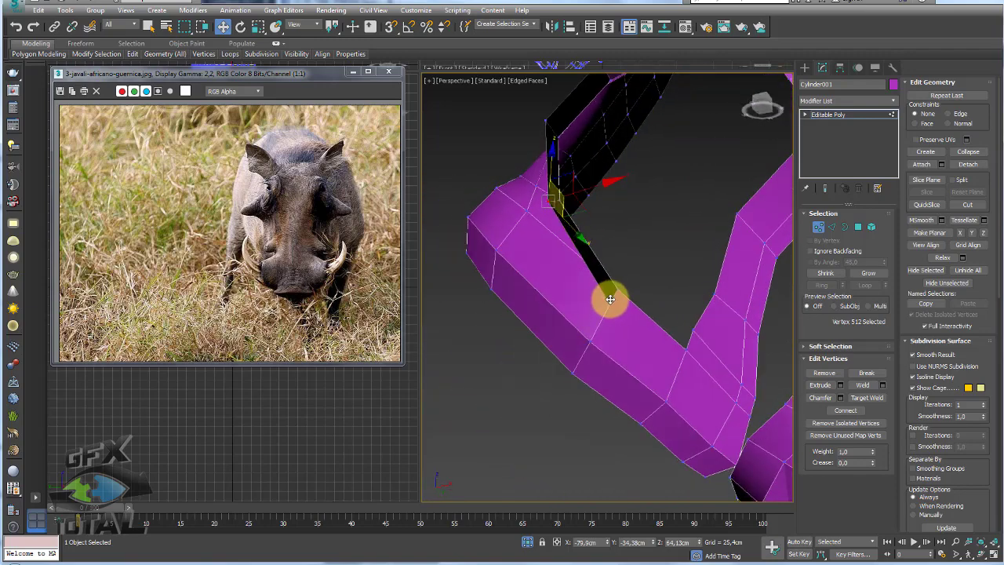
click(612, 292)
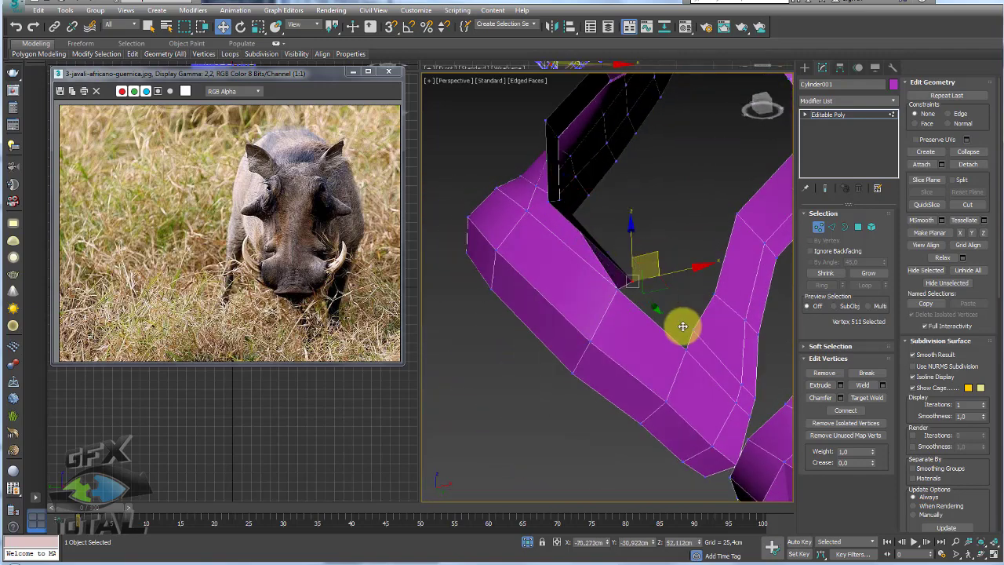
alt+middle_drag(682, 324, 787, 246)
In Edge mode, select edges on the inner side of the magenta ring opening
click(833, 226)
click(633, 280)
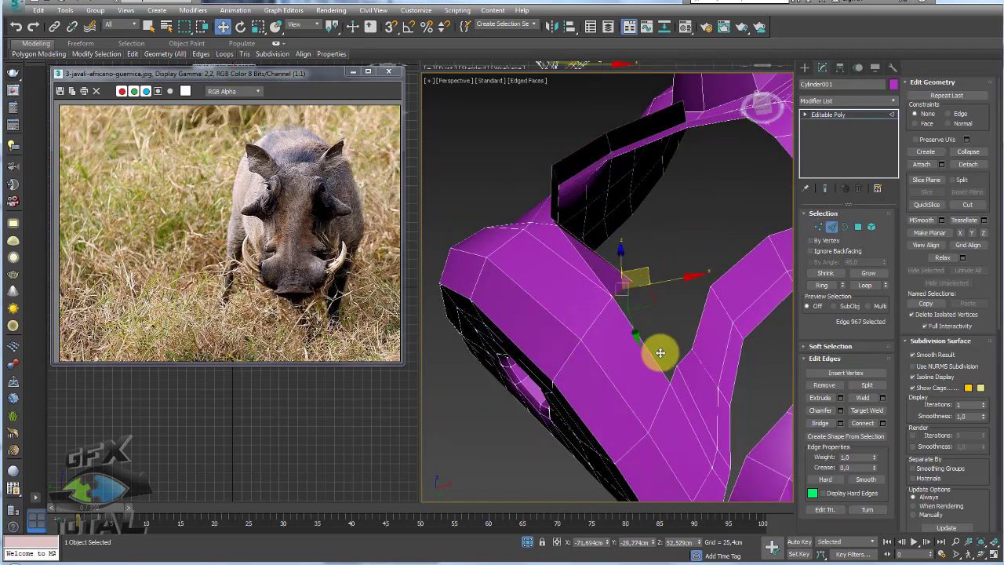
ctrl+click(673, 370)
mouse_move(722, 381)
alt+middle_down()
mouse_move(659, 318)
mouse_move(676, 289)
alt+middle_up()
click(659, 318)
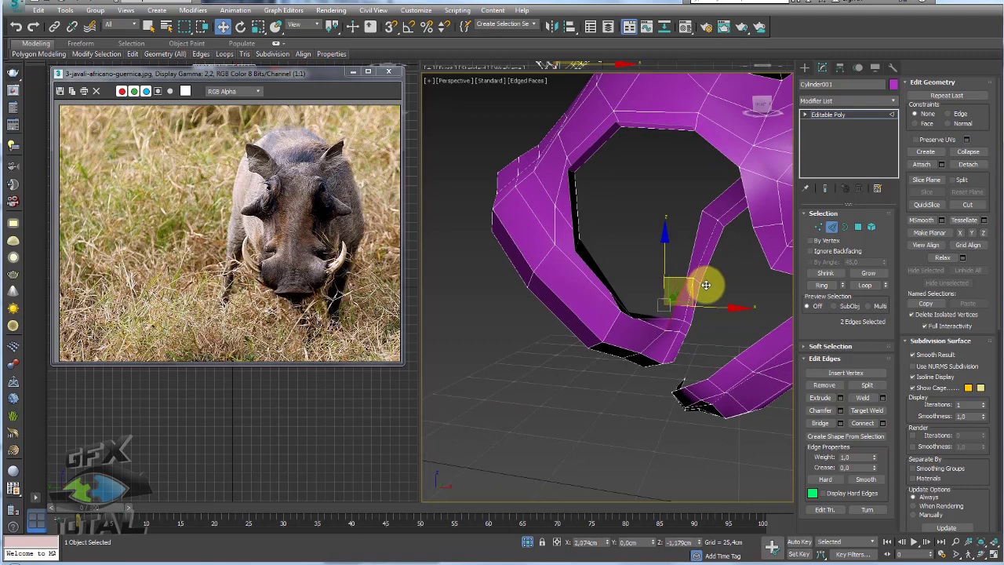
alt+middle_drag(646, 314, 664, 295)
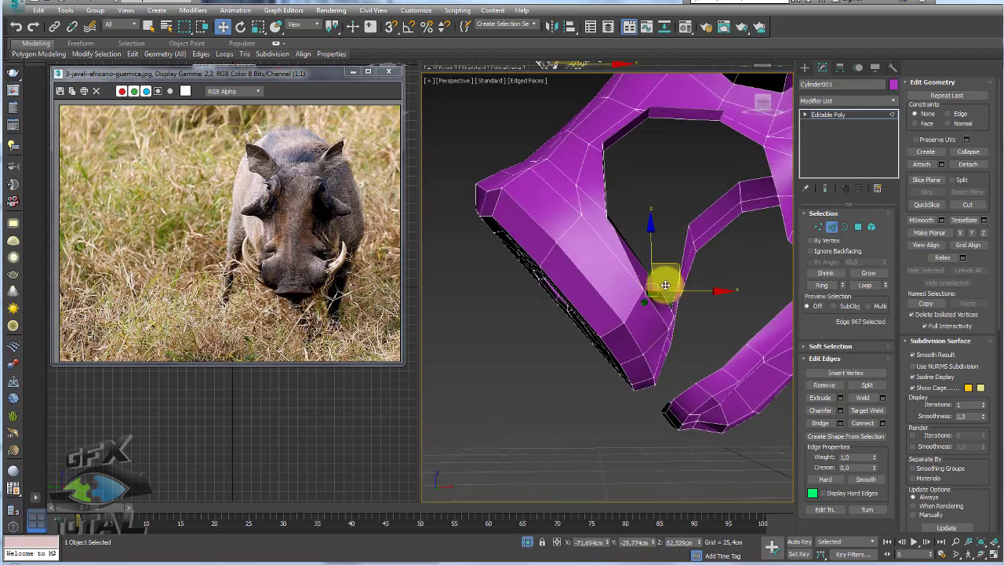
Extrude a new face from a ring edge and rotate it into the mouth opening
key(e)
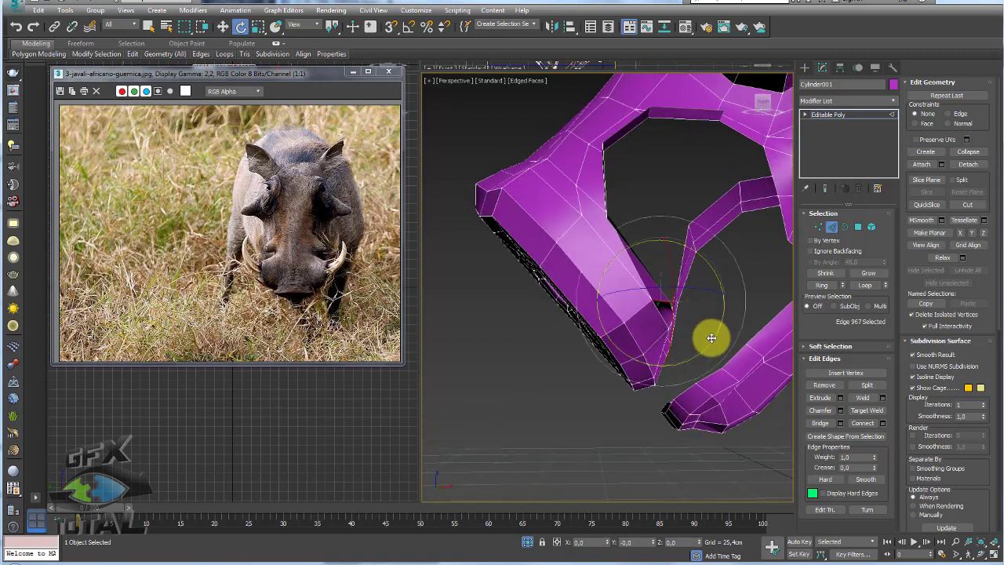
scroll(683, 290, up, 5)
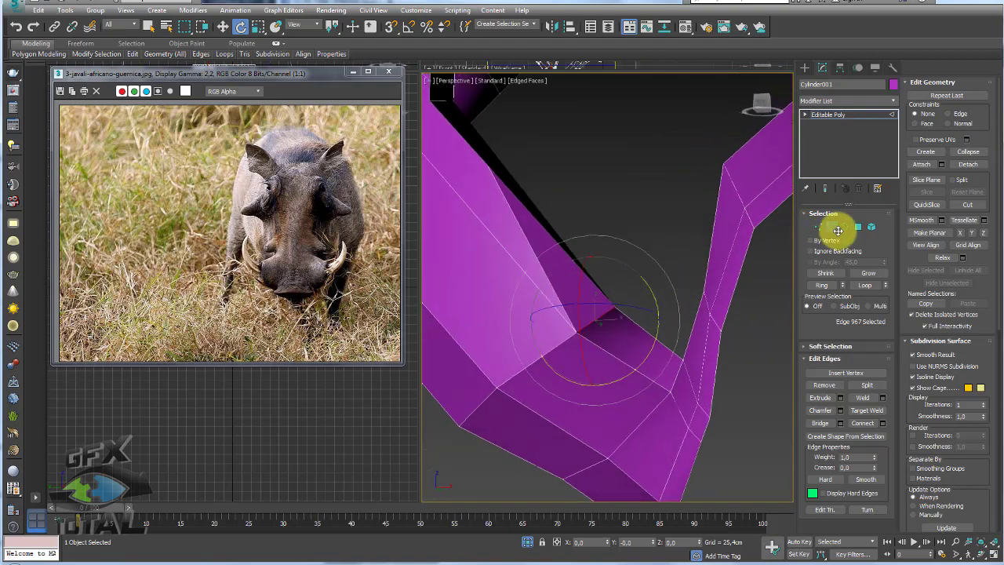
scroll(662, 345, down, 3)
alt+middle_drag(711, 347, 675, 335)
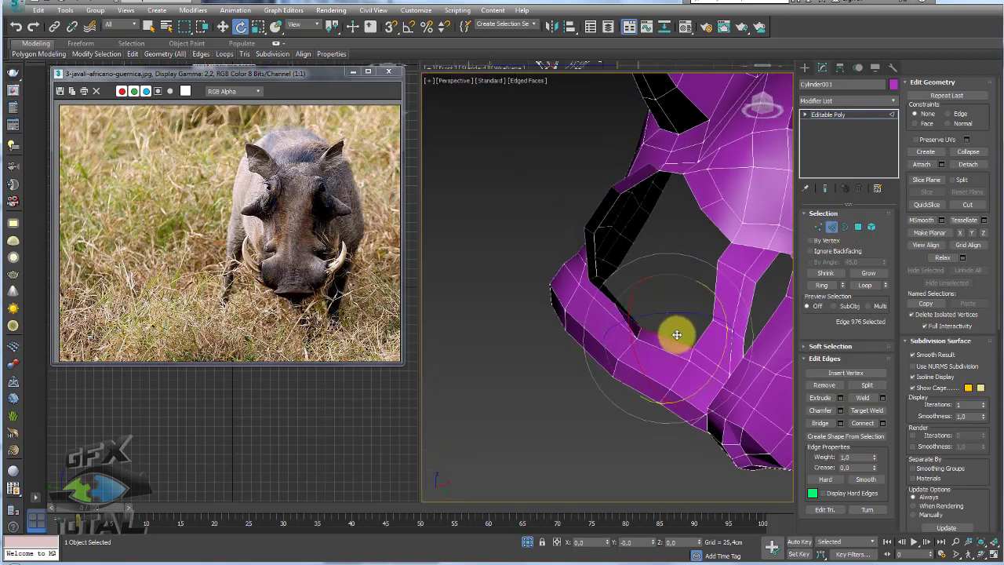
click(720, 299)
mouse_move(720, 298)
alt+middle_down()
mouse_move(707, 316)
mouse_move(751, 331)
mouse_move(722, 291)
mouse_move(733, 293)
alt+middle_up()
key(w)
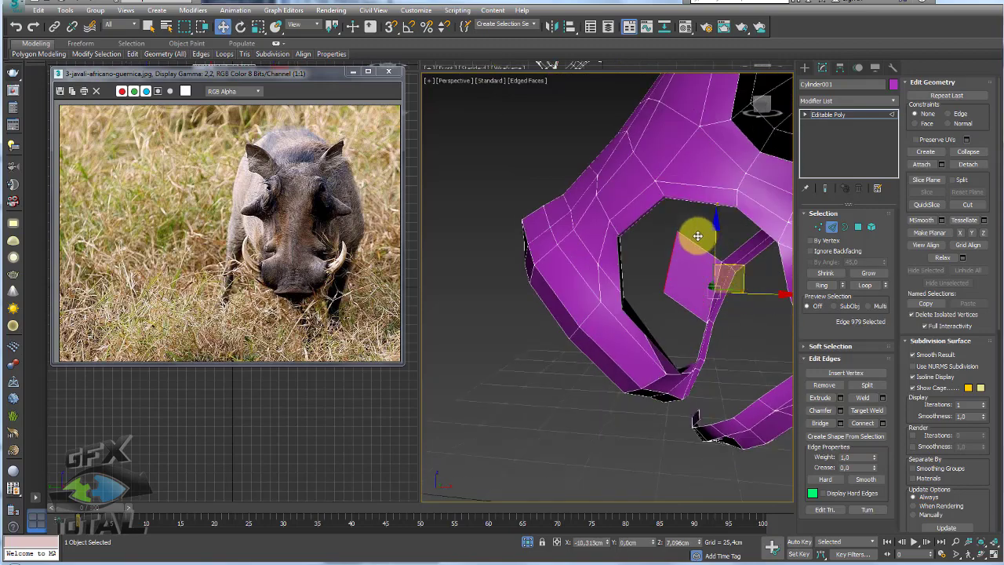
click(725, 230)
key(e)
mouse_move(738, 259)
alt+middle_down()
mouse_move(699, 269)
mouse_move(683, 249)
mouse_move(697, 273)
mouse_move(657, 262)
mouse_move(673, 269)
mouse_move(699, 243)
mouse_move(640, 219)
mouse_move(663, 250)
mouse_move(631, 212)
alt+middle_up()
Extend another face into the opening and Connect the two selected edges with a new edge
key(w)
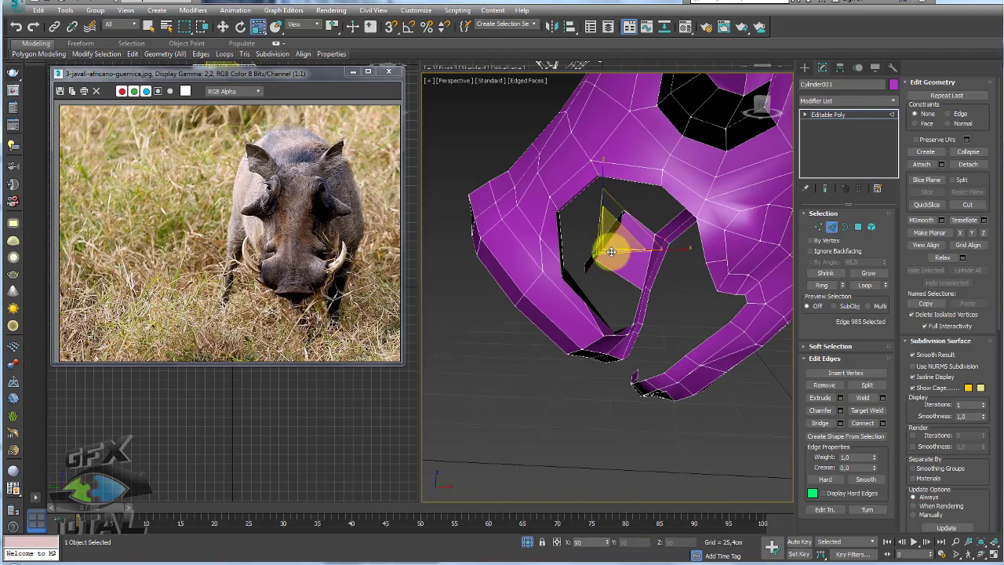
key(w)
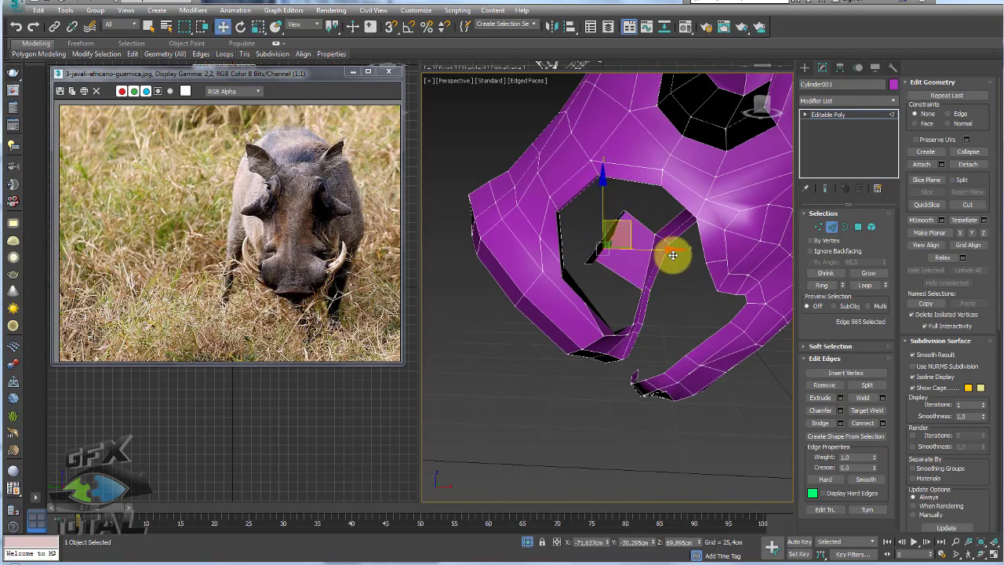
mouse_move(672, 251)
alt+middle_down()
mouse_move(609, 220)
mouse_move(667, 272)
mouse_move(639, 251)
mouse_move(655, 244)
alt+middle_up()
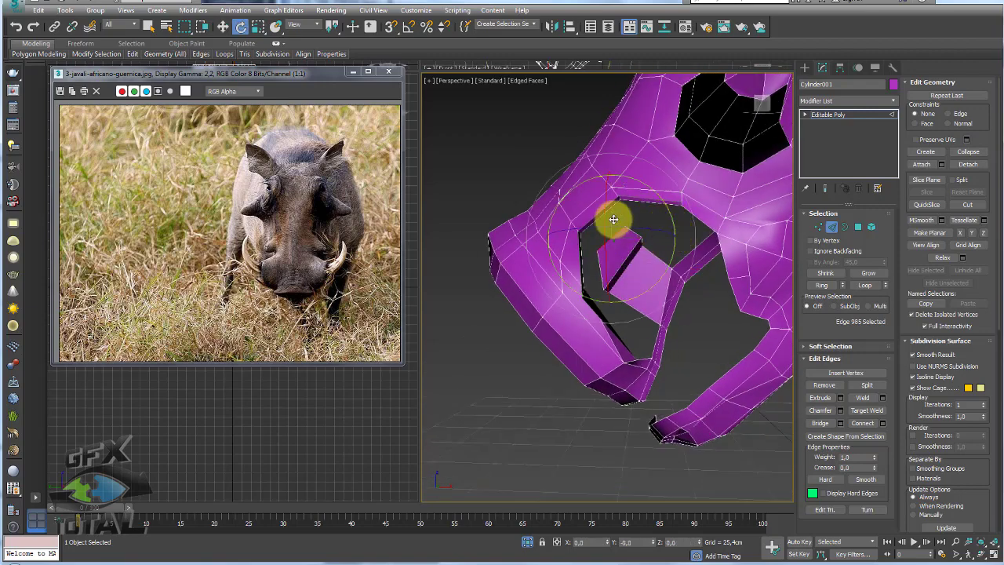
mouse_move(613, 219)
alt+middle_down()
mouse_move(596, 213)
mouse_move(657, 263)
mouse_move(588, 233)
mouse_move(588, 242)
alt+middle_up()
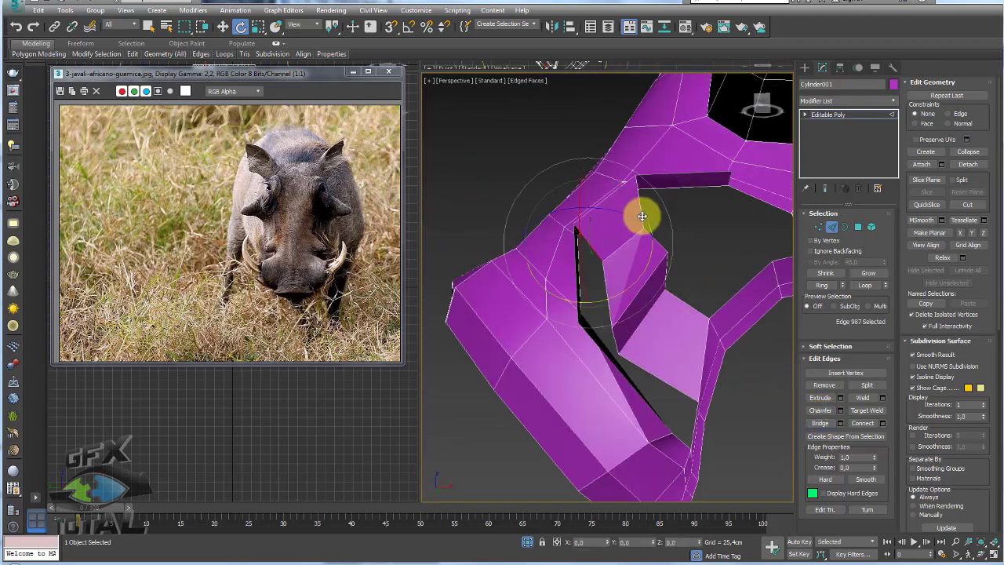
click(863, 422)
Orbit around the head to inspect the inner mouth wall from several angles
alt+middle_drag(650, 293, 589, 253)
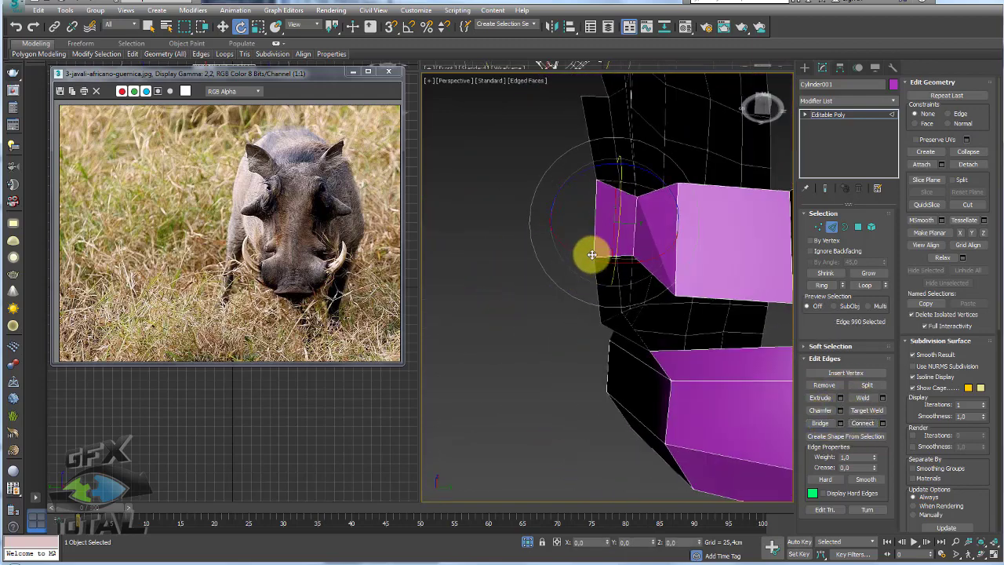
key(w)
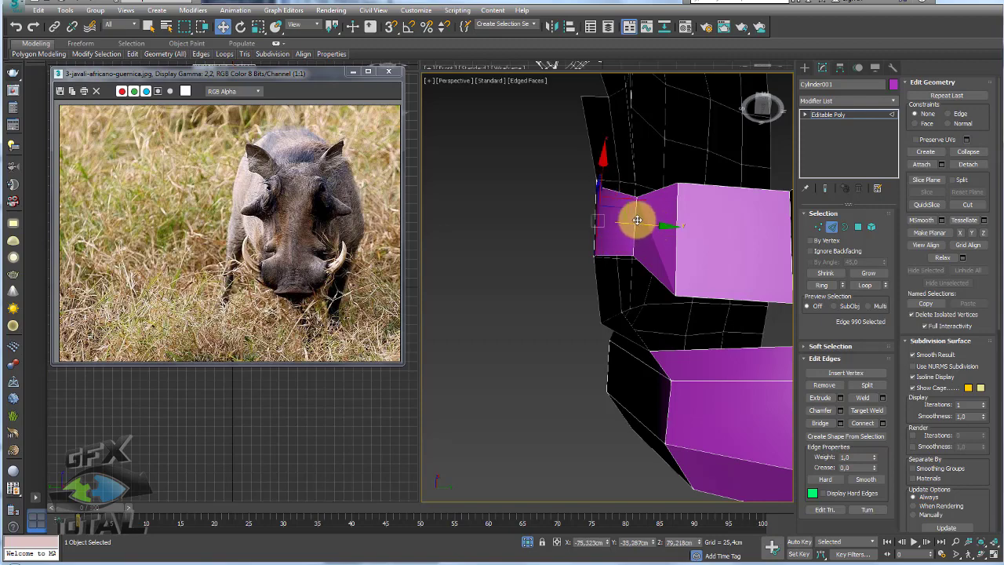
mouse_move(637, 219)
alt+middle_down()
mouse_move(713, 282)
mouse_move(677, 254)
mouse_move(695, 254)
mouse_move(591, 207)
mouse_move(668, 242)
mouse_move(735, 240)
mouse_move(710, 233)
mouse_move(636, 253)
alt+middle_up()
mouse_move(575, 262)
alt+middle_down()
mouse_move(588, 316)
mouse_move(565, 291)
mouse_move(587, 258)
mouse_move(629, 267)
alt+middle_up()
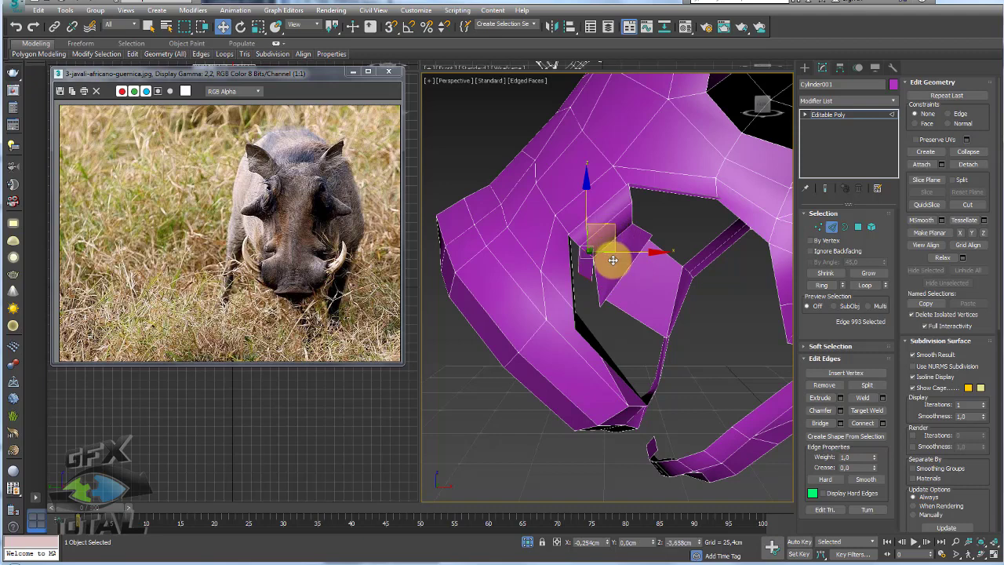
mouse_move(660, 312)
alt+middle_down()
mouse_move(601, 303)
mouse_move(620, 308)
alt+middle_up()
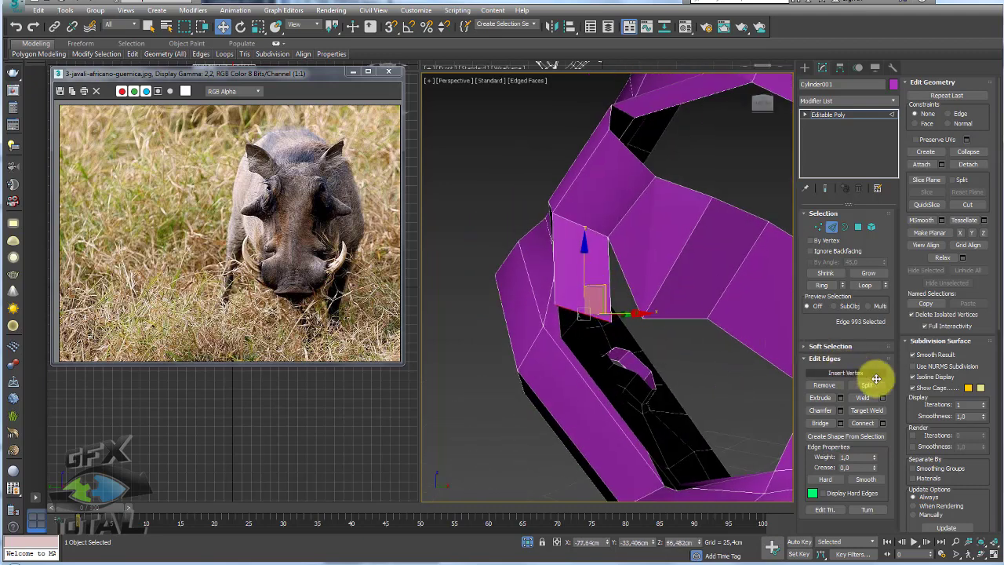
Target-weld a wall edge onto its neighbour, undo it, and switch to Vertex mode with Move
click(864, 409)
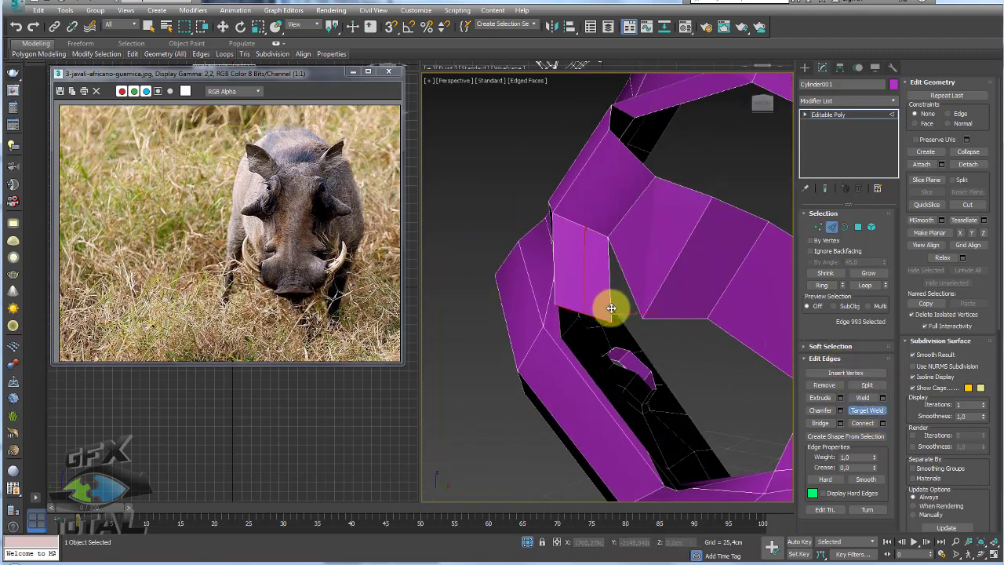
click(611, 308)
key(ctrl+z)
key(w)
click(819, 226)
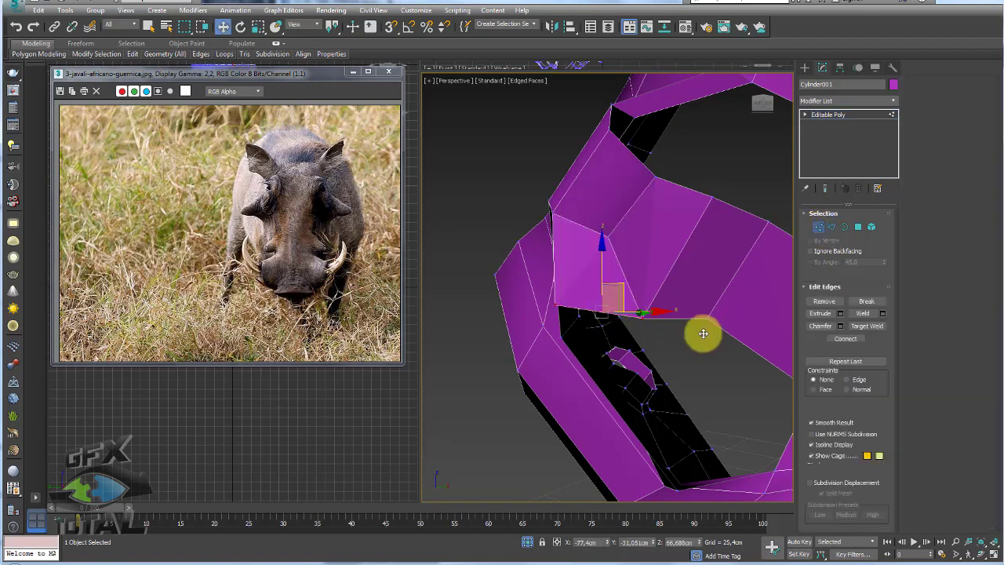
mouse_move(645, 307)
alt+middle_down()
mouse_move(618, 285)
mouse_move(598, 309)
alt+middle_up()
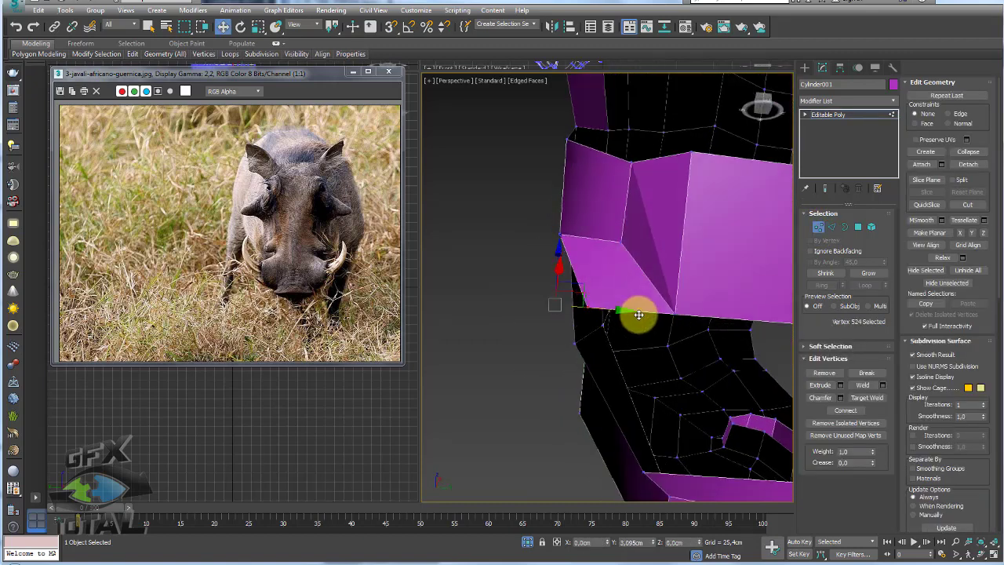
Select a second vertex and move both to reshape the inner wall face
ctrl+click(568, 239)
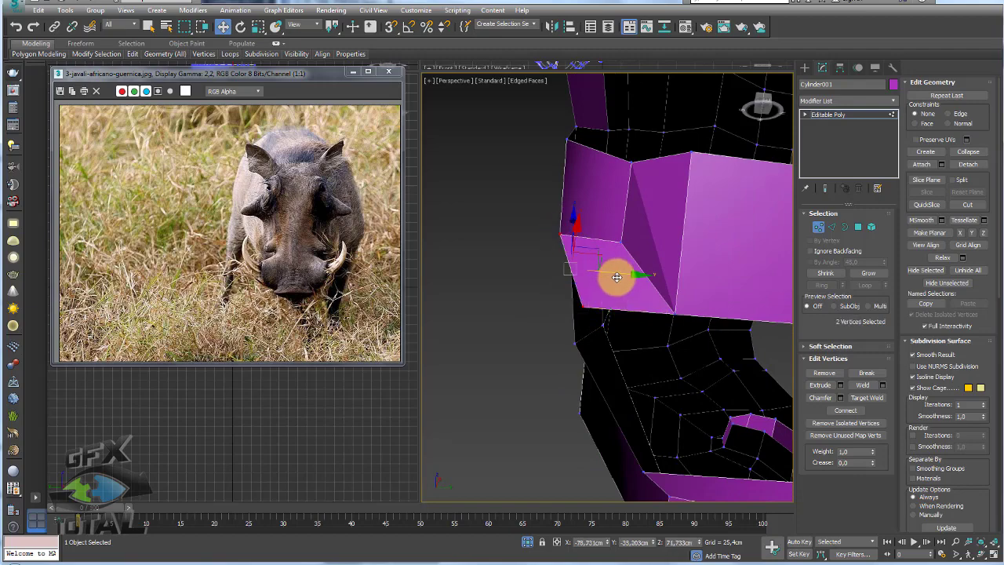
drag(628, 276, 673, 306)
alt+middle_drag(654, 303, 819, 225)
Target-weld the wall's open edge onto its neighbouring edge, then select vertex 524
click(832, 227)
click(598, 281)
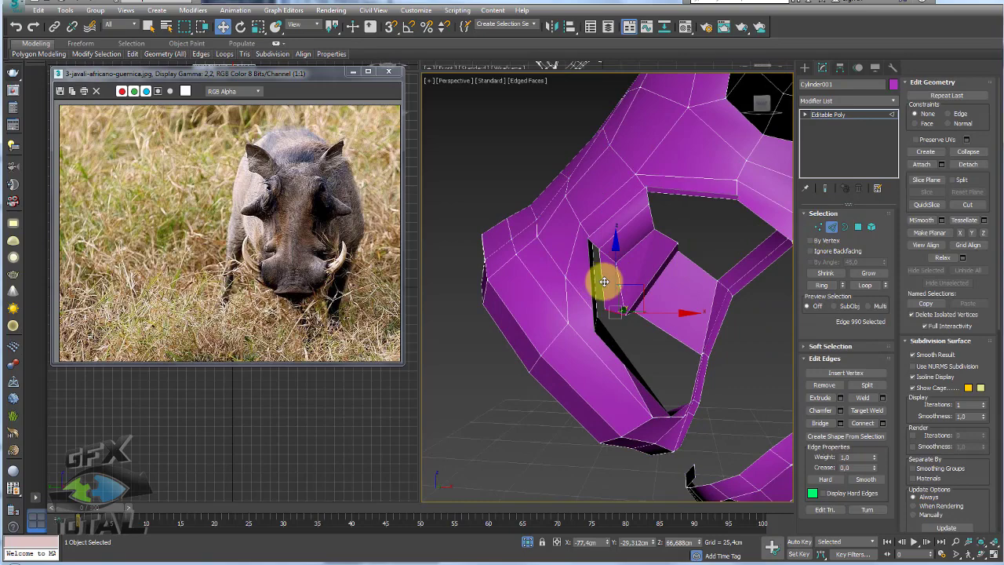
mouse_move(724, 382)
alt+middle_down()
mouse_move(735, 382)
mouse_move(683, 332)
mouse_move(637, 342)
mouse_move(623, 298)
mouse_move(588, 336)
alt+middle_up()
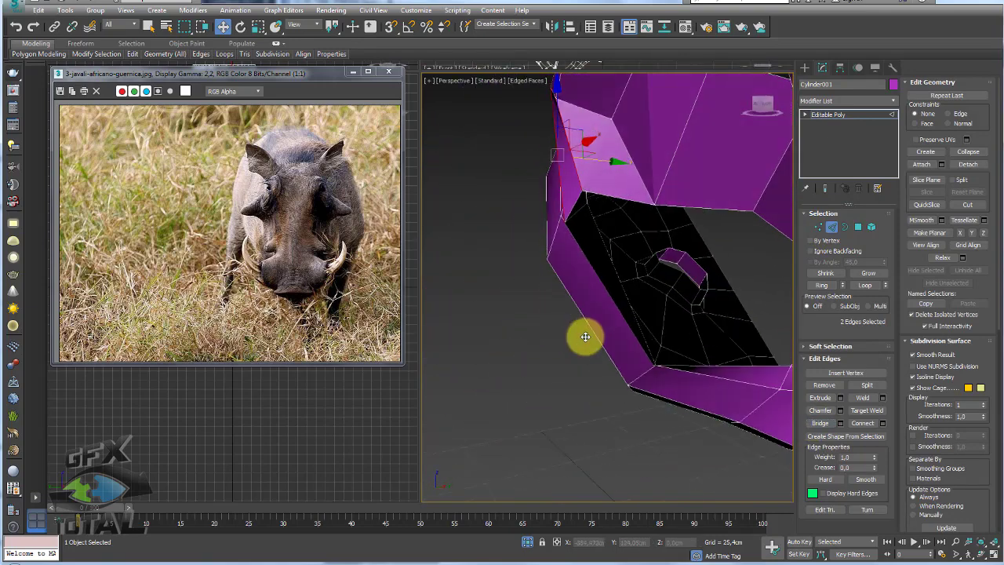
click(623, 295)
mouse_move(623, 295)
alt+middle_down()
mouse_move(672, 291)
mouse_move(642, 269)
alt+middle_up()
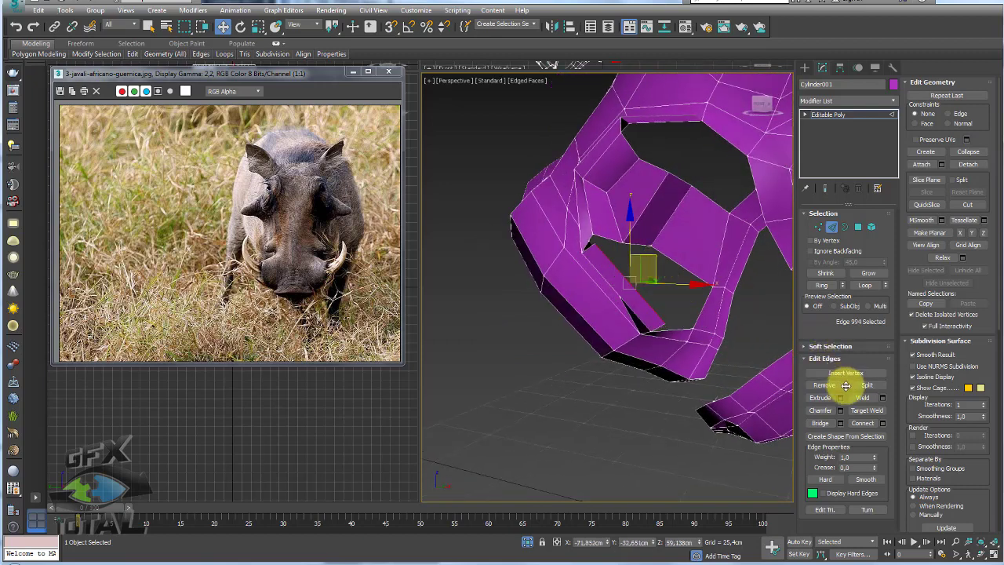
click(865, 408)
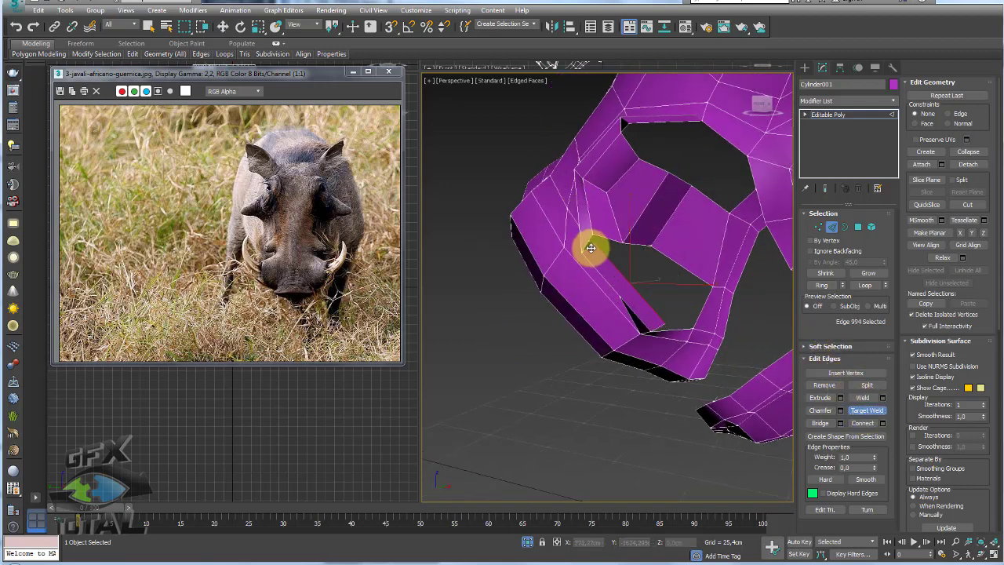
click(590, 239)
alt+middle_drag(590, 239, 576, 231)
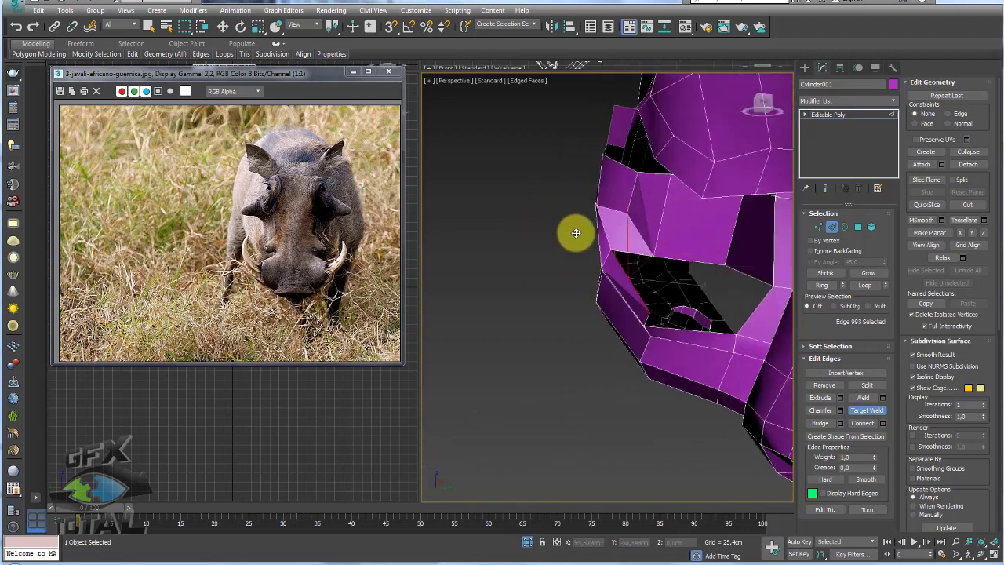
click(818, 227)
click(601, 235)
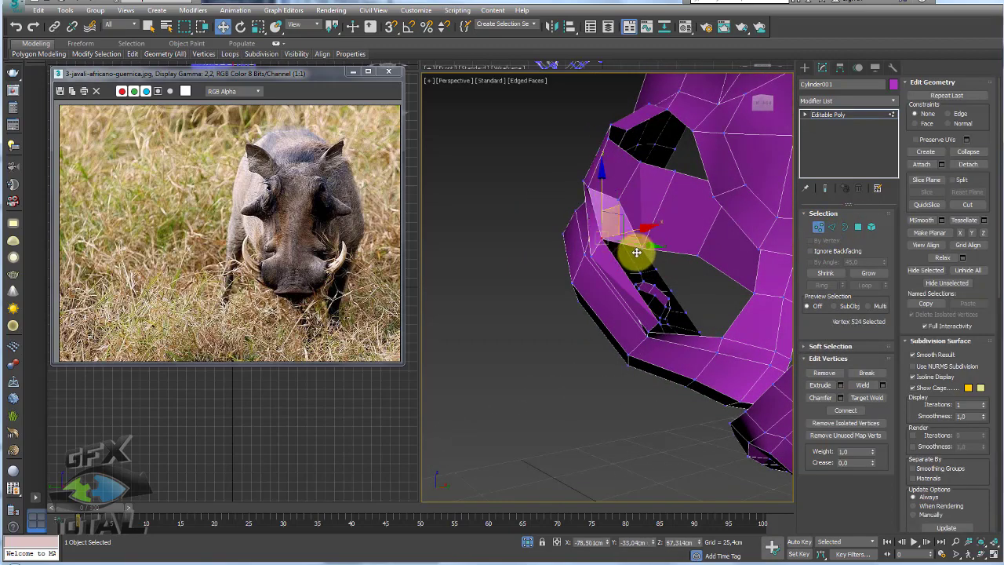
Move jaw-corner vertex 525 down-left to close the gap
scroll(615, 241, up, 5)
scroll(614, 241, down, 5)
mouse_move(572, 225)
alt+middle_down()
mouse_move(561, 202)
mouse_move(708, 325)
alt+middle_up()
scroll(670, 285, down, 5)
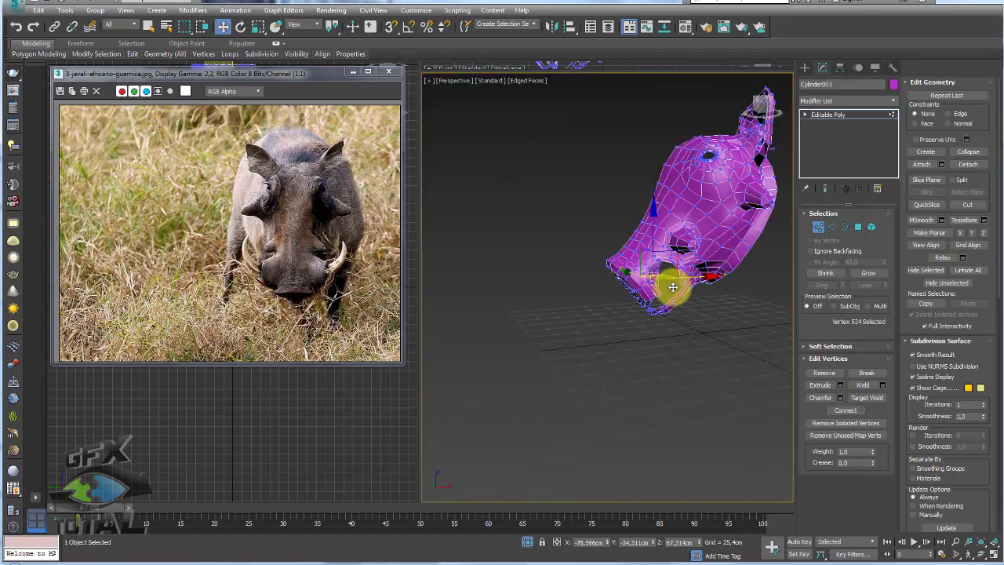
mouse_move(670, 285)
alt+middle_down()
mouse_move(740, 282)
mouse_move(657, 265)
alt+middle_up()
scroll(652, 314, up, 5)
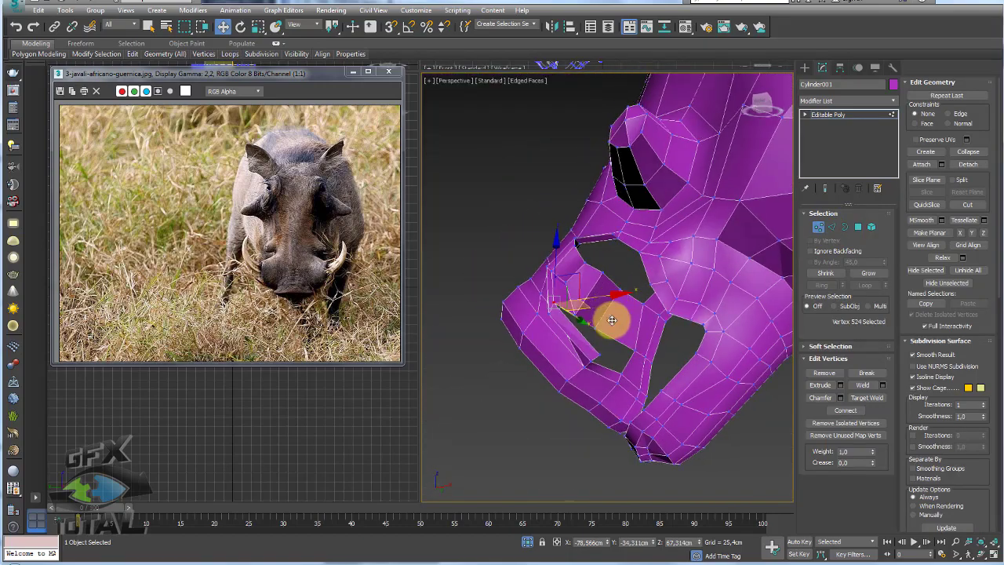
mouse_move(652, 314)
alt+middle_down()
mouse_move(598, 356)
mouse_move(525, 352)
mouse_move(527, 293)
mouse_move(550, 316)
alt+middle_up()
click(542, 329)
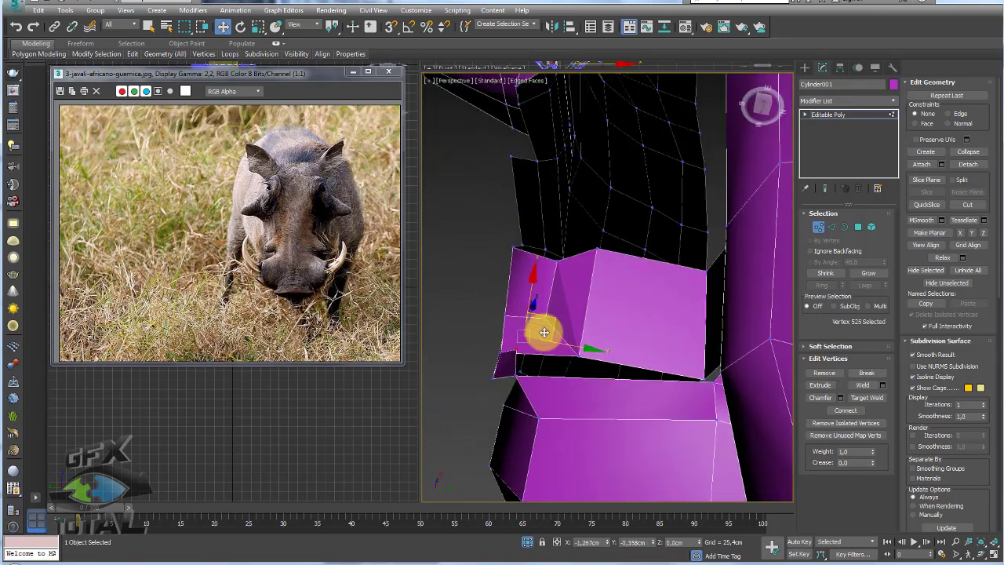
drag(544, 333, 520, 382)
mouse_move(517, 377)
alt+middle_down()
mouse_move(538, 352)
mouse_move(539, 385)
alt+middle_up()
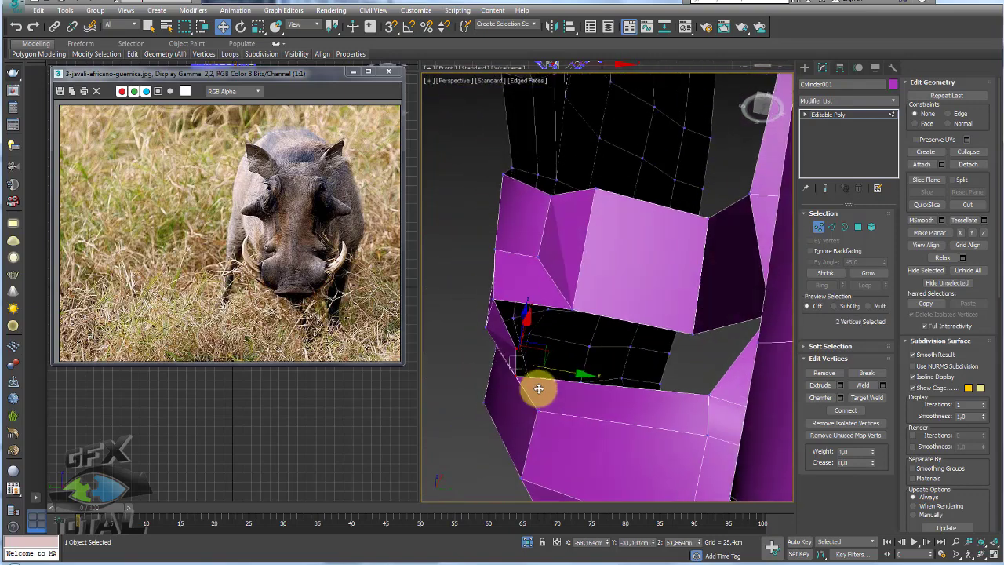
Select vertex 512 and neighbouring jaw-wall vertices and nudge them into alignment
ctrl+click(559, 337)
mouse_move(576, 332)
alt+middle_down()
mouse_move(542, 341)
mouse_move(455, 307)
alt+middle_up()
click(439, 313)
ctrl+drag(467, 292, 509, 297)
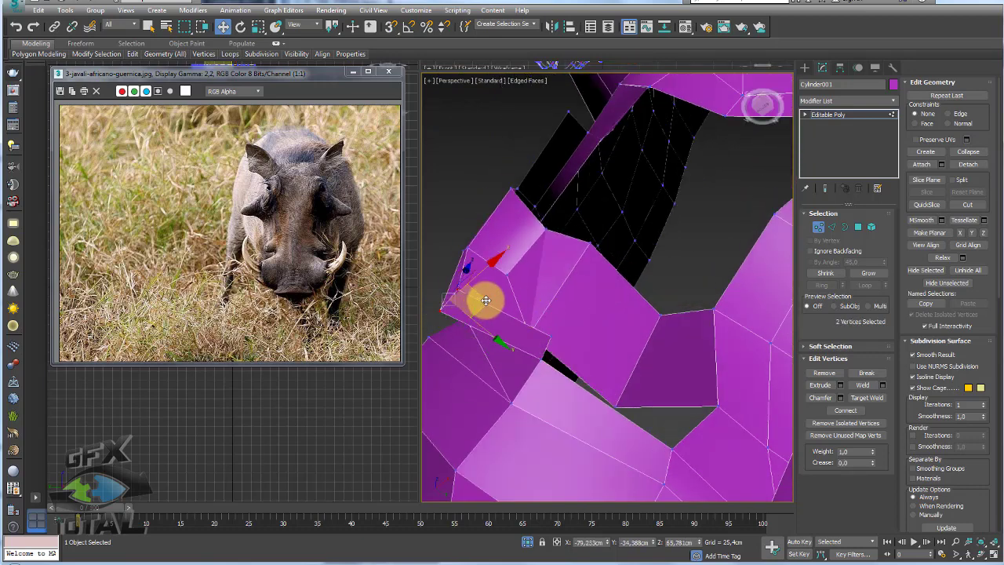
alt+middle_drag(534, 319, 572, 410)
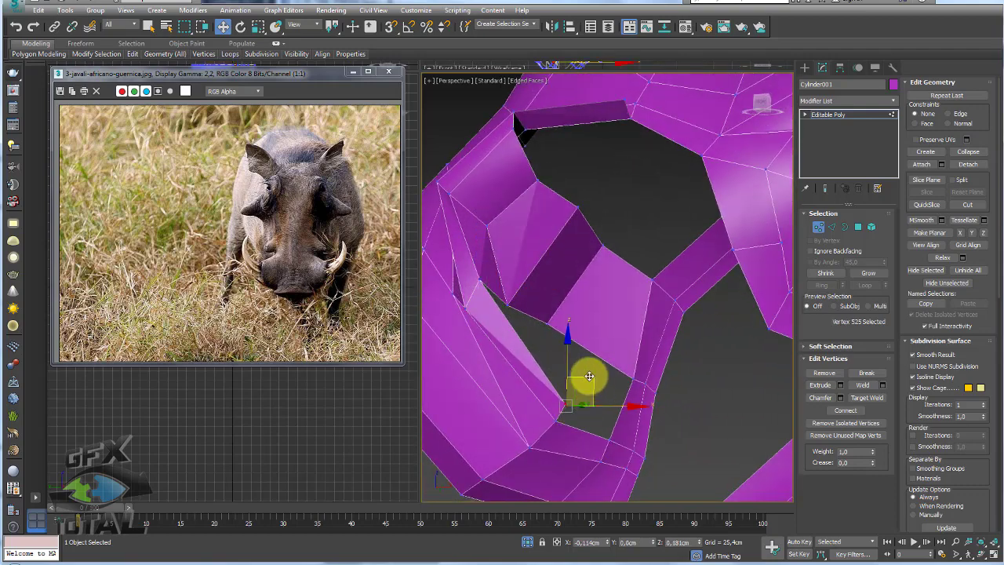
drag(589, 377, 594, 343)
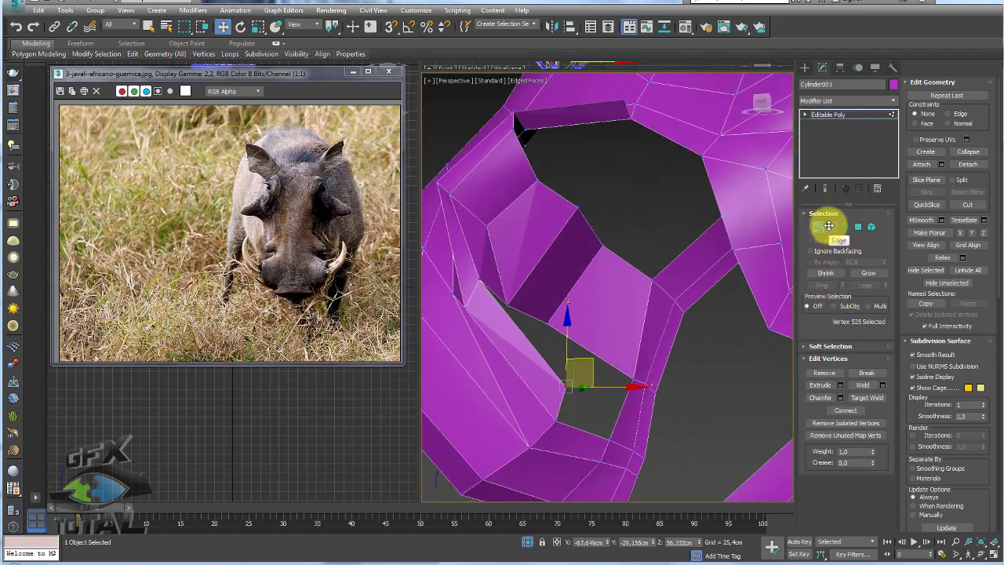
In Edge mode, select edges along the jaw hole, including edge 992
click(828, 226)
click(631, 420)
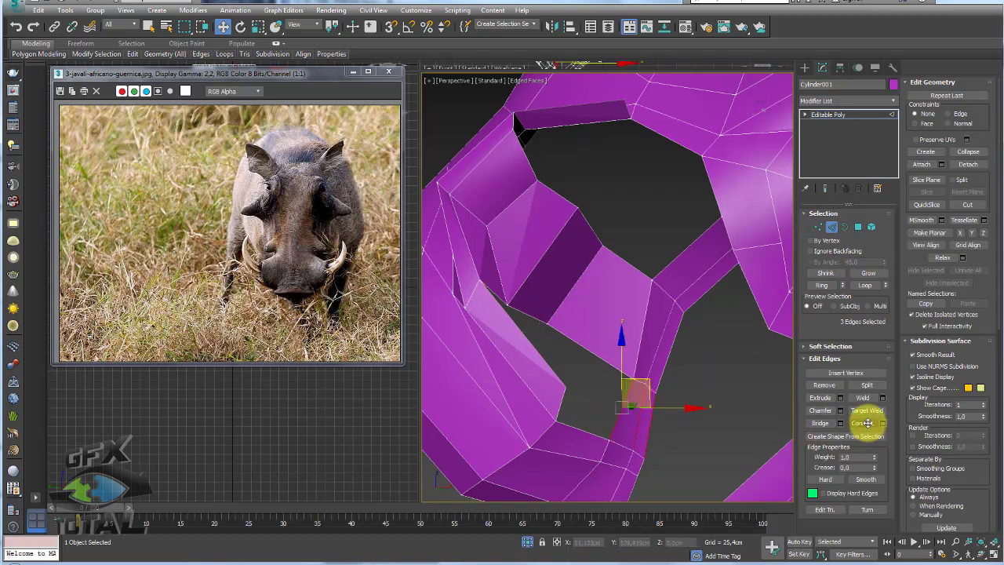
click(619, 414)
click(558, 403)
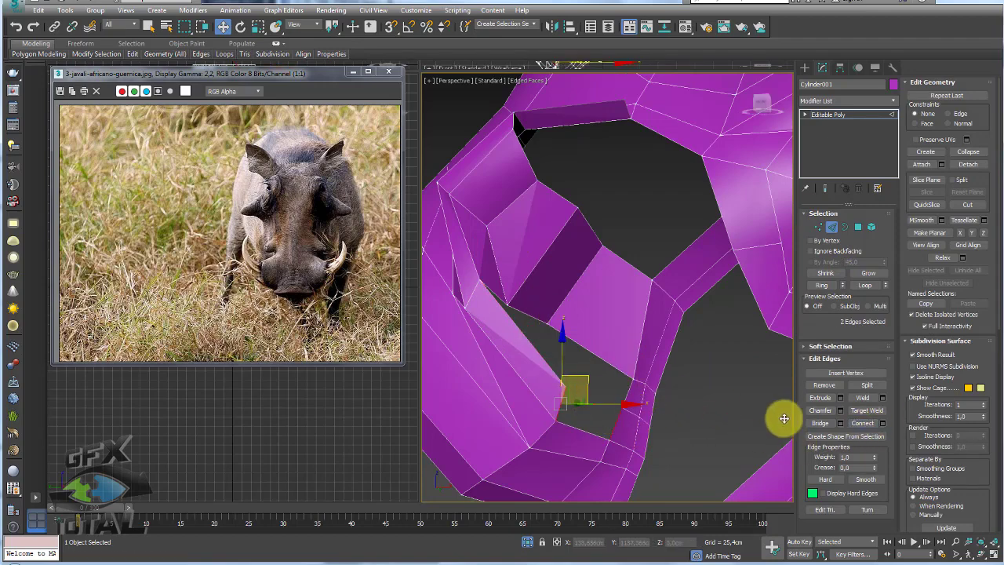
alt+middle_drag(769, 406, 635, 419)
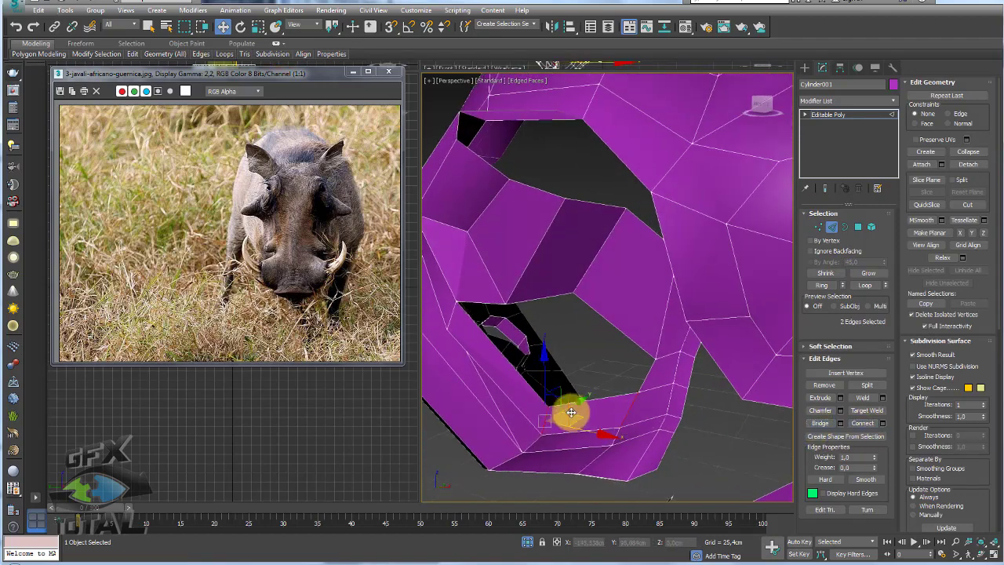
click(545, 419)
scroll(588, 419, up, 3)
scroll(568, 395, up, 3)
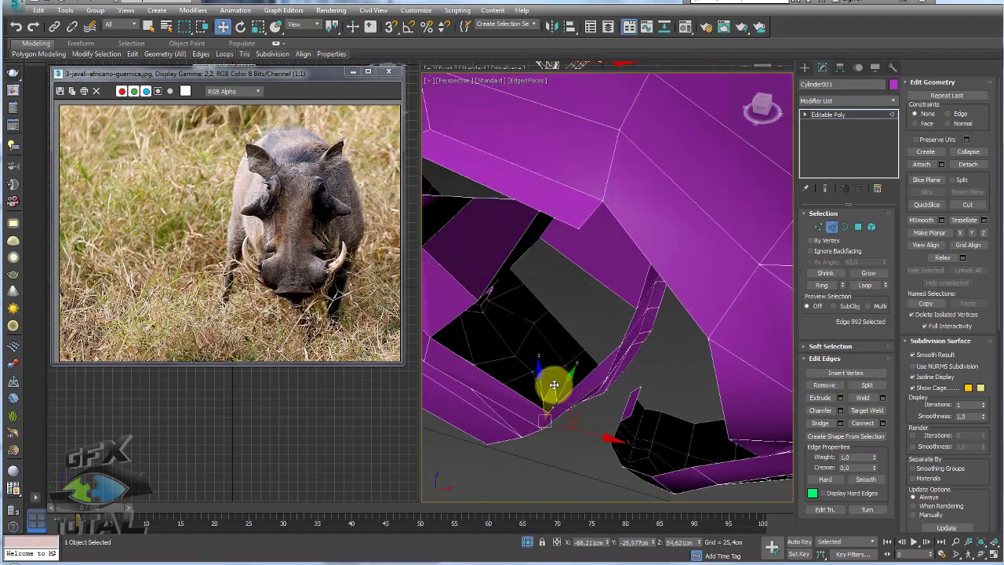
mouse_move(545, 385)
alt+middle_down()
mouse_move(639, 321)
mouse_move(674, 337)
mouse_move(672, 291)
mouse_move(601, 313)
mouse_move(621, 345)
alt+middle_up()
scroll(652, 314, up, 3)
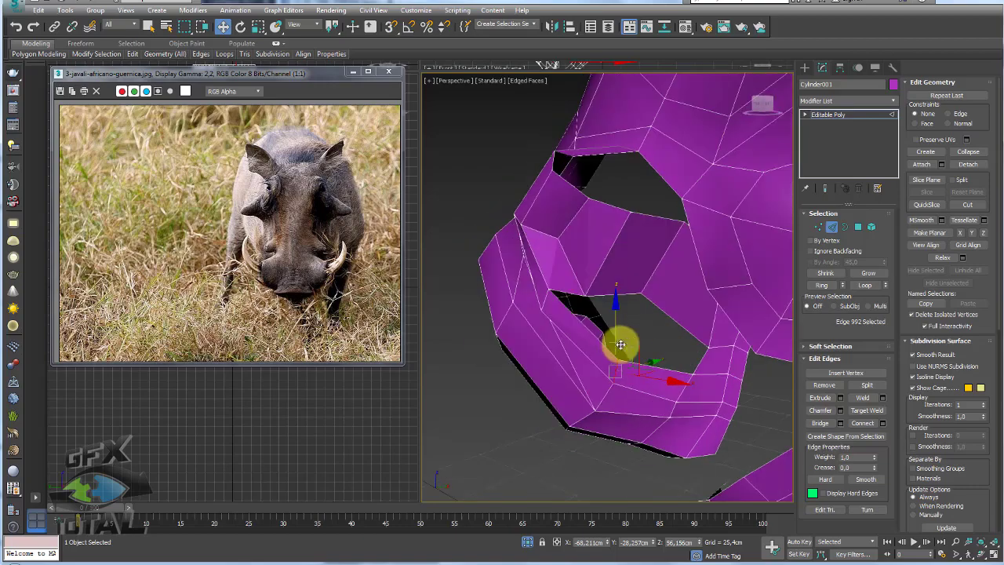
mouse_move(594, 303)
alt+middle_down()
mouse_move(666, 341)
mouse_move(679, 291)
mouse_move(762, 306)
mouse_move(756, 270)
mouse_move(733, 271)
mouse_move(759, 281)
alt+middle_up()
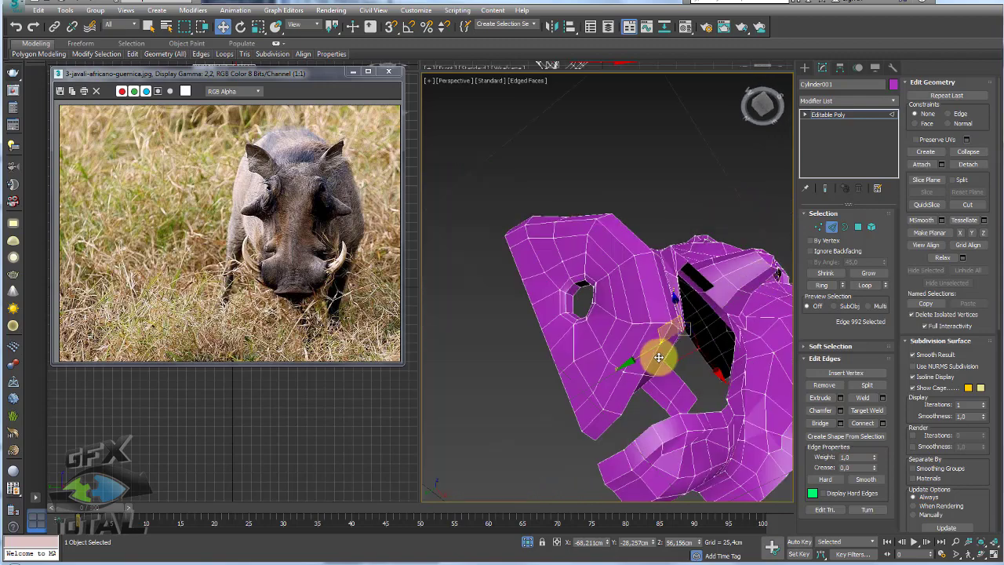
mouse_move(697, 383)
alt+middle_down()
mouse_move(690, 370)
mouse_move(635, 367)
mouse_move(604, 390)
mouse_move(638, 354)
mouse_move(725, 319)
mouse_move(708, 318)
mouse_move(709, 350)
alt+middle_up()
Select the snout's edge loop and deselect extras until eight edges remain
double_click(693, 372)
scroll(685, 350, up, 5)
scroll(646, 375, up, 2)
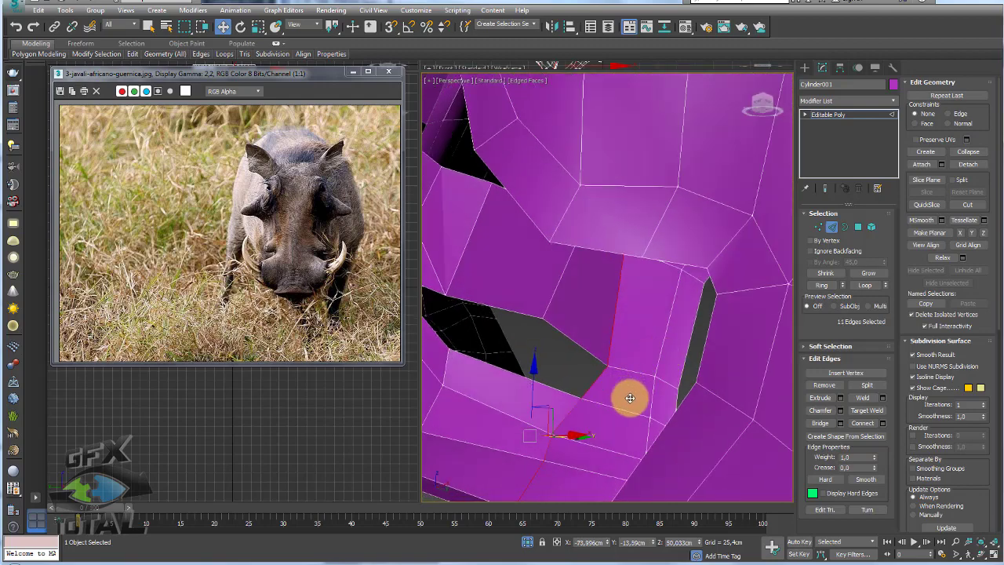
scroll(571, 359, down, 3)
mouse_move(572, 359)
alt+middle_down()
mouse_move(661, 364)
mouse_move(648, 348)
mouse_move(827, 280)
alt+middle_up()
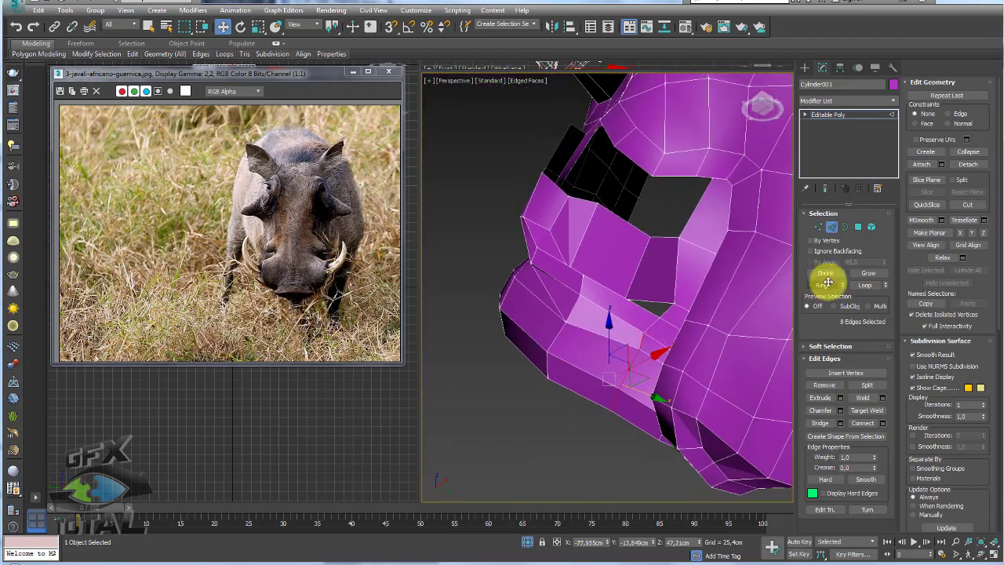
Chamfer the eight selected edges into double edges, then switch to Vertex mode
click(809, 407)
drag(633, 364, 634, 364)
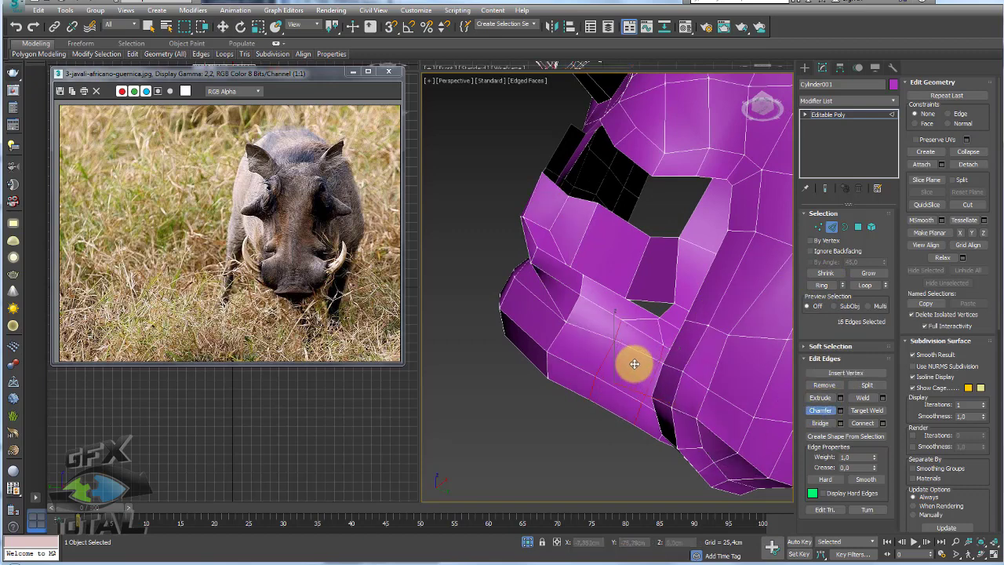
scroll(634, 364, up, 5)
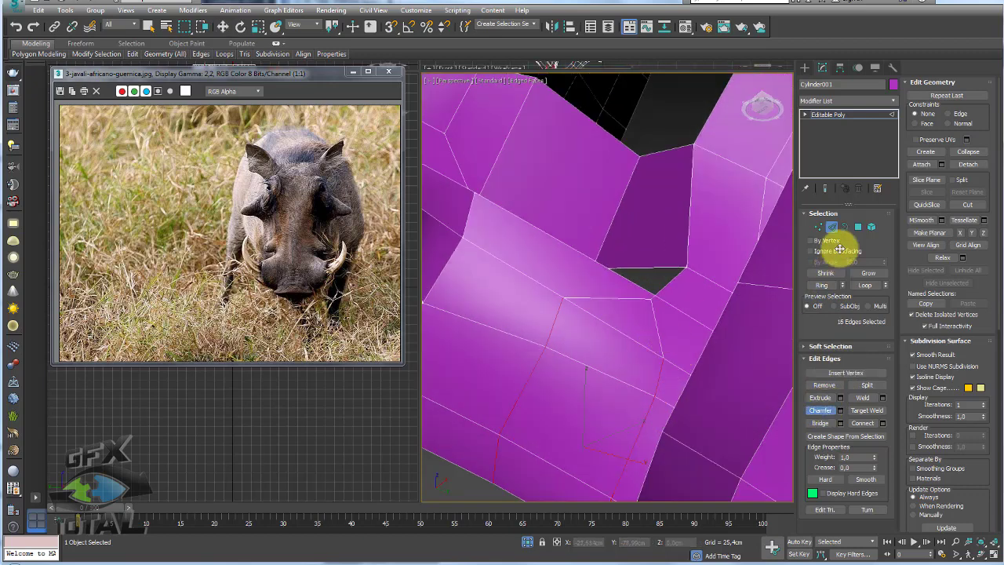
click(818, 227)
click(857, 398)
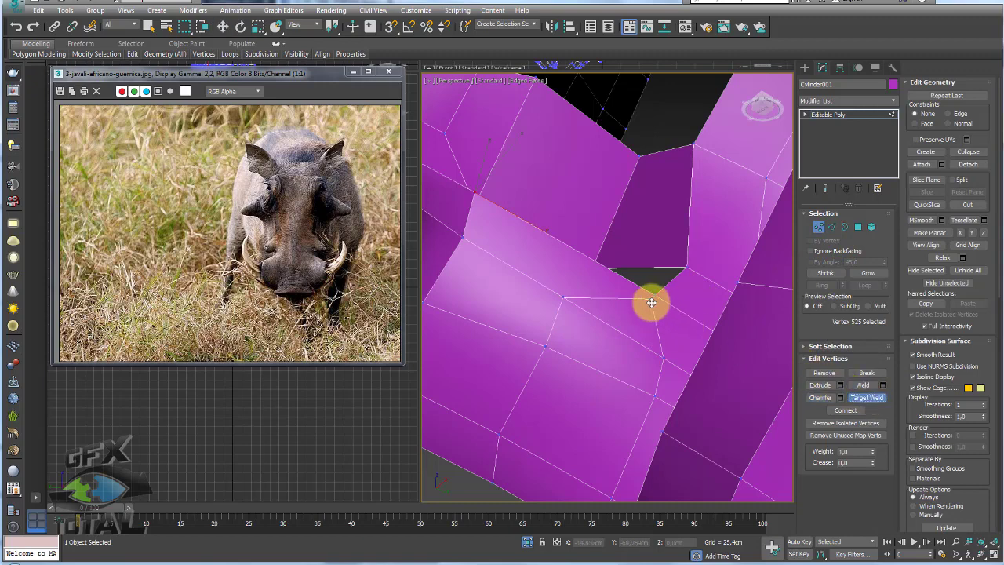
key(w)
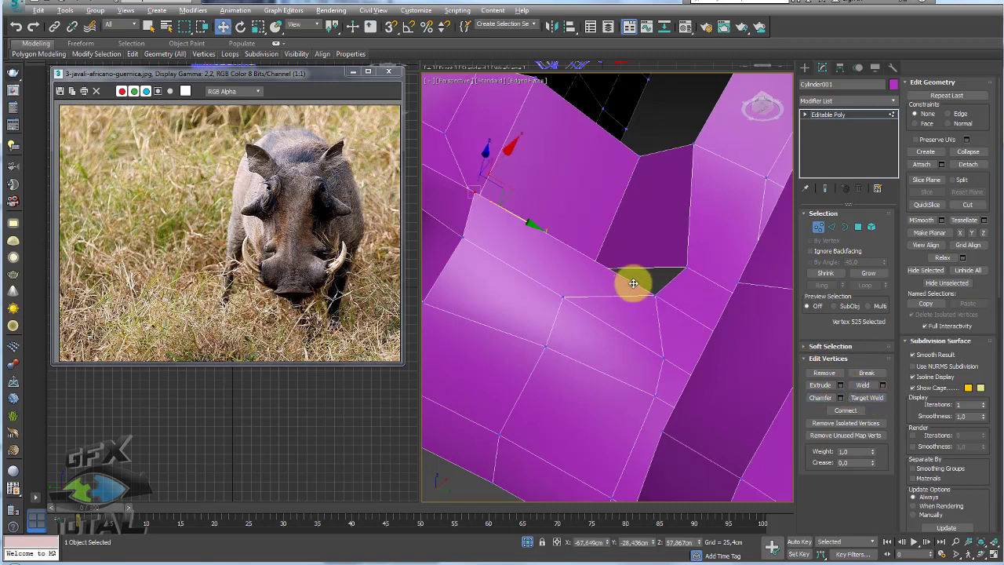
Cut a new edge across the face beside the mouth opening
key(alt+c)
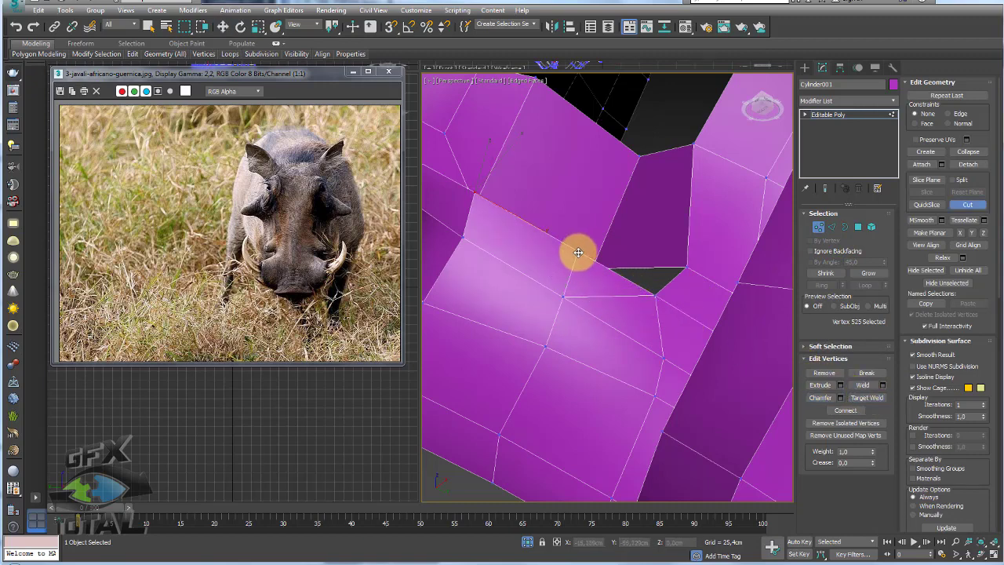
click(577, 252)
click(832, 226)
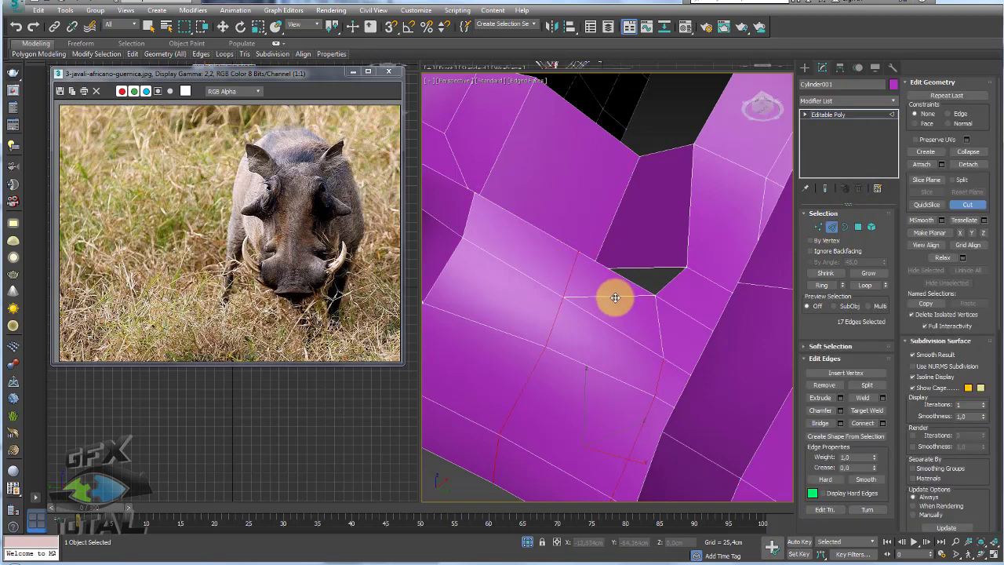
right_click(615, 297)
Select the rim edges of the mouth cavity wall above the opening
click(825, 384)
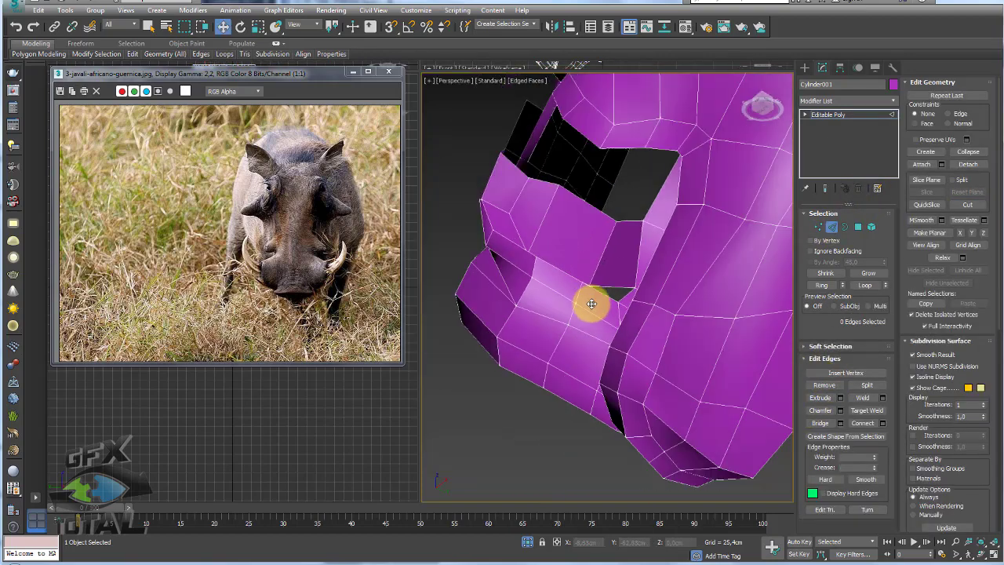
mouse_move(592, 304)
alt+middle_down()
mouse_move(621, 320)
mouse_move(551, 281)
alt+middle_up()
scroll(596, 348, up, 2)
scroll(597, 347, up, 2)
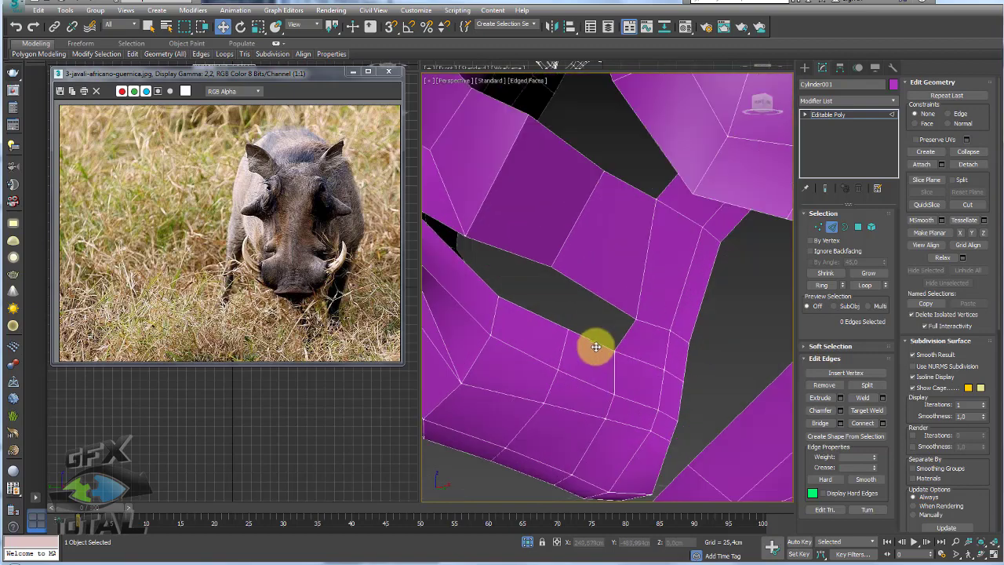
scroll(576, 327, down, 3)
scroll(561, 337, down, 2)
mouse_move(554, 348)
alt+middle_down()
mouse_move(565, 246)
mouse_move(617, 260)
mouse_move(533, 220)
mouse_move(610, 170)
mouse_move(597, 166)
mouse_move(556, 202)
mouse_move(583, 227)
mouse_move(573, 210)
alt+middle_up()
scroll(521, 217, up, 2)
click(572, 170)
click(565, 161)
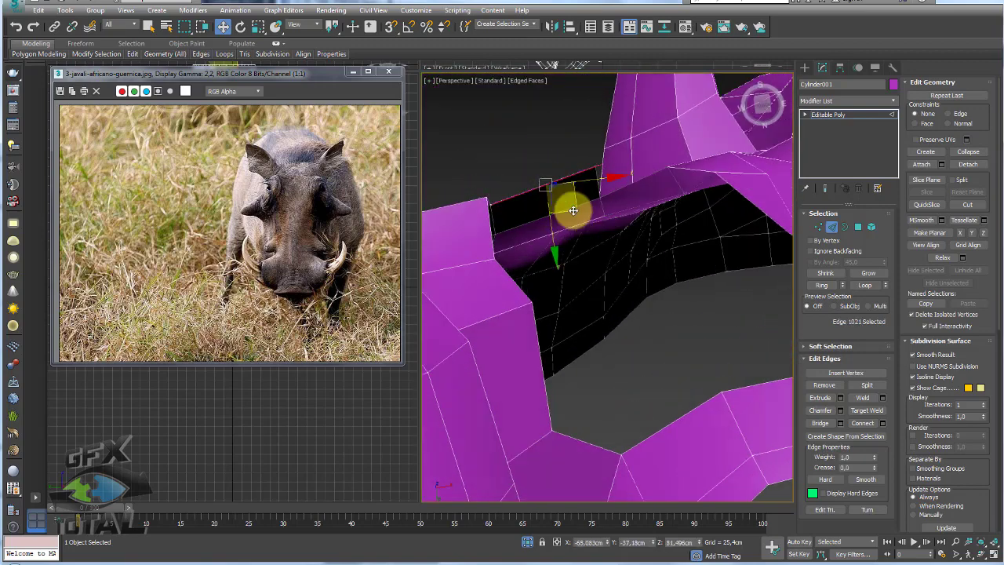
Target-weld the loose cavity-wall edge onto its neighbouring edge
click(568, 264)
mouse_move(567, 265)
alt+middle_down()
mouse_move(610, 366)
mouse_move(605, 399)
mouse_move(630, 340)
mouse_move(698, 295)
alt+middle_up()
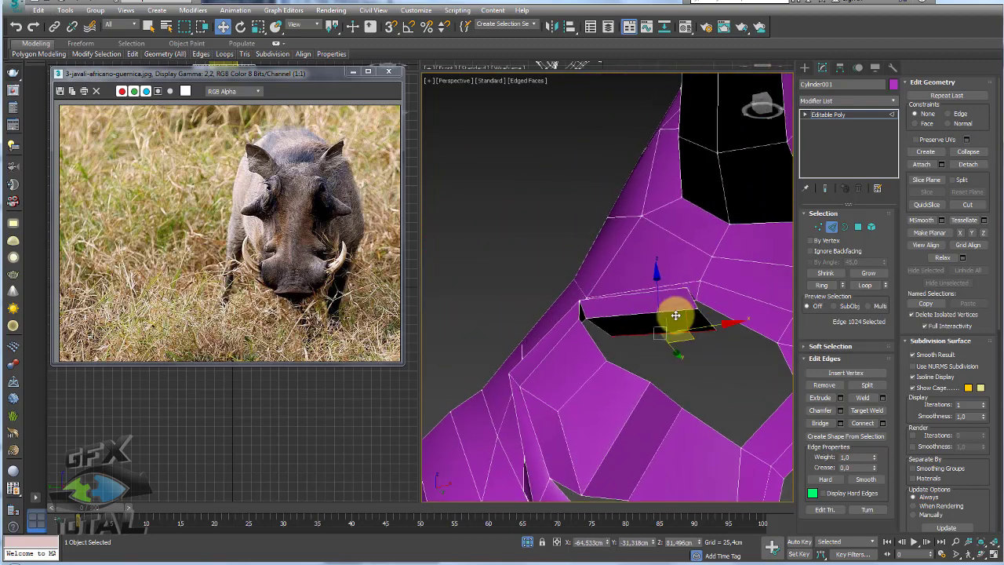
click(867, 410)
click(603, 342)
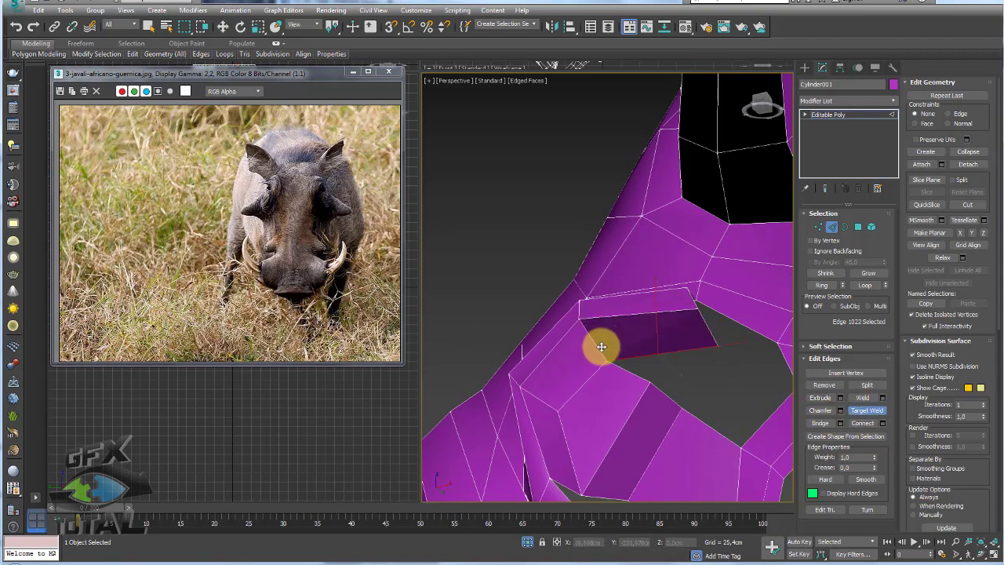
mouse_move(602, 347)
alt+middle_down()
mouse_move(634, 359)
mouse_move(570, 314)
mouse_move(659, 297)
mouse_move(685, 276)
mouse_move(655, 287)
mouse_move(643, 244)
mouse_move(637, 247)
alt+middle_up()
click(664, 292)
key(w)
Select the next wall edge and inspect the reshaped slot-like mouth opening
click(628, 250)
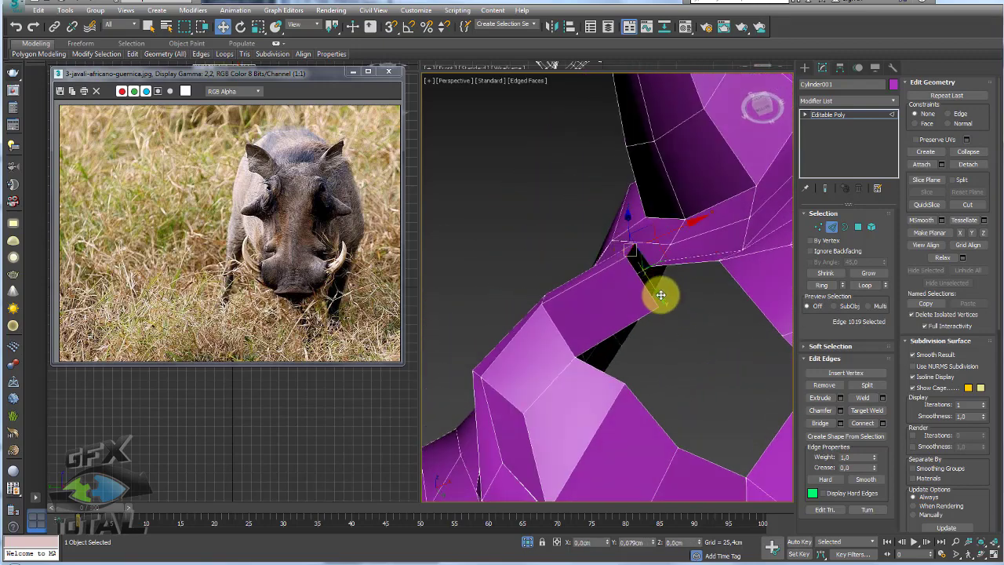
mouse_move(667, 298)
alt+middle_down()
mouse_move(667, 264)
mouse_move(653, 318)
mouse_move(664, 284)
alt+middle_up()
scroll(664, 285, down, 3)
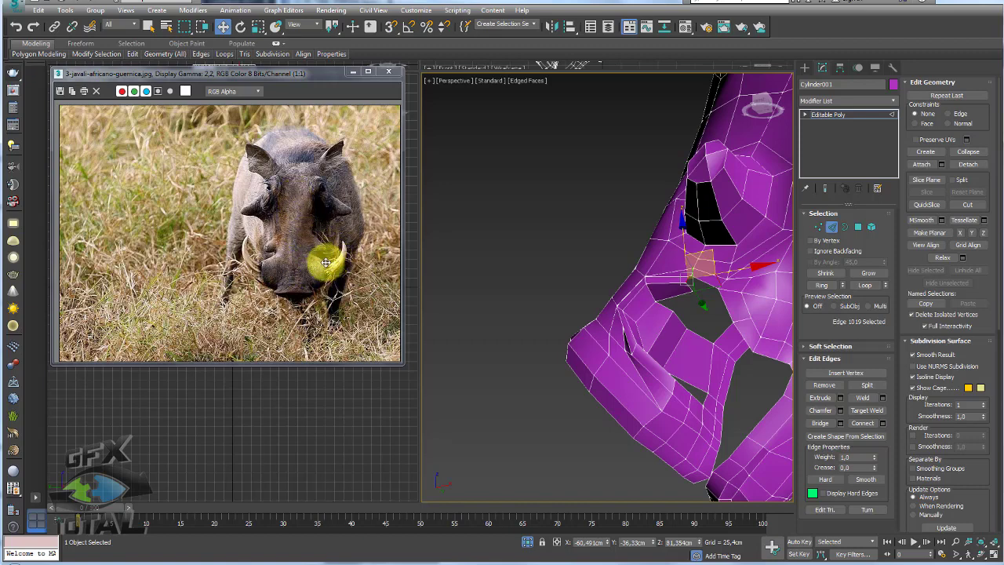
click(342, 243)
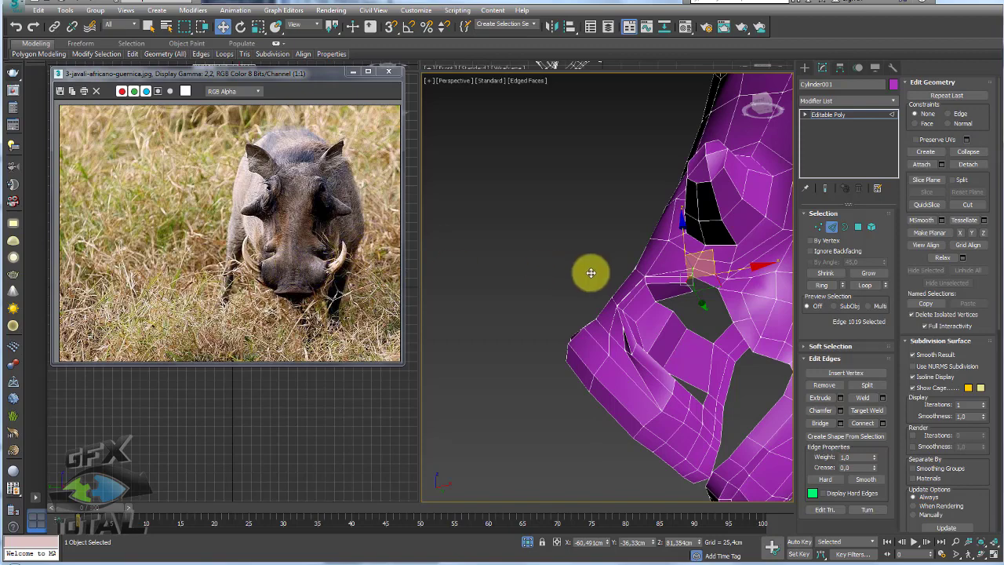
Select two inner mouth-wall edges and rotate them so the wall flap aligns
alt+middle_drag(633, 288, 632, 292)
scroll(633, 293, up, 3)
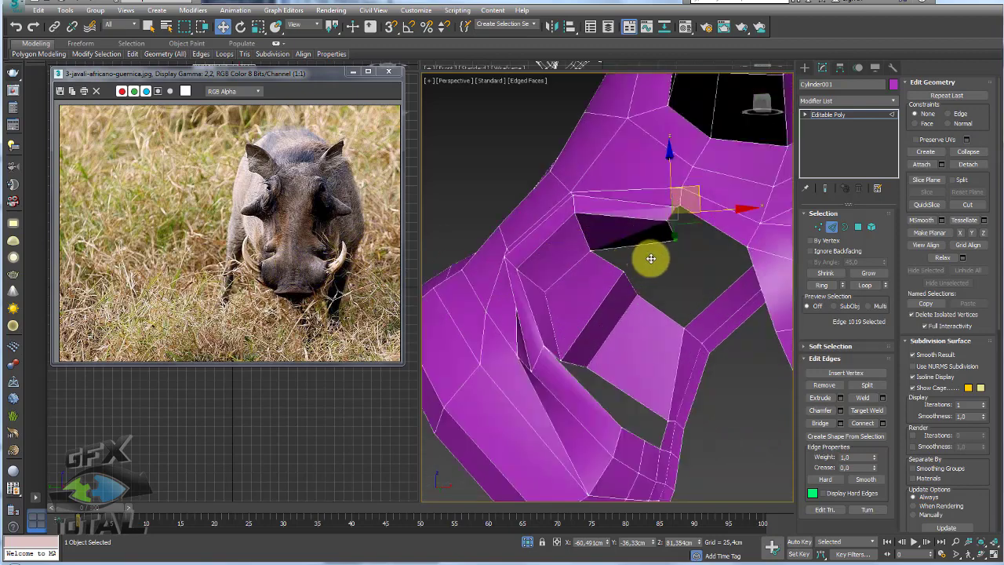
scroll(651, 258, down, 3)
scroll(701, 260, up, 2)
scroll(635, 278, up, 2)
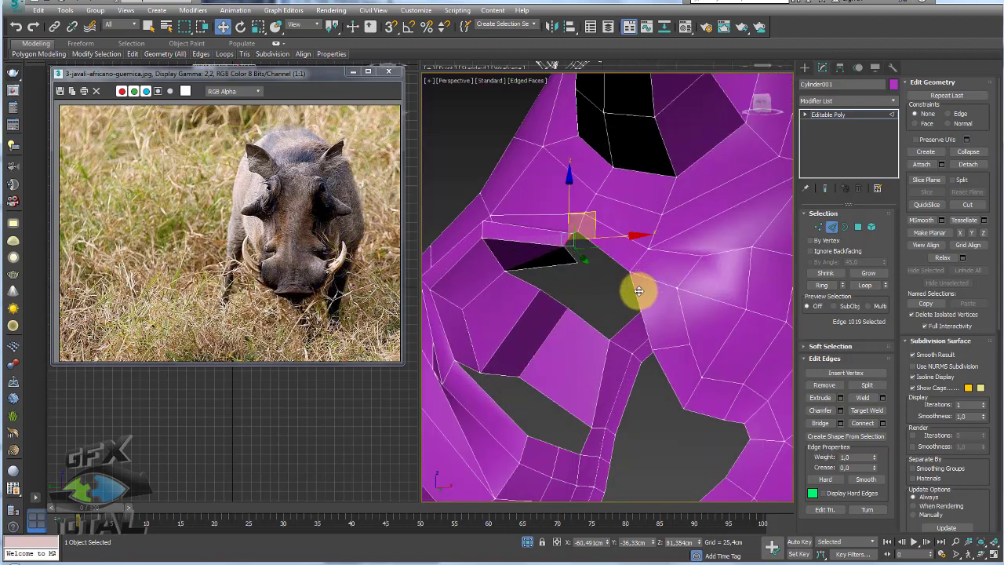
click(638, 291)
ctrl+click(621, 265)
mouse_move(634, 272)
alt+middle_down()
mouse_move(617, 315)
mouse_move(643, 253)
mouse_move(668, 249)
mouse_move(607, 293)
alt+middle_up()
key(e)
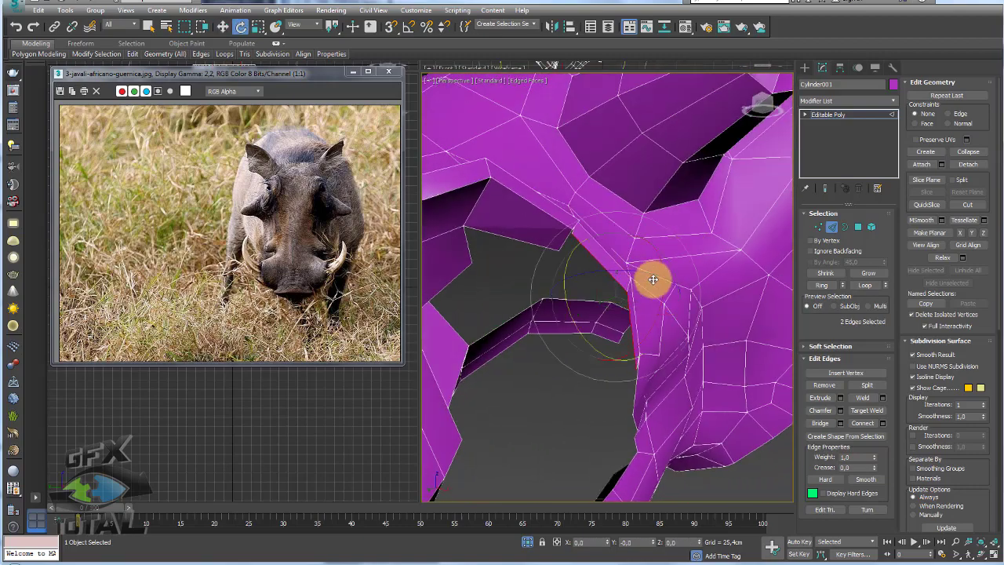
mouse_move(672, 273)
mouse_down()
mouse_move(663, 269)
mouse_move(668, 278)
mouse_up()
alt+middle_drag(667, 278, 633, 291)
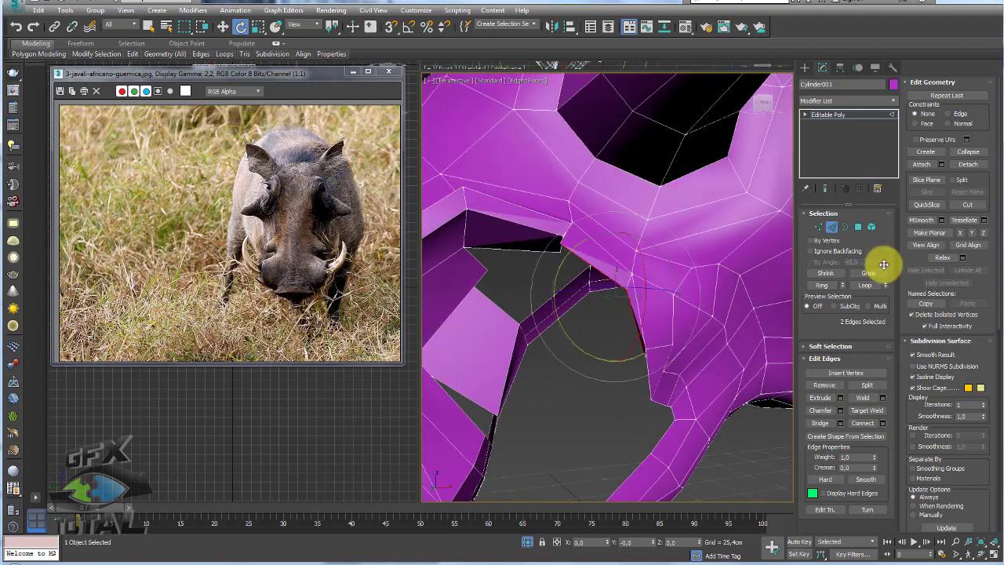
Enable Target Weld at Vertex level and zoom in on the inner jaw wall
click(823, 226)
click(867, 398)
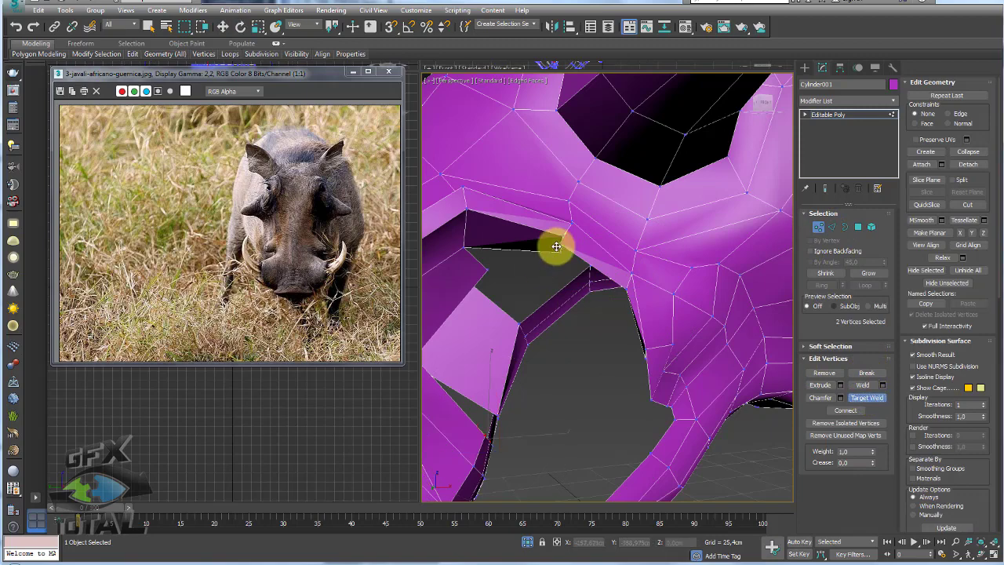
mouse_move(564, 241)
alt+middle_down()
mouse_move(610, 260)
mouse_move(601, 228)
mouse_move(589, 243)
mouse_move(652, 239)
alt+middle_up()
scroll(650, 236, up, 3)
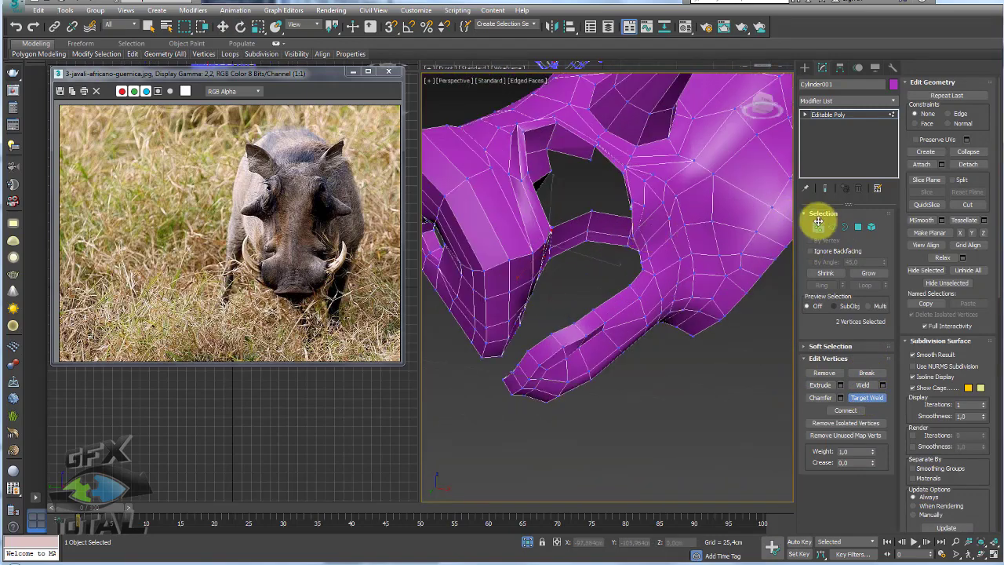
click(831, 227)
mouse_move(712, 233)
alt+middle_down()
mouse_move(655, 231)
mouse_move(641, 220)
alt+middle_up()
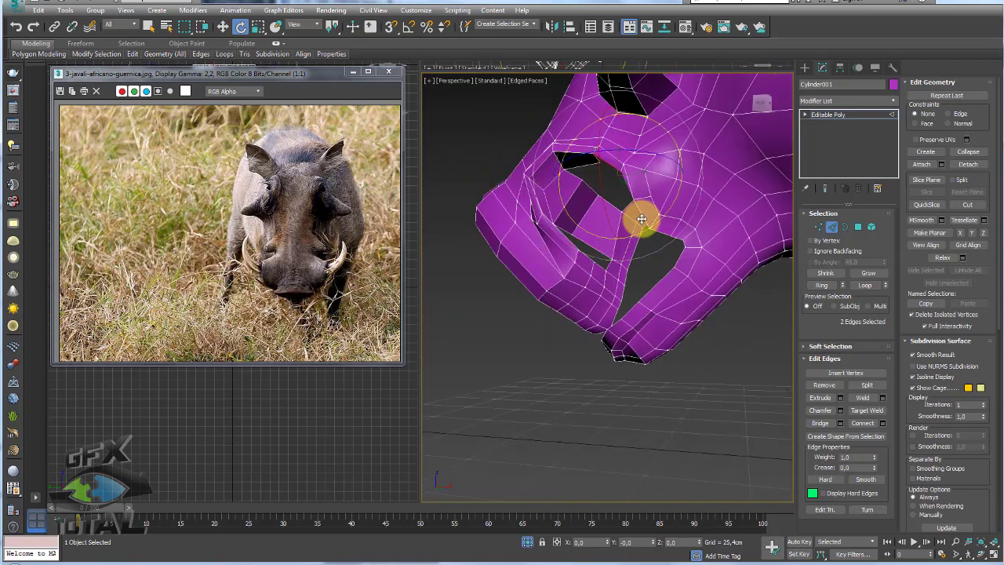
click(818, 227)
scroll(635, 204, up, 2)
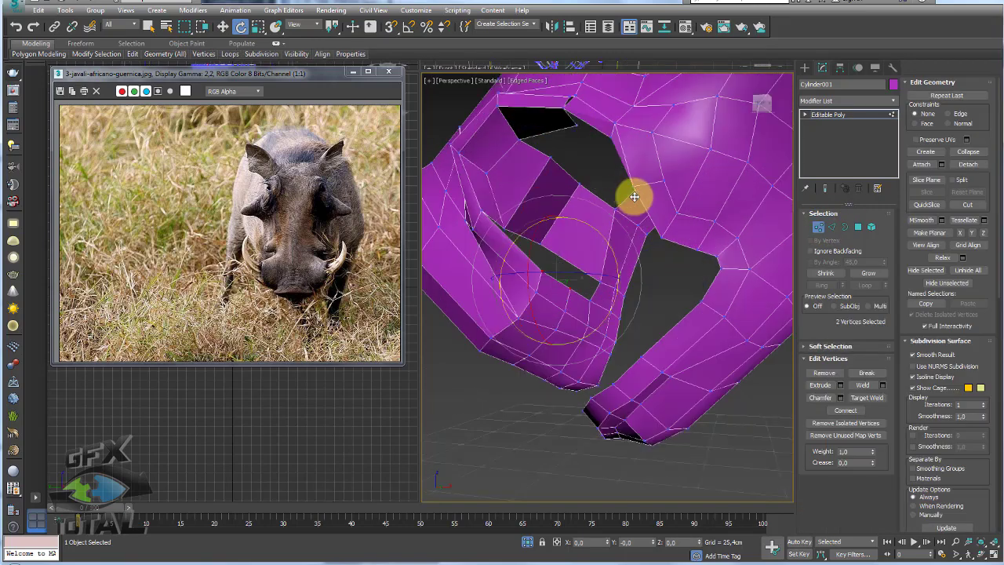
scroll(664, 211, up, 2)
scroll(664, 211, up, 2)
scroll(668, 222, up, 2)
Select a jaw-wall vertex with the Move tool (W) and inspect it from several angles
click(706, 227)
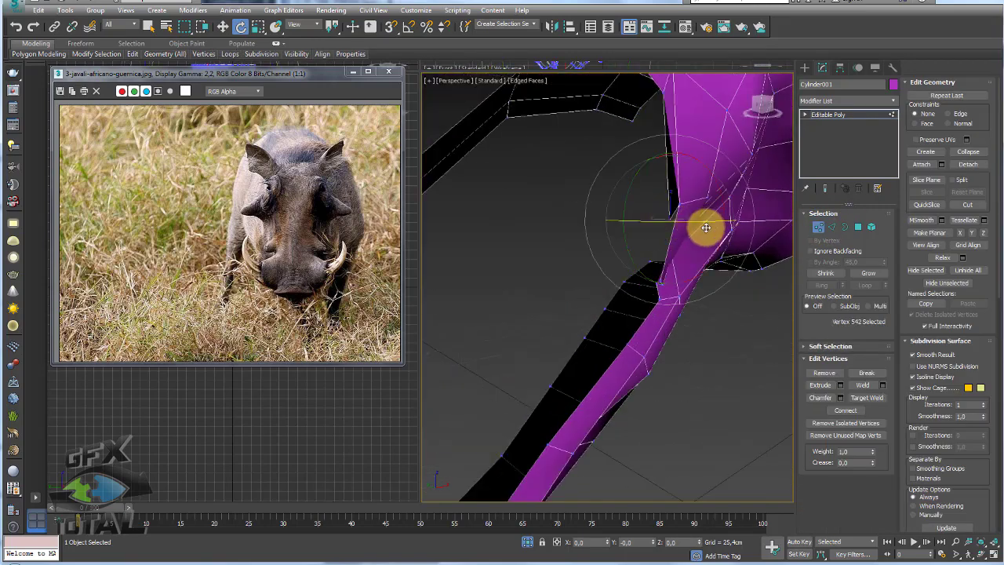
scroll(645, 224, down, 3)
key(w)
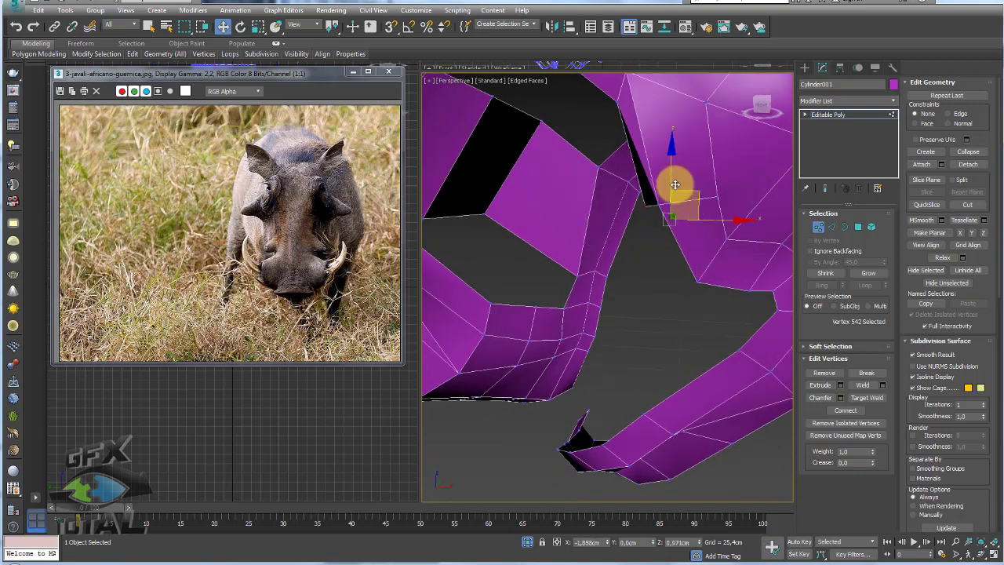
mouse_move(672, 190)
alt+middle_down()
mouse_move(725, 224)
mouse_move(614, 211)
alt+middle_up()
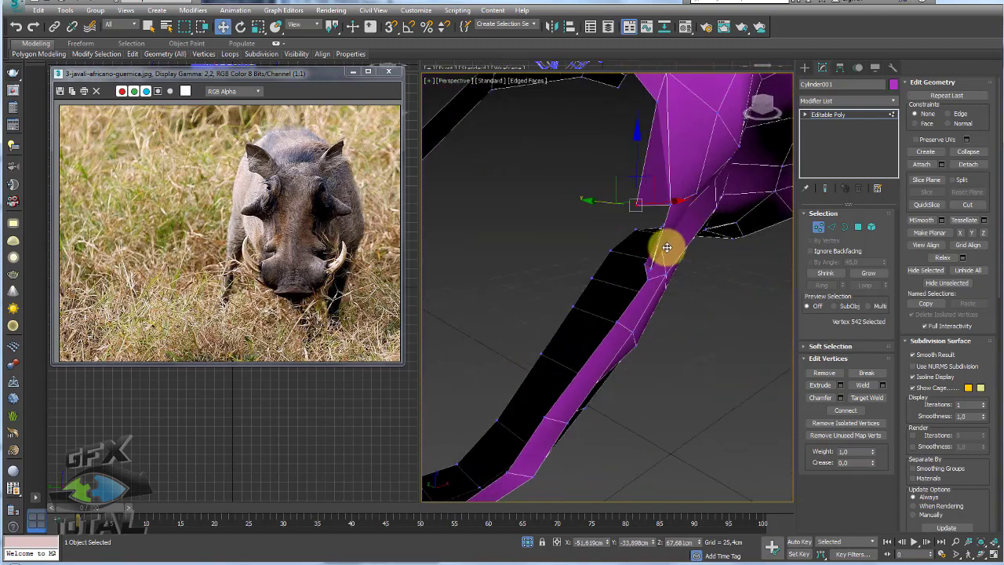
mouse_move(664, 246)
alt+middle_down()
mouse_move(662, 283)
mouse_move(632, 267)
mouse_move(621, 286)
alt+middle_up()
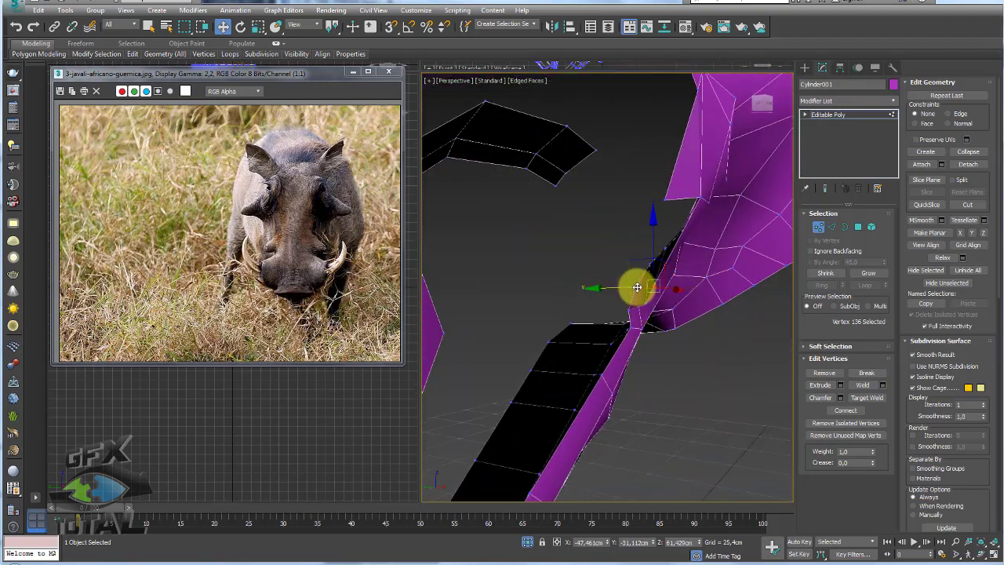
mouse_move(638, 287)
alt+middle_down()
mouse_move(619, 272)
mouse_move(656, 289)
mouse_move(602, 287)
mouse_move(673, 277)
mouse_move(641, 260)
alt+middle_up()
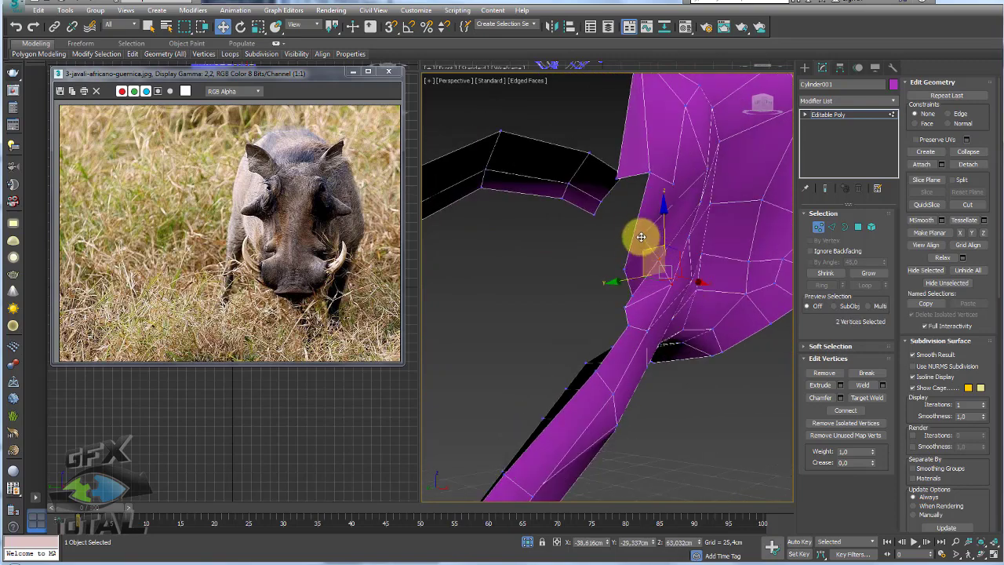
mouse_move(638, 213)
alt+middle_down()
mouse_move(656, 285)
mouse_move(646, 260)
alt+middle_up()
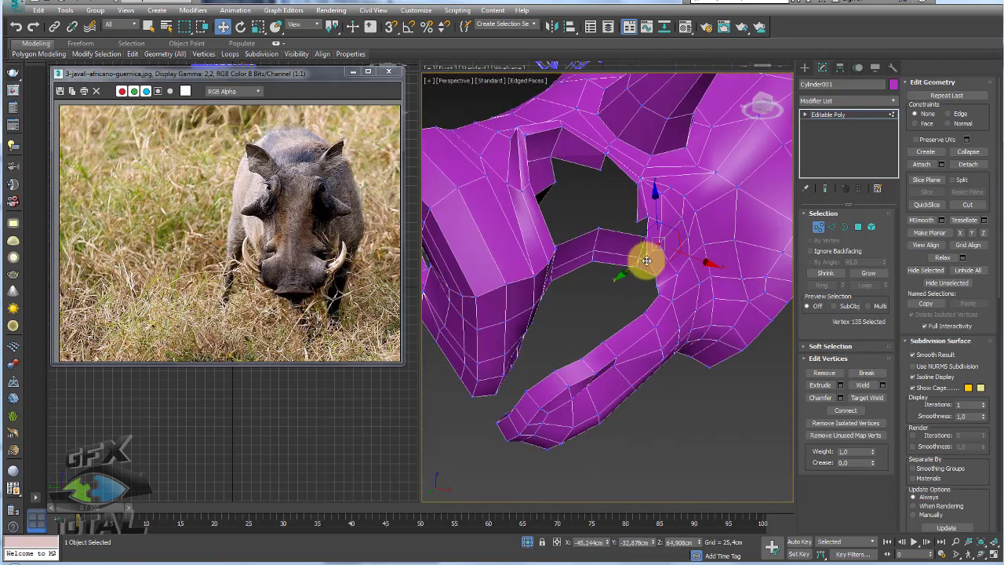
At Edge level, select three edges along the inner lower-jaw curve
click(832, 227)
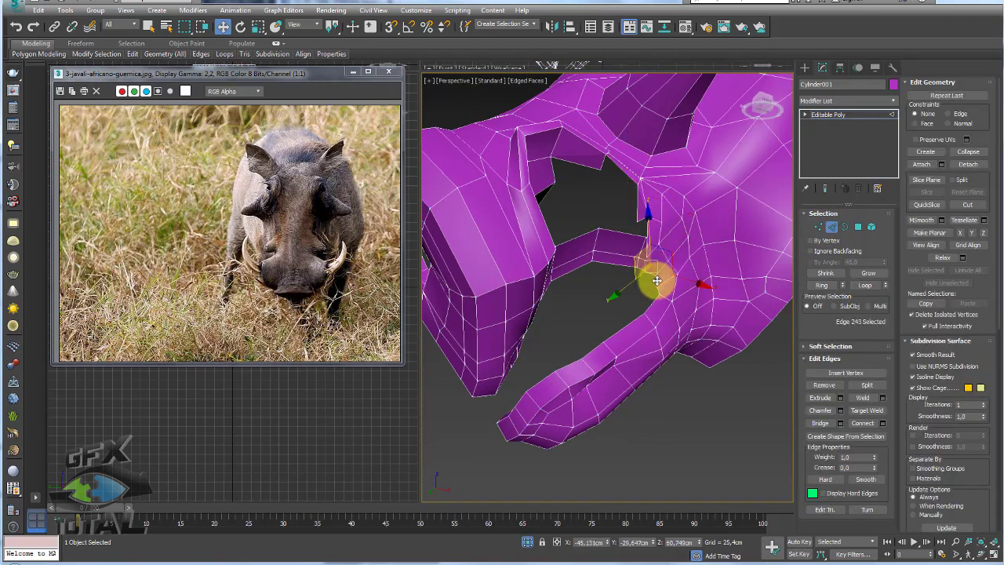
alt+middle_drag(660, 286, 658, 299)
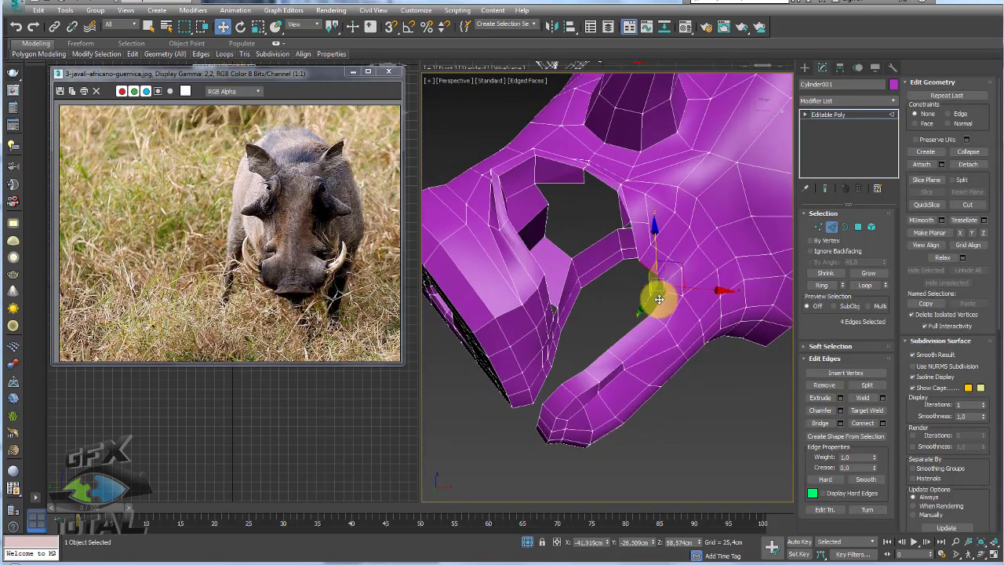
ctrl+click(599, 353)
ctrl+click(572, 377)
ctrl+click(560, 386)
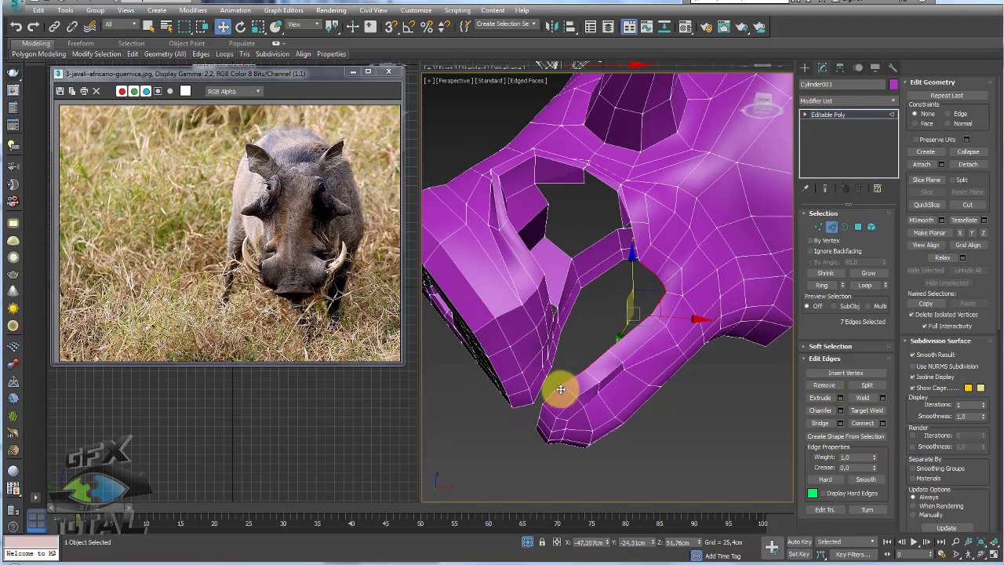
mouse_move(561, 385)
alt+middle_down()
mouse_move(615, 360)
mouse_move(668, 359)
mouse_move(595, 317)
mouse_move(634, 343)
mouse_move(705, 288)
mouse_move(653, 295)
mouse_move(661, 321)
alt+middle_up()
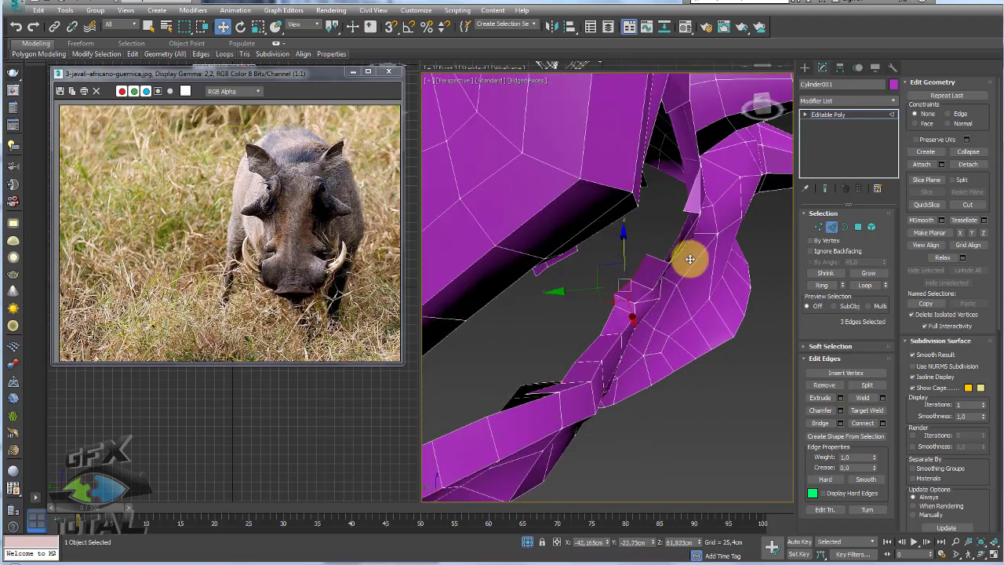
alt+middle_drag(688, 259, 658, 258)
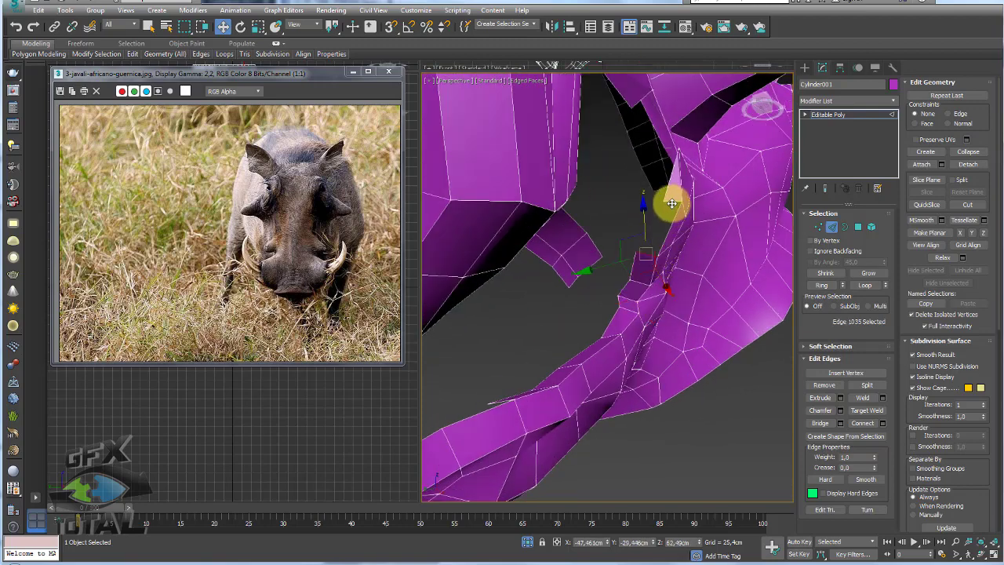
click(821, 410)
click(818, 227)
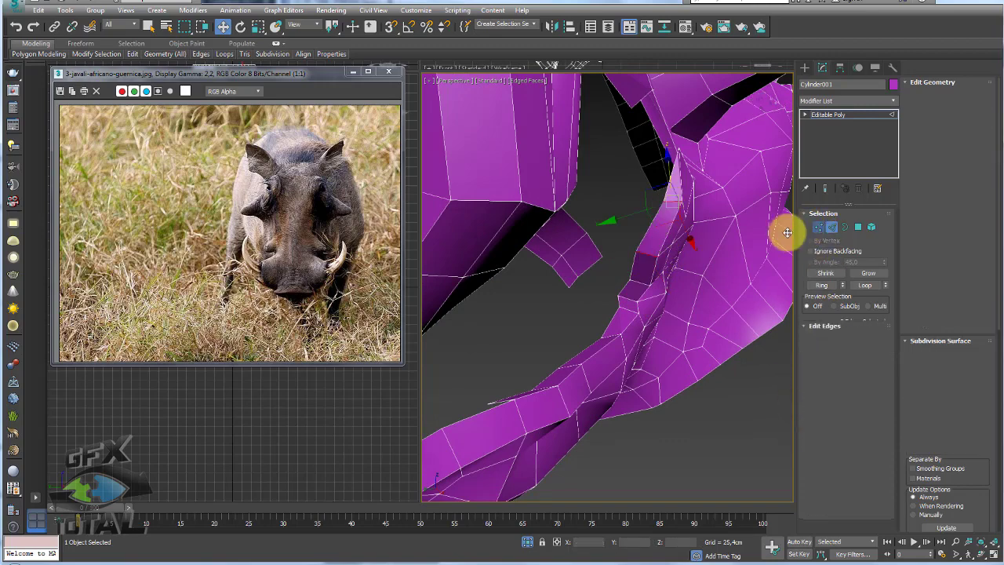
mouse_move(663, 201)
alt+middle_down()
mouse_move(614, 231)
mouse_move(678, 177)
alt+middle_up()
mouse_move(711, 189)
alt+middle_down()
mouse_move(677, 144)
mouse_move(654, 161)
alt+middle_up()
click(655, 162)
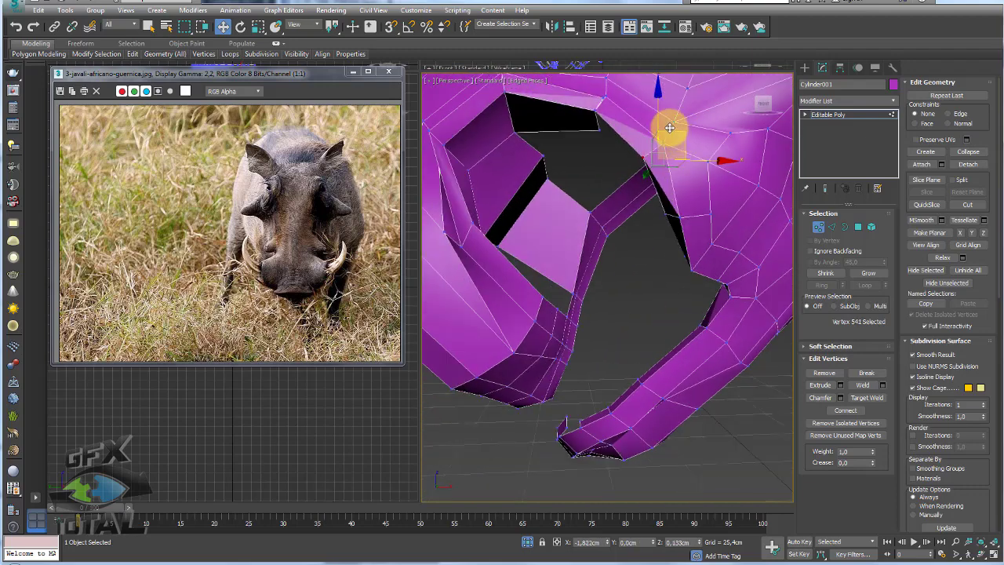
alt+middle_drag(668, 128, 713, 165)
click(843, 229)
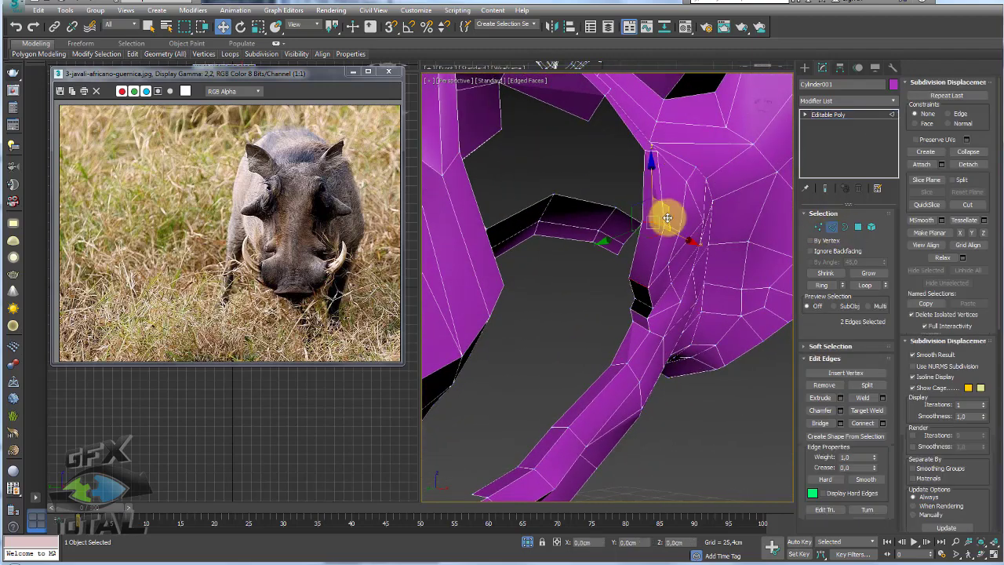
click(643, 245)
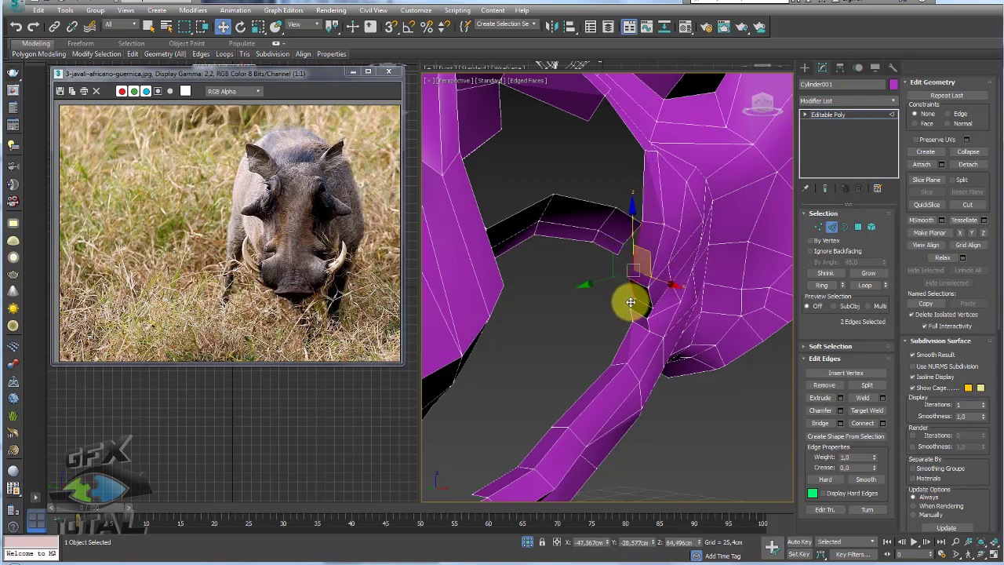
mouse_move(630, 302)
alt+middle_down()
mouse_move(650, 280)
mouse_move(601, 278)
mouse_move(657, 275)
mouse_move(628, 309)
mouse_move(630, 255)
mouse_move(657, 246)
mouse_move(664, 267)
alt+middle_up()
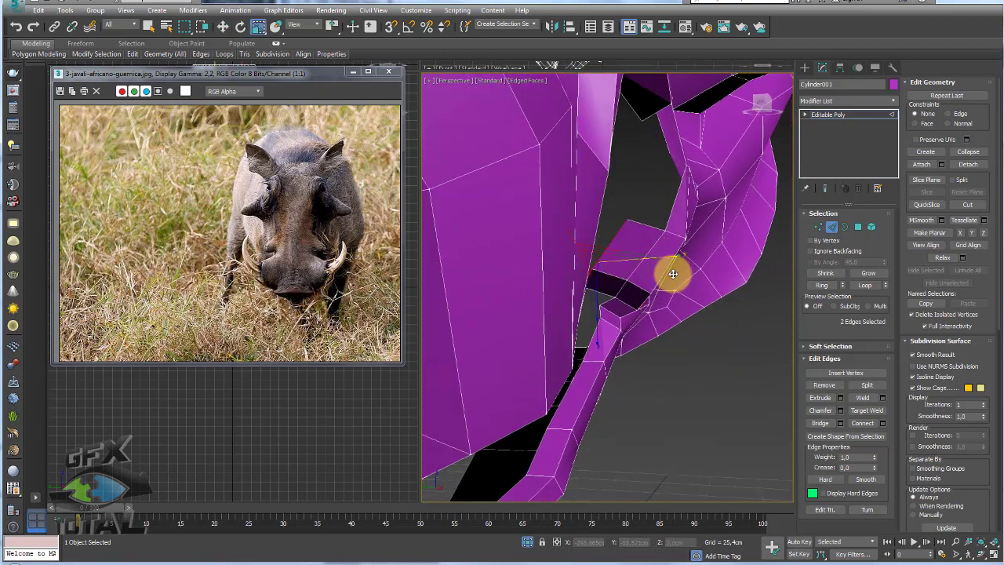
Extrude a cavity-wall edge and bridge it across the gap with a new face
key(w)
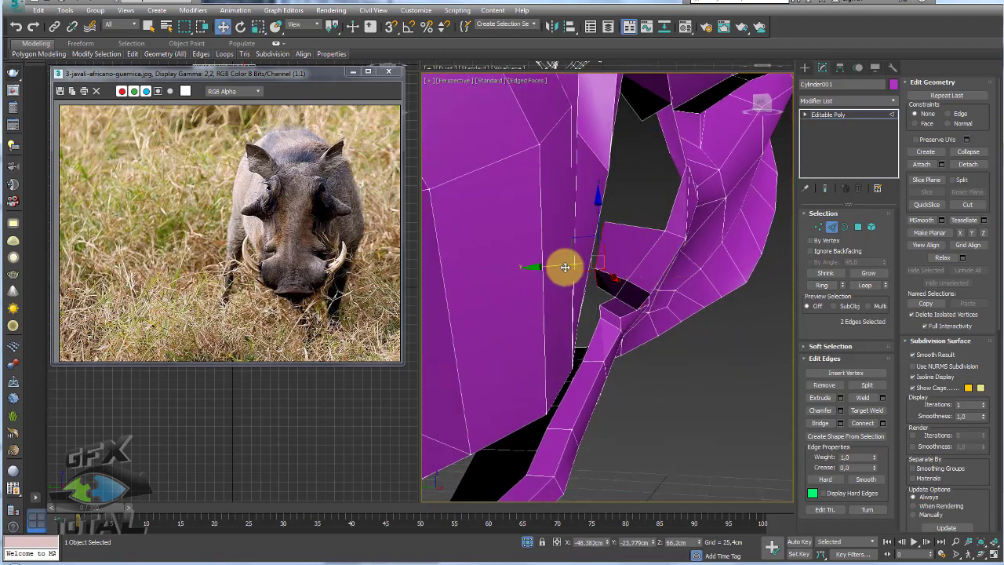
click(612, 243)
mouse_move(644, 228)
alt+middle_down()
mouse_move(666, 207)
mouse_move(646, 168)
mouse_move(655, 207)
alt+middle_up()
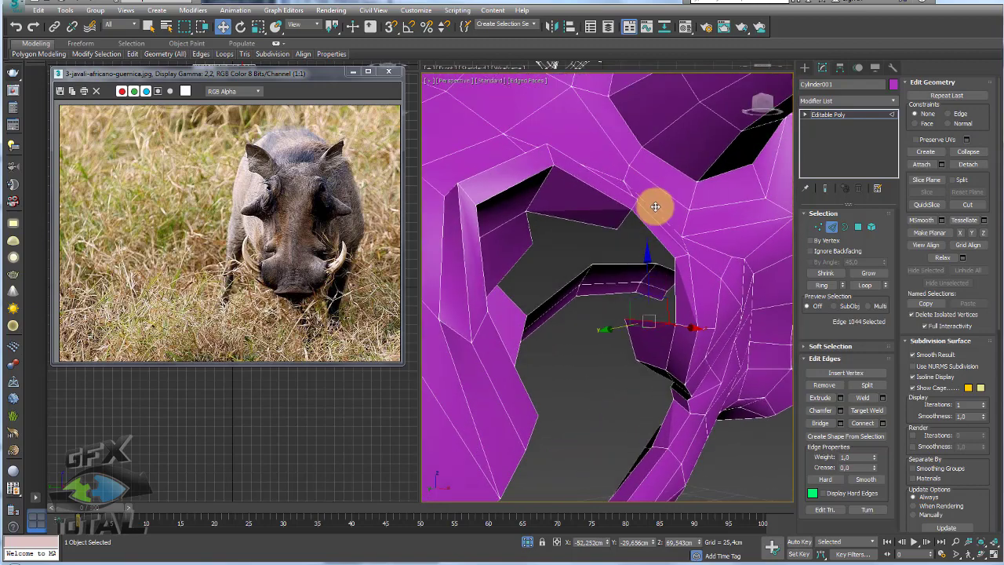
click(819, 416)
drag(651, 318, 662, 280)
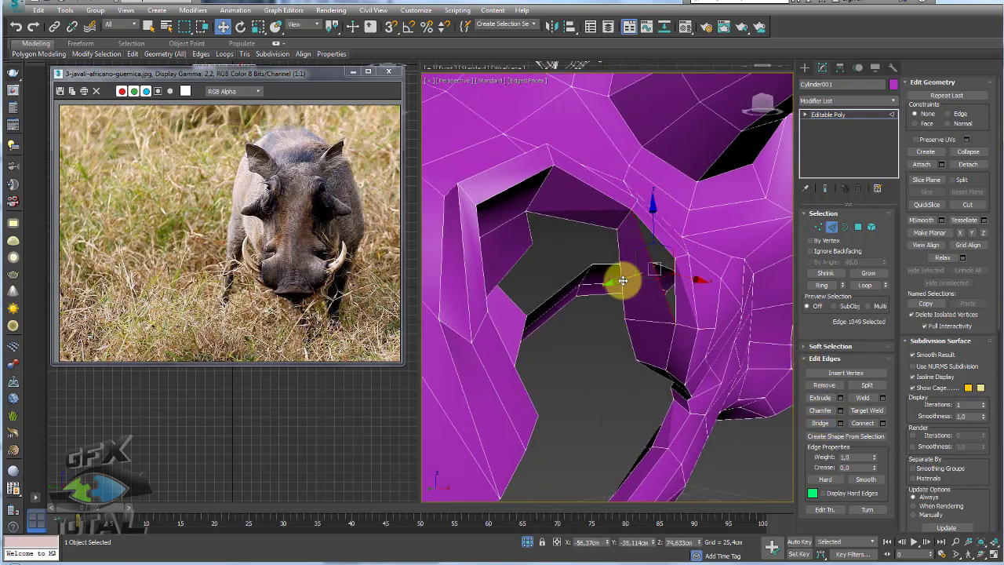
click(850, 423)
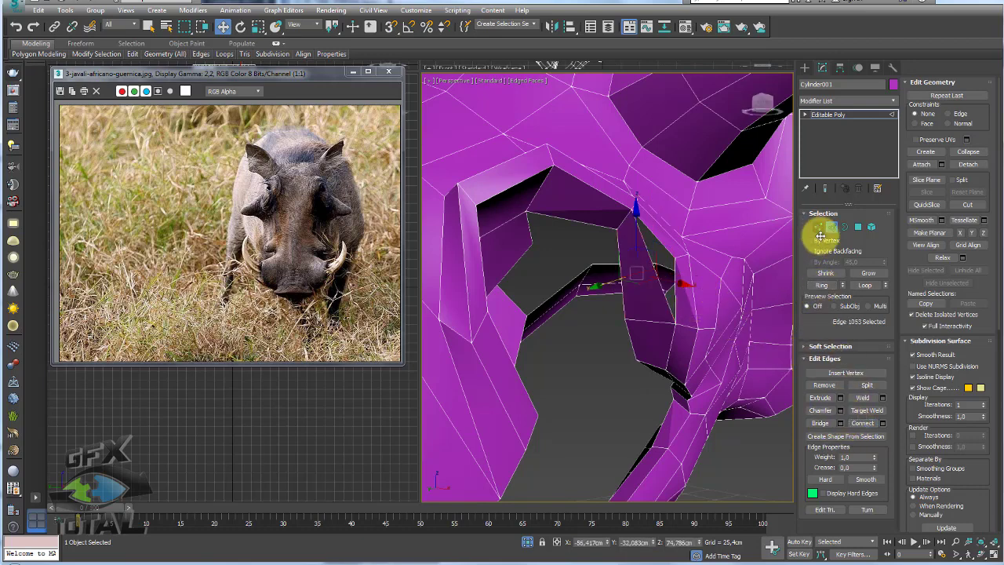
With Target Weld on, select the gap-corner vertices, then pick a lower-jaw opening edge
click(866, 413)
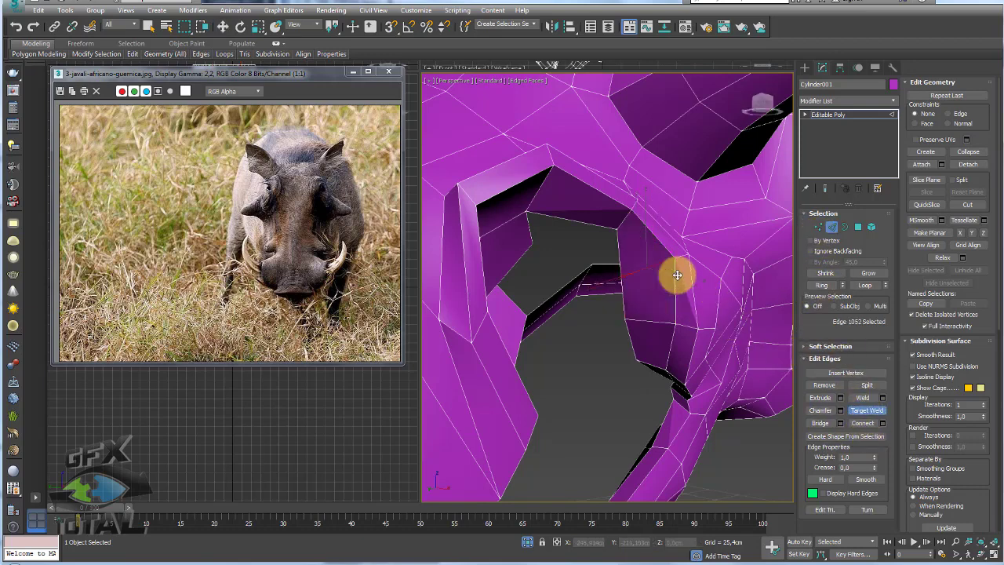
click(818, 226)
click(619, 275)
mouse_move(621, 276)
alt+middle_down()
mouse_move(644, 297)
mouse_move(636, 253)
alt+middle_up()
click(644, 318)
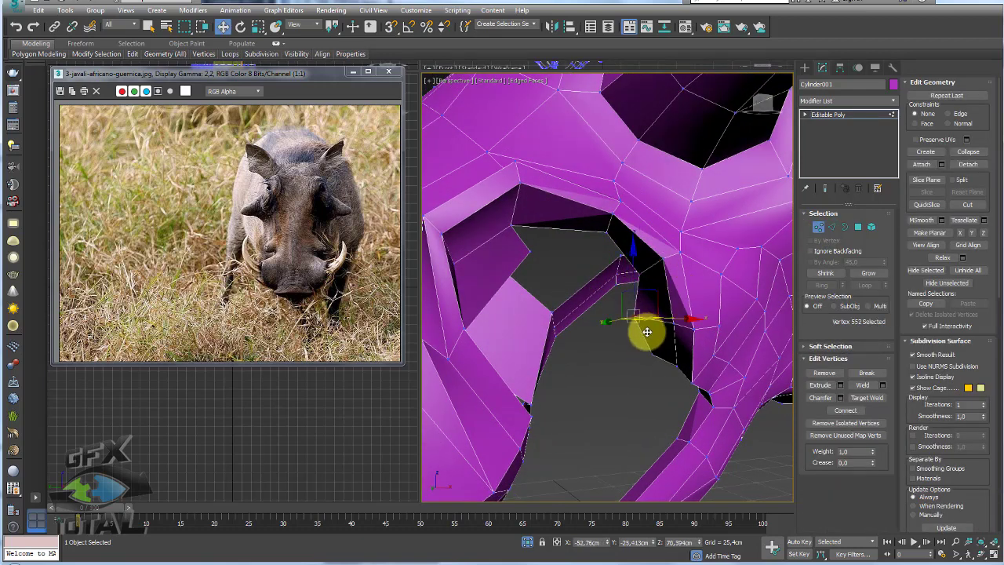
ctrl+click(650, 350)
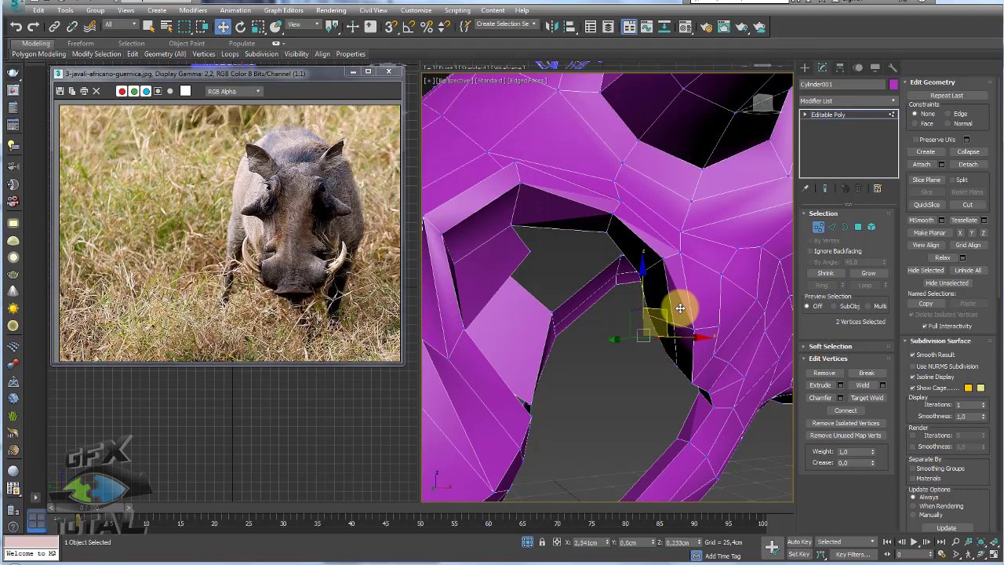
mouse_move(680, 308)
alt+middle_down()
mouse_move(640, 341)
mouse_move(609, 316)
mouse_move(758, 259)
alt+middle_up()
click(831, 227)
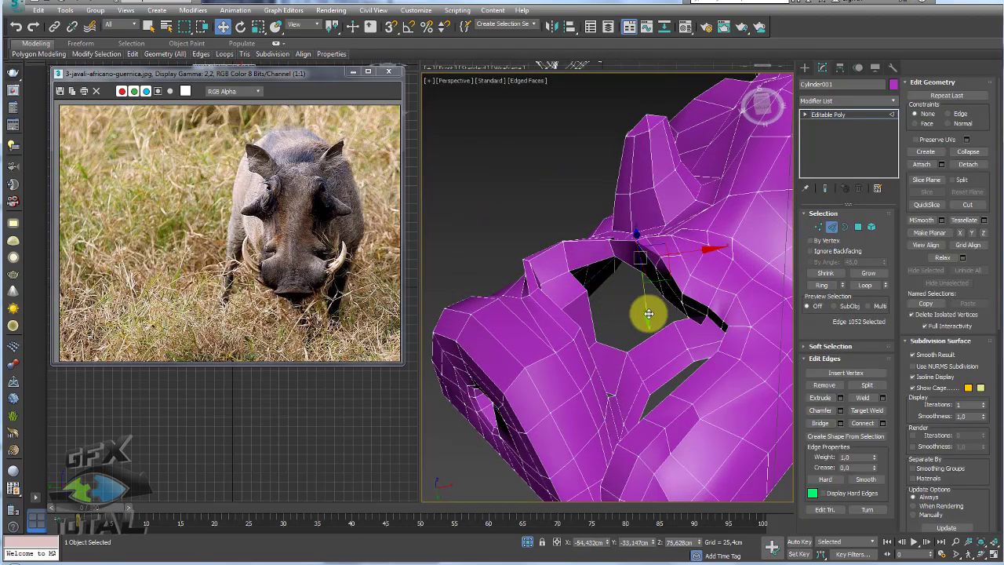
click(657, 359)
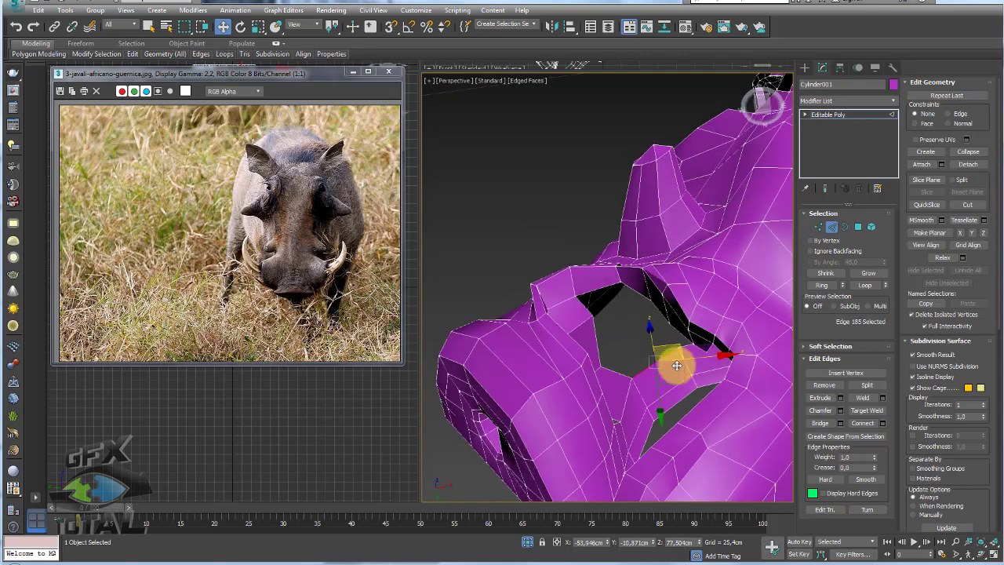
Bridge the first jaw gap between two opposite open edges
scroll(677, 365, up, 2)
scroll(650, 385, up, 5)
scroll(622, 426, up, 2)
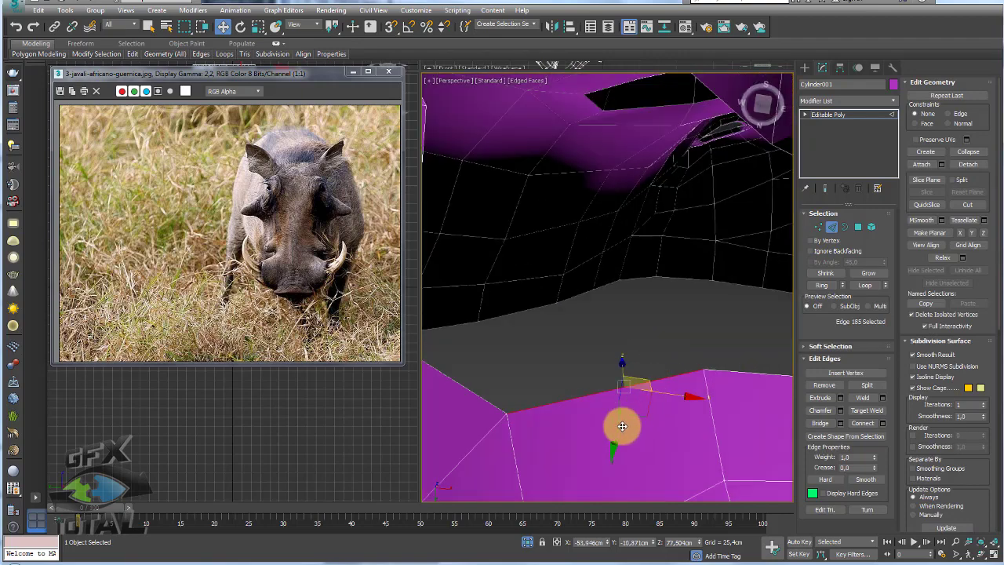
scroll(621, 404, down, 1)
scroll(611, 352, down, 2)
scroll(581, 326, down, 3)
click(552, 330)
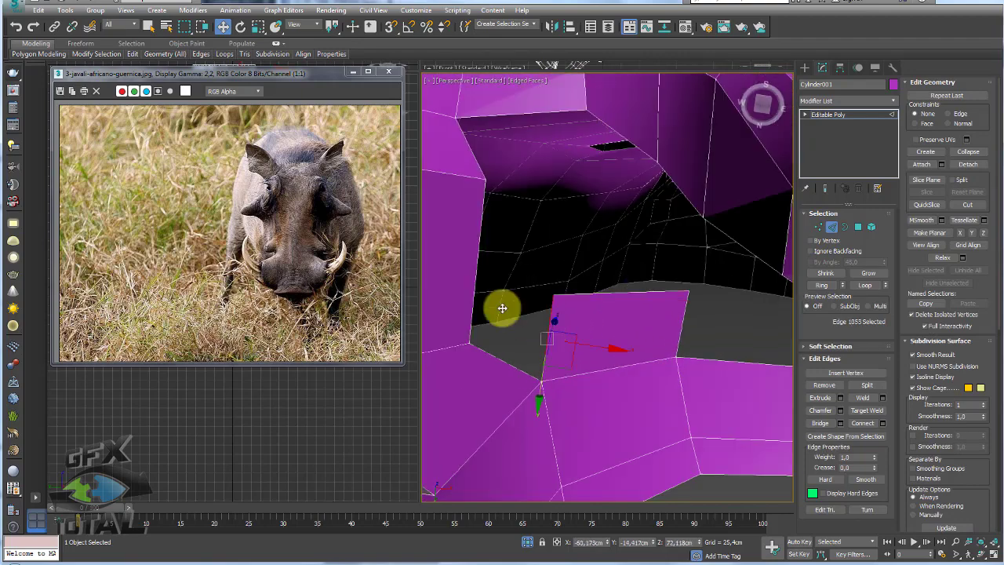
ctrl+click(474, 296)
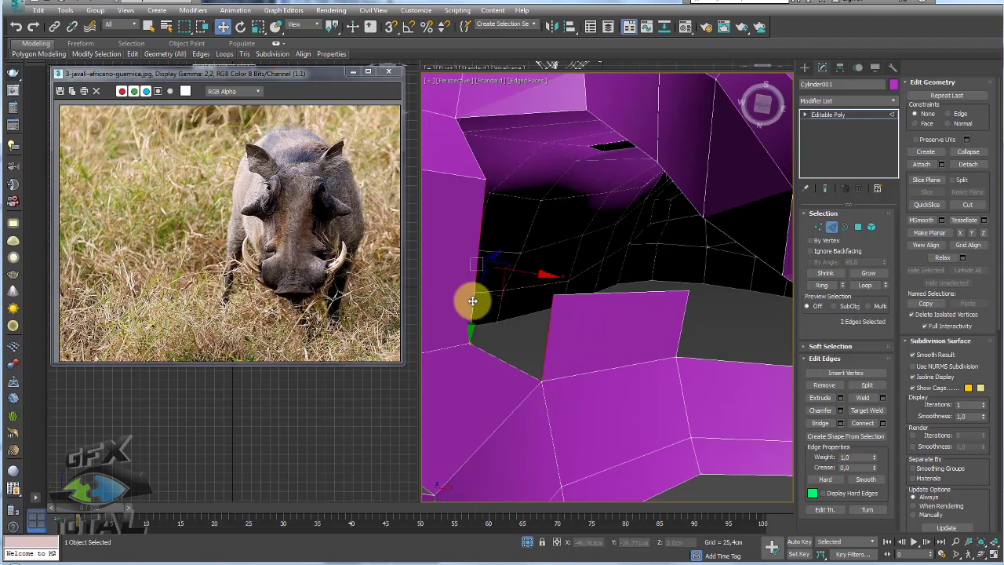
click(819, 422)
mouse_move(609, 327)
alt+middle_down()
mouse_move(579, 275)
mouse_move(557, 278)
mouse_move(600, 330)
alt+middle_up()
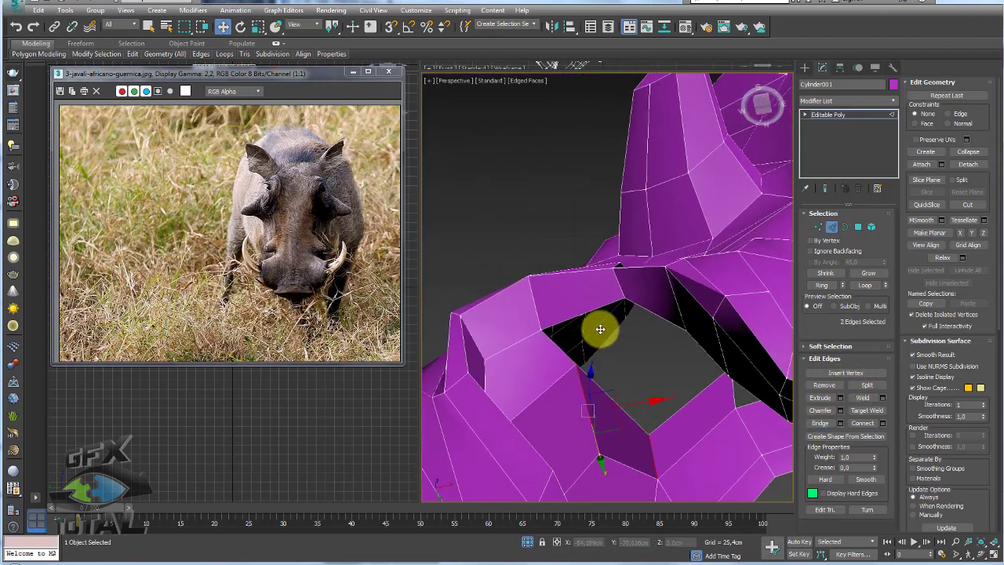
Select the edges bordering the remaining gap and bridge them with new faces
click(666, 317)
mouse_move(699, 349)
alt+middle_down()
mouse_move(702, 321)
mouse_move(699, 343)
alt+middle_up()
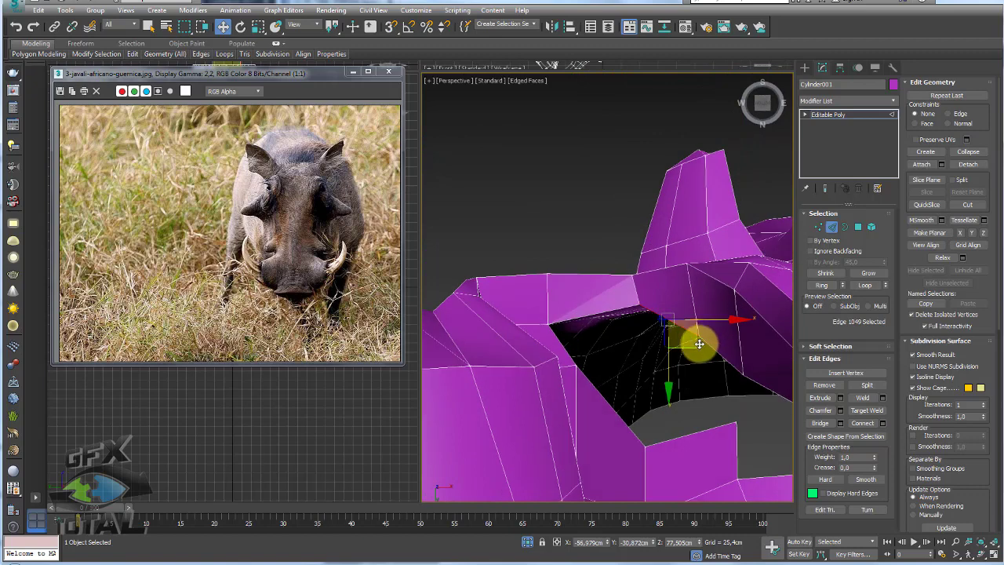
click(664, 363)
click(634, 332)
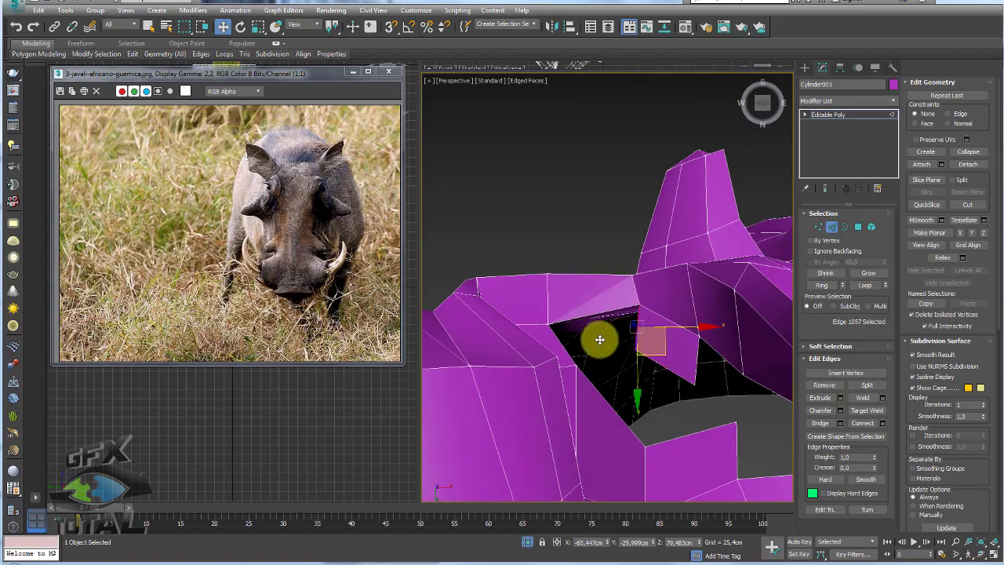
ctrl+click(570, 351)
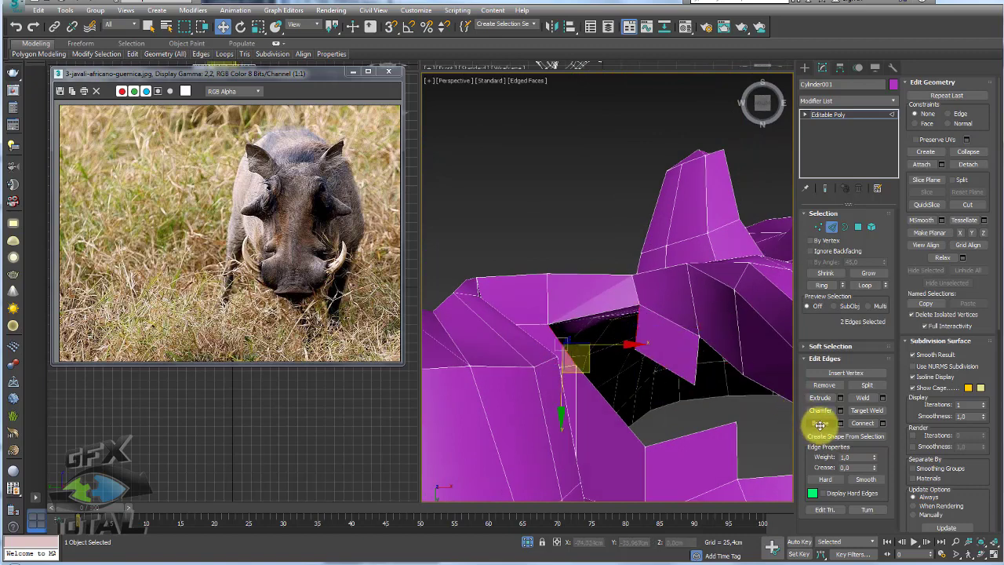
click(819, 423)
mouse_move(758, 391)
alt+middle_down()
mouse_move(697, 348)
mouse_move(705, 362)
alt+middle_up()
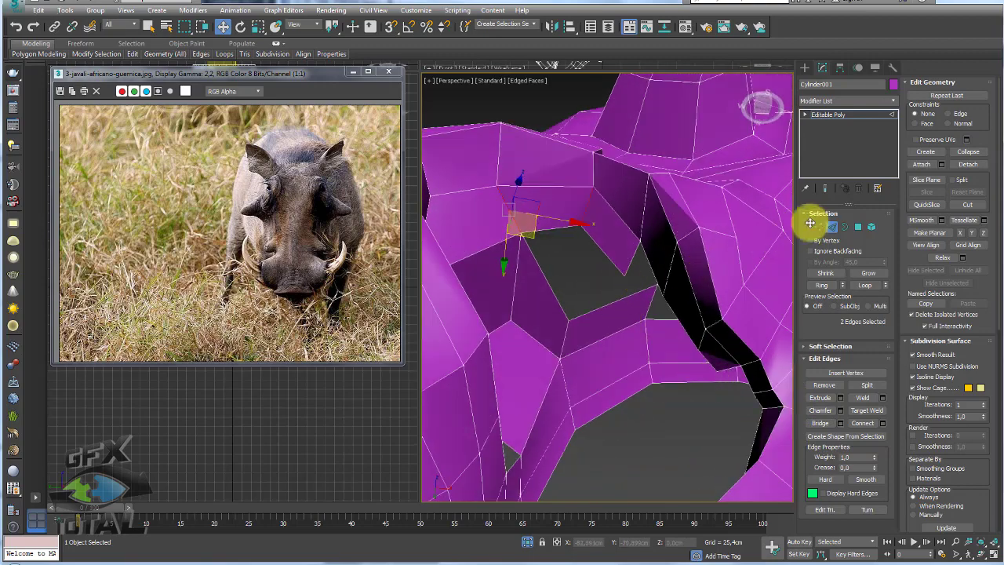
Select a single vertex at the hole, then return to Edge level
click(819, 227)
mouse_move(729, 235)
alt+middle_down()
mouse_move(650, 264)
mouse_move(619, 291)
mouse_move(617, 254)
mouse_move(800, 233)
alt+middle_up()
click(621, 277)
click(833, 226)
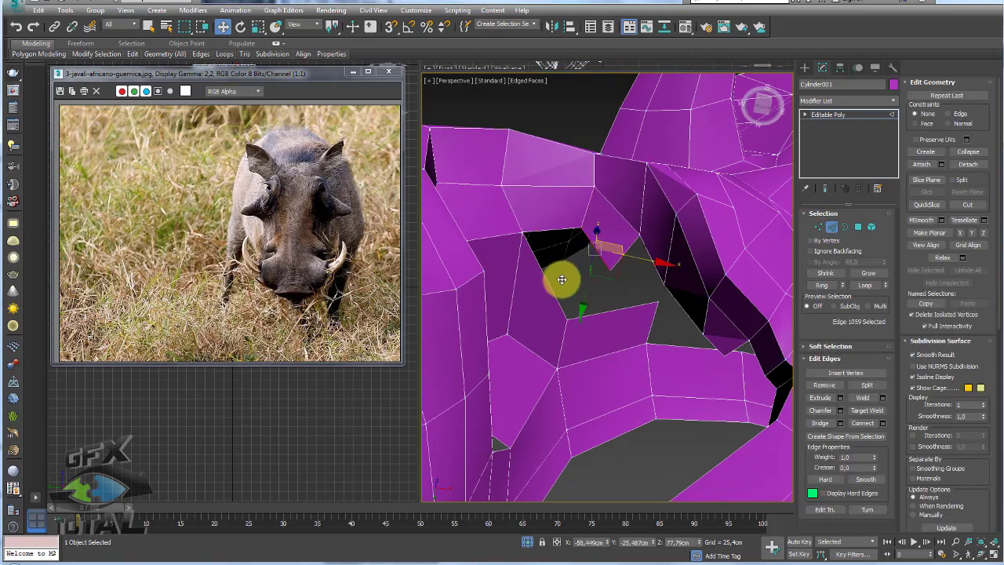
Bridge the hole with a new polygon and nudge its corner vertex into place
click(820, 423)
mouse_move(620, 299)
alt+middle_down()
mouse_move(650, 339)
mouse_move(652, 327)
alt+middle_up()
click(818, 227)
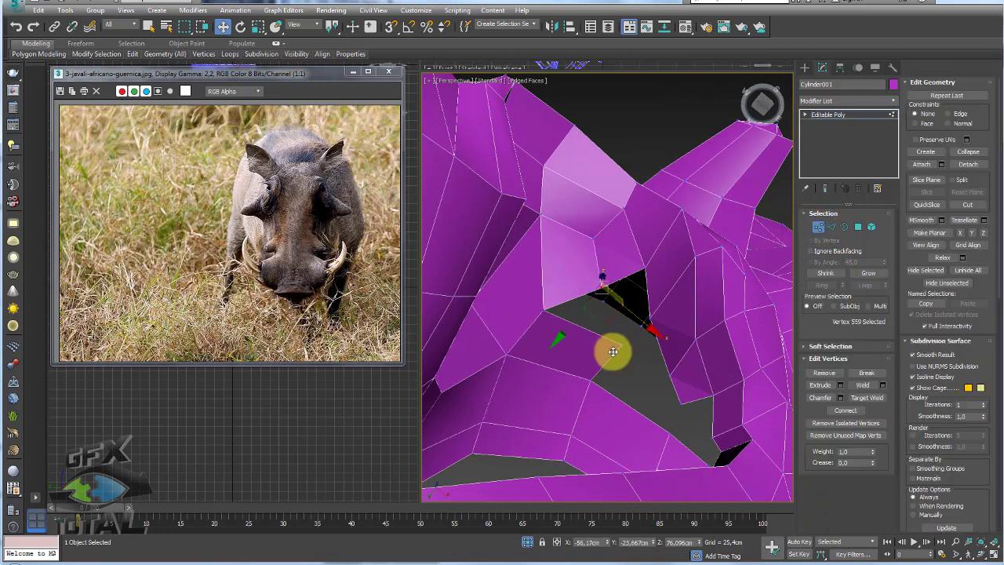
drag(620, 345, 583, 387)
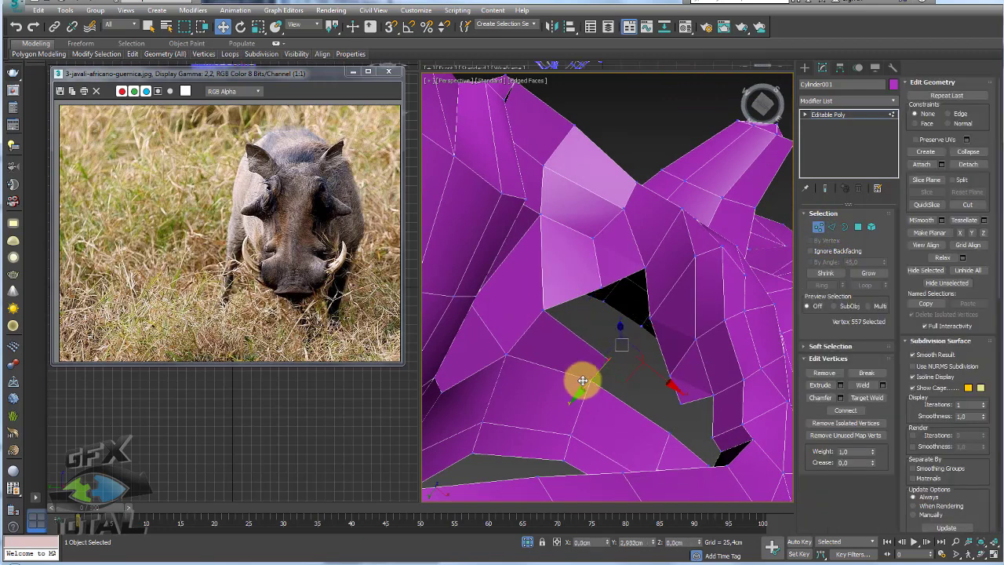
Undo an unwanted extra bridge, then target-weld the hole's corner vertices together
click(832, 227)
click(643, 292)
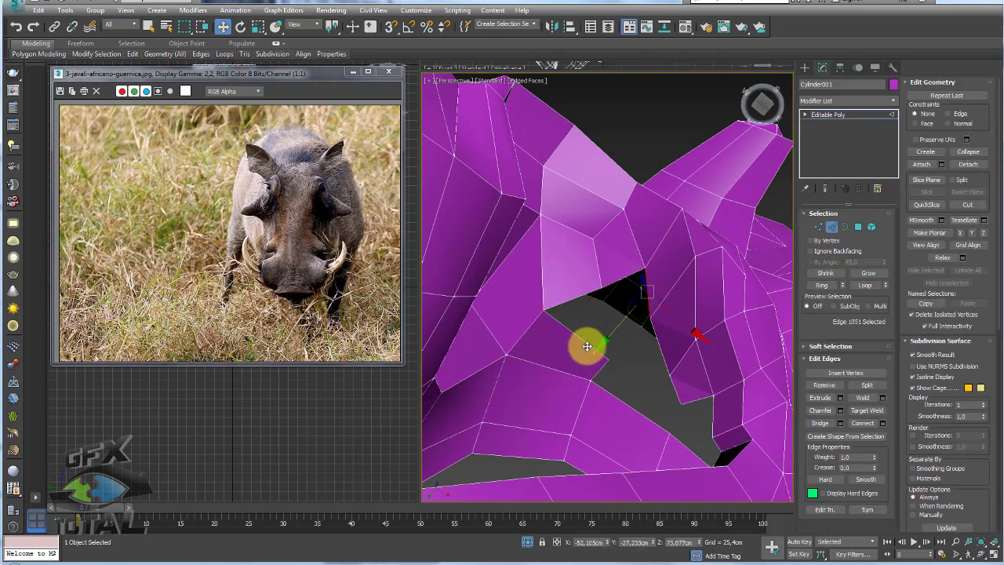
click(820, 423)
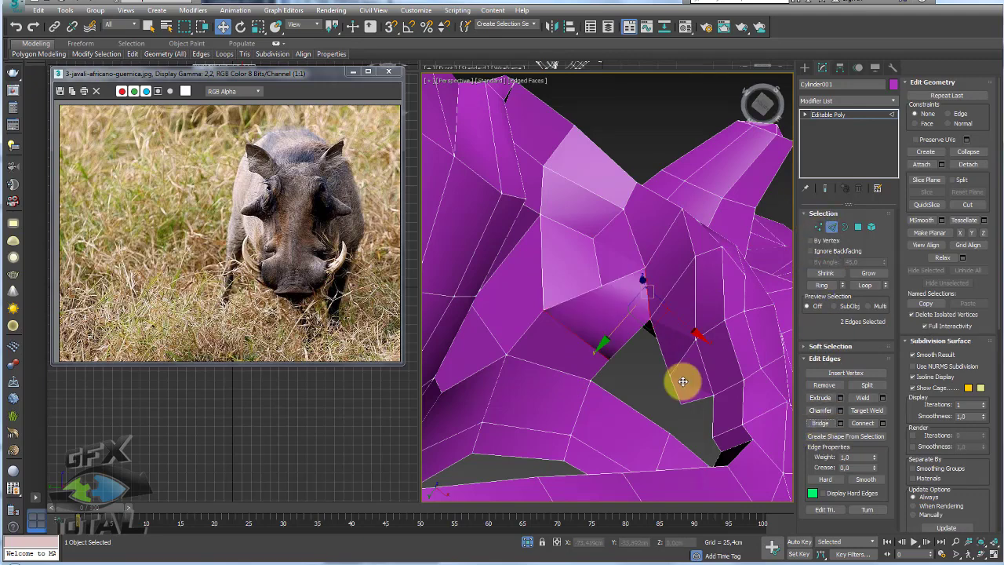
key(ctrl+z)
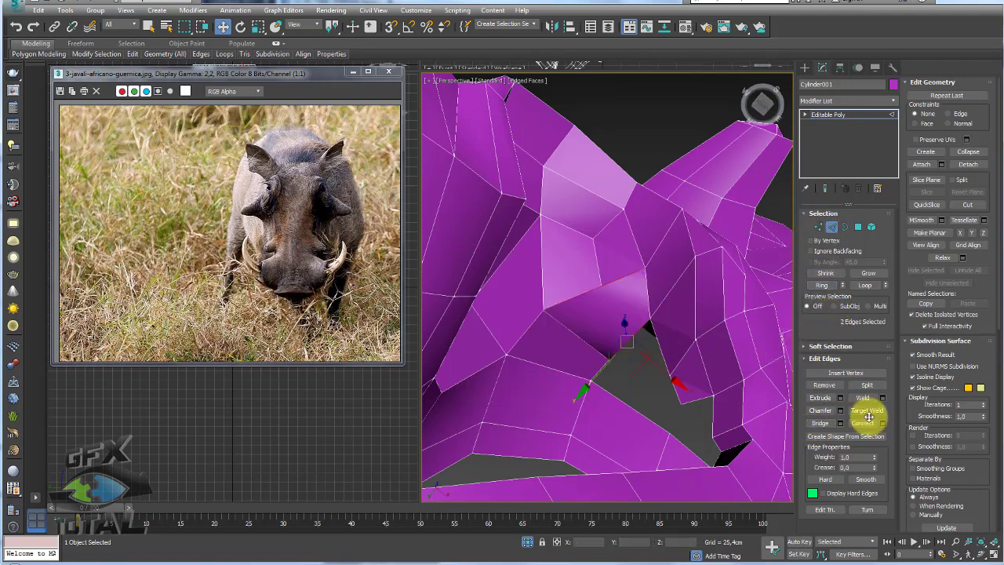
click(818, 227)
click(867, 398)
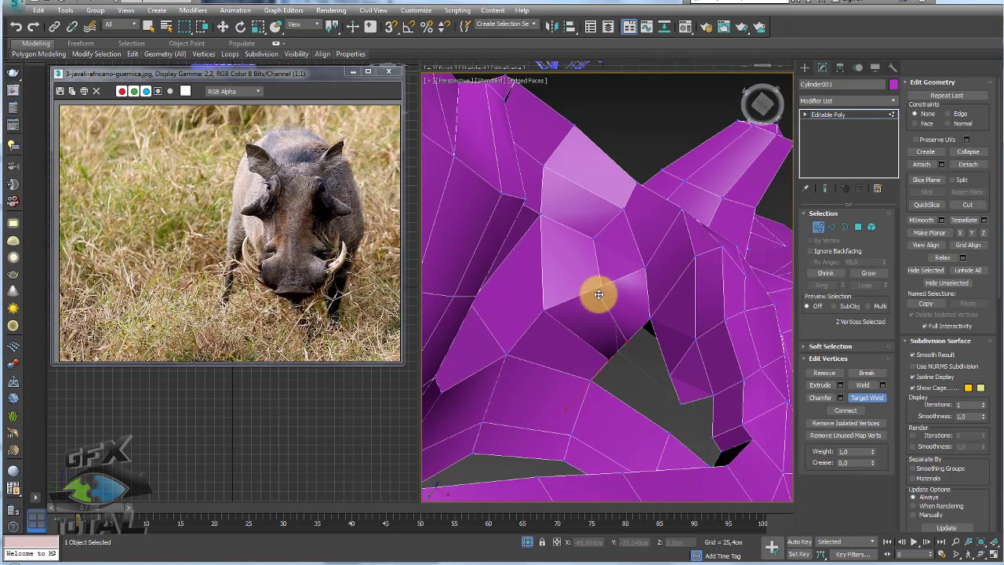
alt+middle_drag(603, 299, 591, 300)
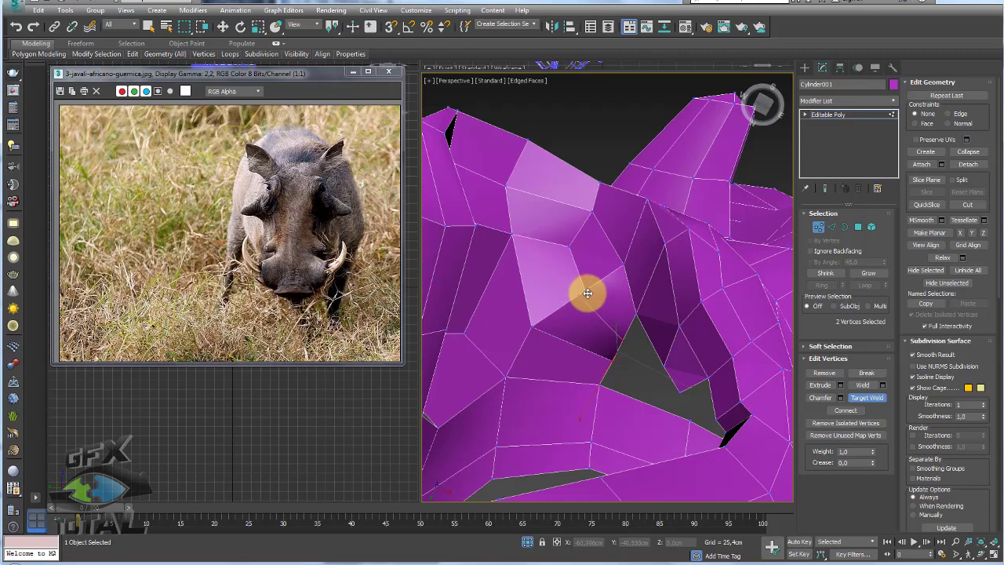
mouse_move(605, 301)
alt+middle_down()
mouse_move(621, 335)
mouse_move(608, 330)
alt+middle_up()
Move the mouth-cavity vertex up and right to reshape the surrounding faces
key(w)
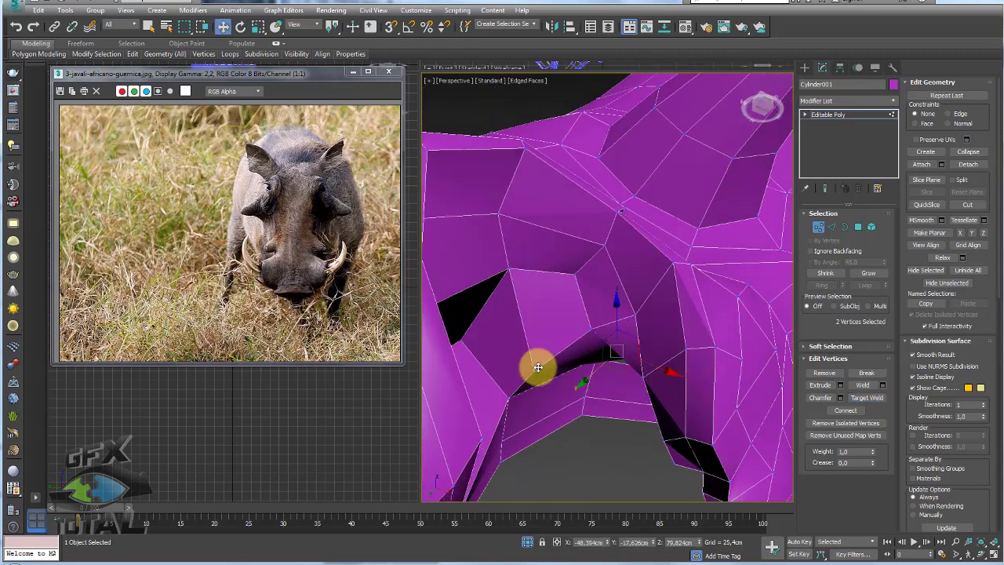
scroll(543, 372, down, 2)
scroll(545, 370, up, 3)
scroll(544, 330, up, 3)
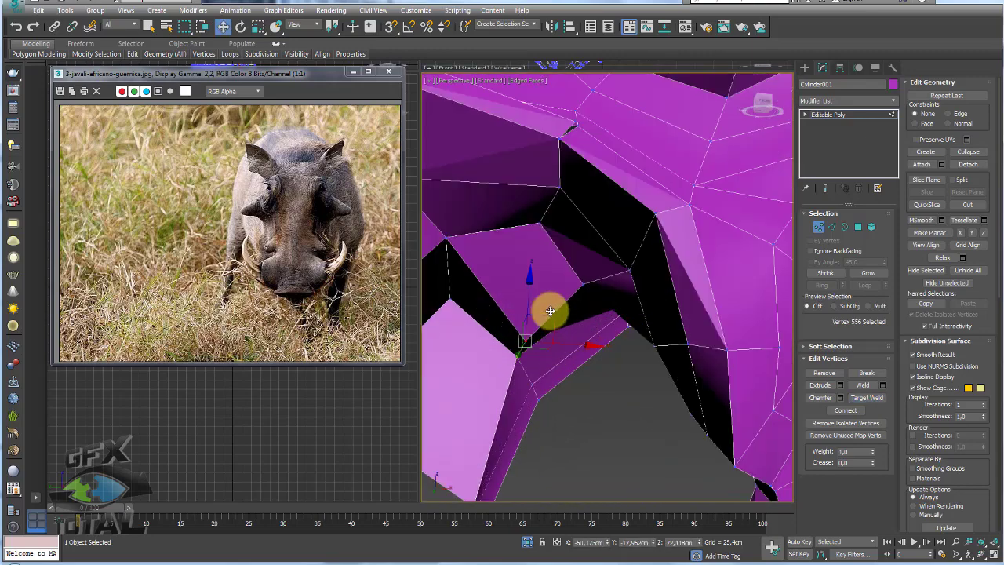
drag(550, 278, 592, 241)
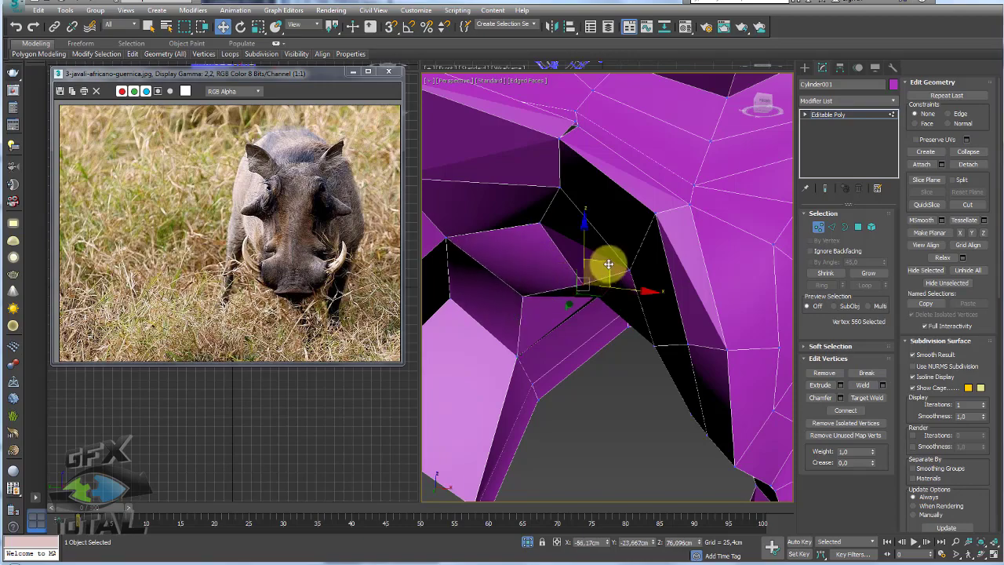
scroll(643, 347, down, 3)
alt+middle_drag(643, 348, 659, 332)
scroll(605, 359, up, 4)
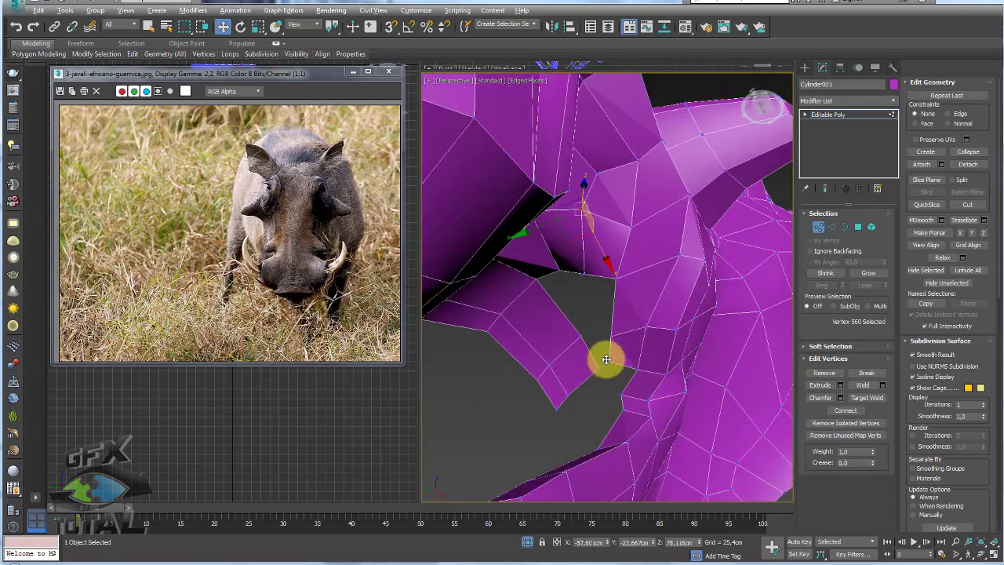
mouse_move(605, 359)
alt+middle_down()
mouse_move(644, 356)
mouse_move(667, 330)
alt+middle_up()
Select the opposite edges and open border of the cavity hole and bridge it closed
click(830, 227)
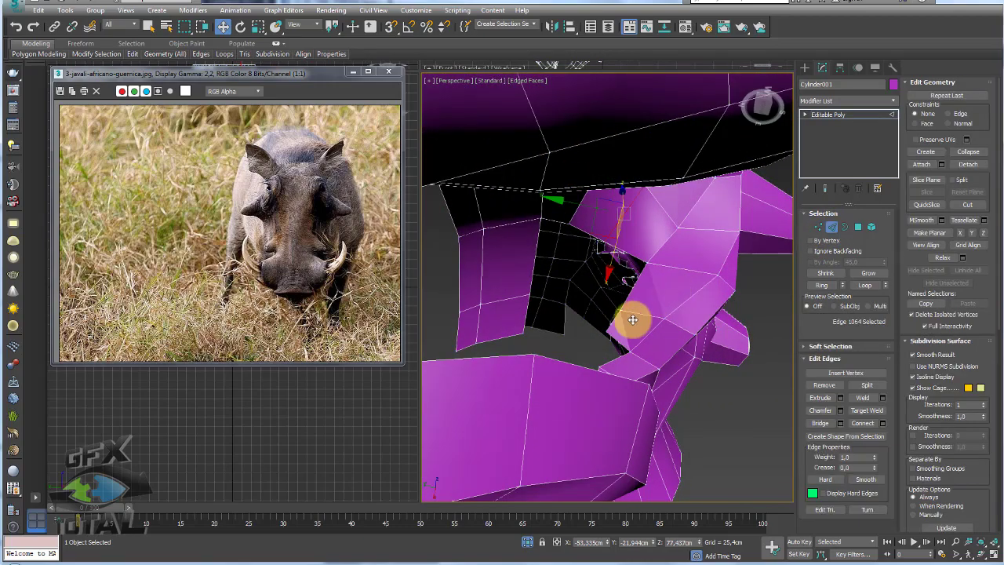
click(613, 323)
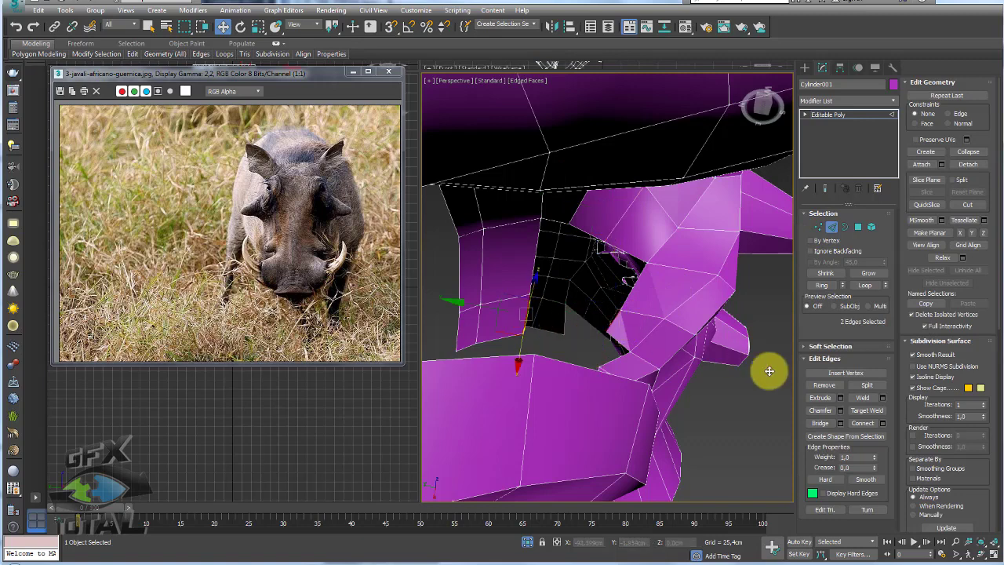
click(820, 411)
alt+middle_drag(572, 307, 575, 304)
click(575, 304)
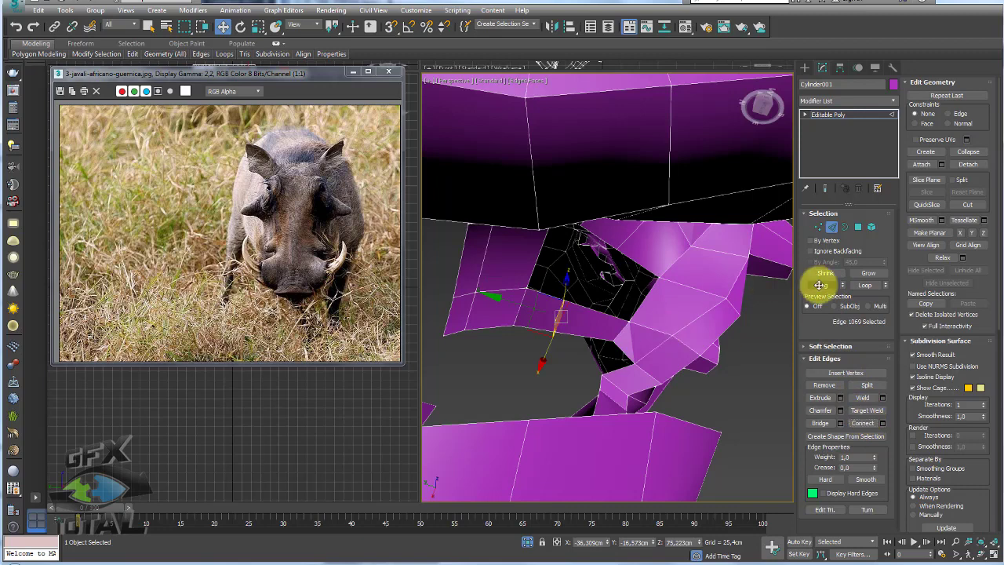
click(816, 411)
drag(549, 321, 563, 317)
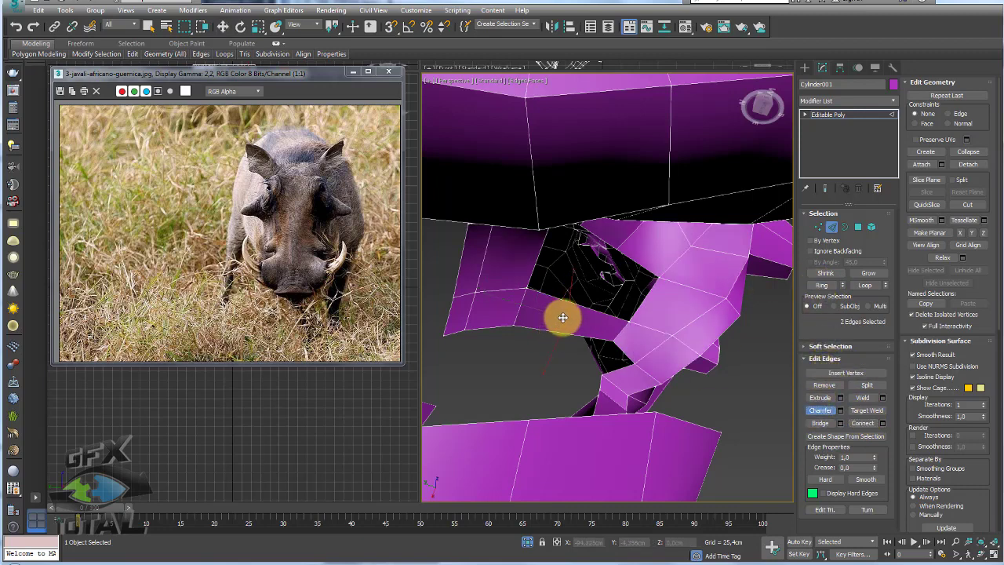
key(w)
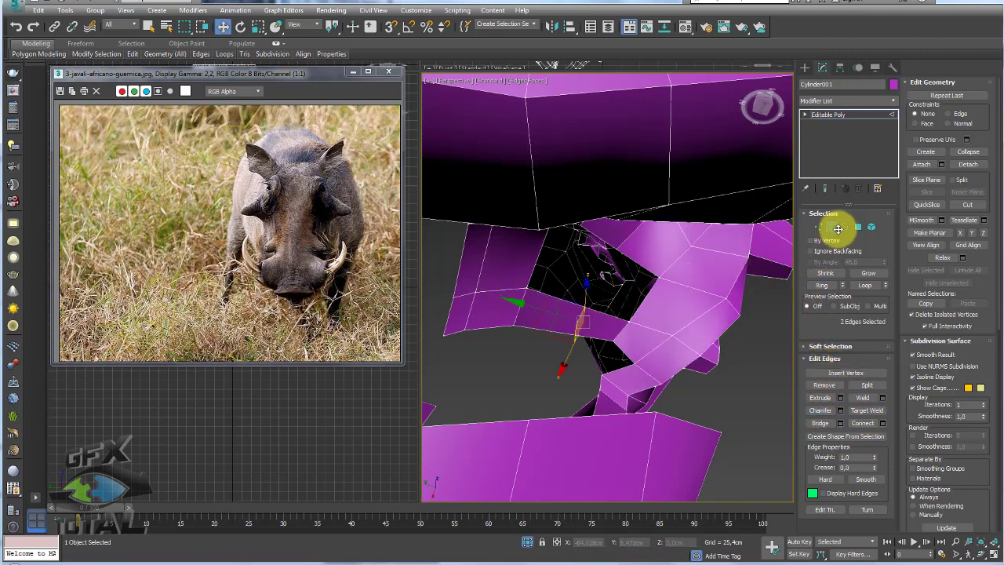
click(845, 227)
click(832, 227)
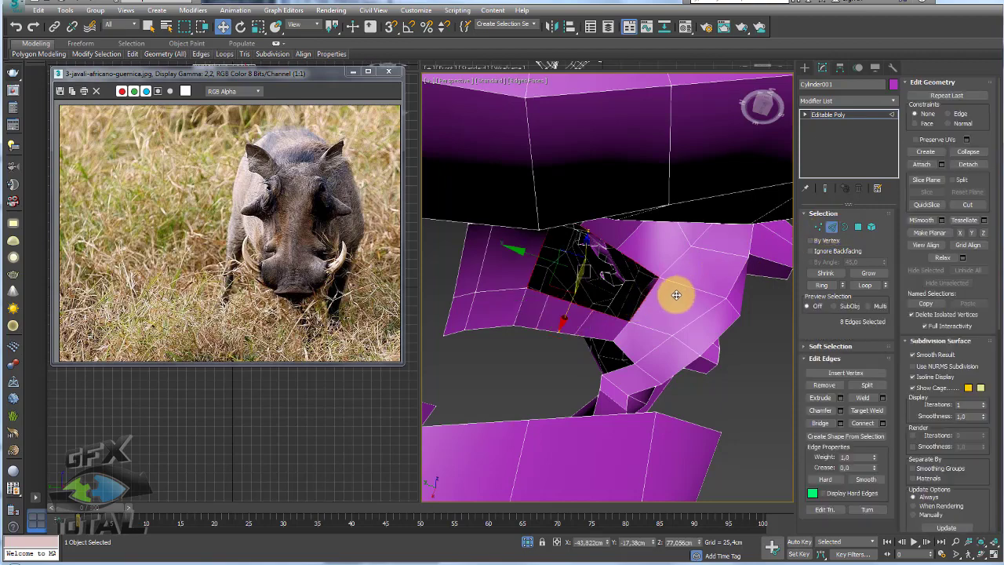
click(820, 422)
alt+middle_drag(698, 354, 758, 376)
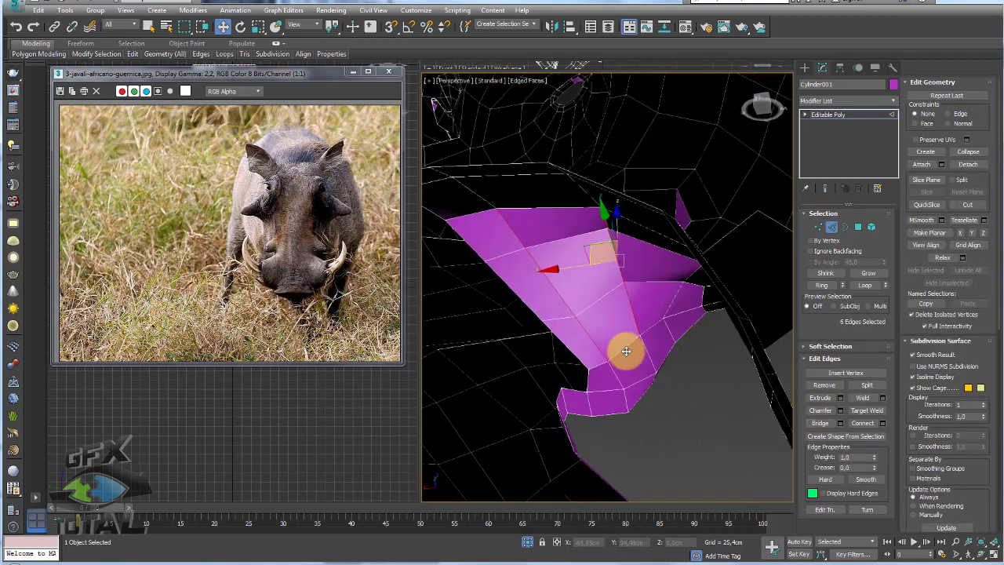
click(584, 350)
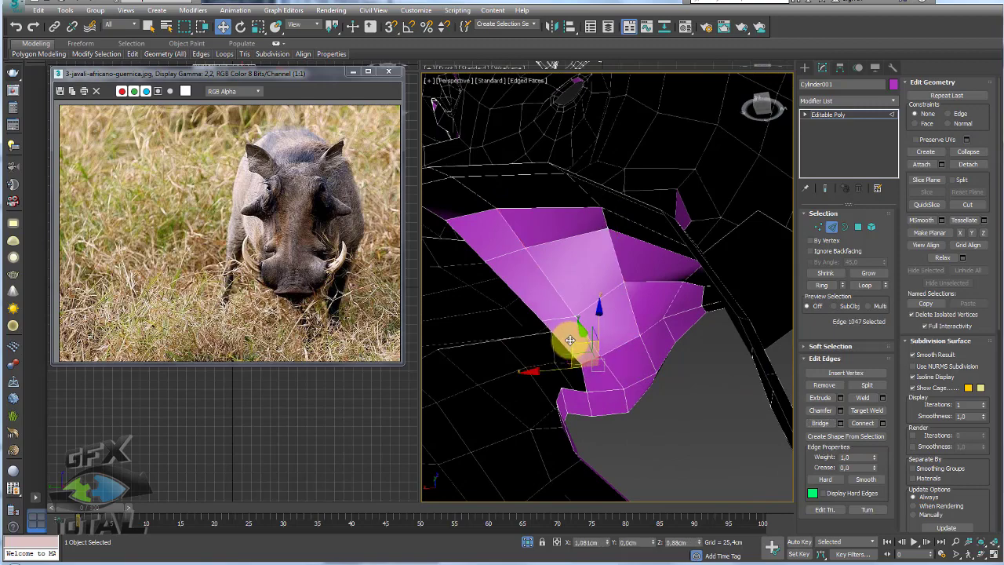
scroll(628, 377, down, 3)
scroll(565, 363, down, 3)
scroll(565, 406, down, 3)
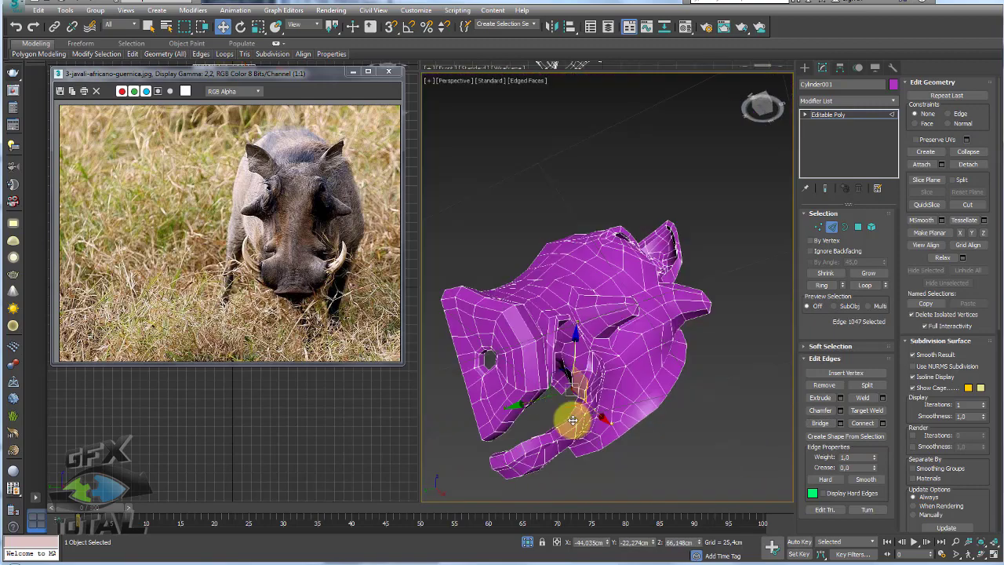
mouse_move(573, 420)
alt+middle_down()
mouse_move(572, 432)
mouse_move(566, 418)
alt+middle_up()
scroll(549, 426, up, 3)
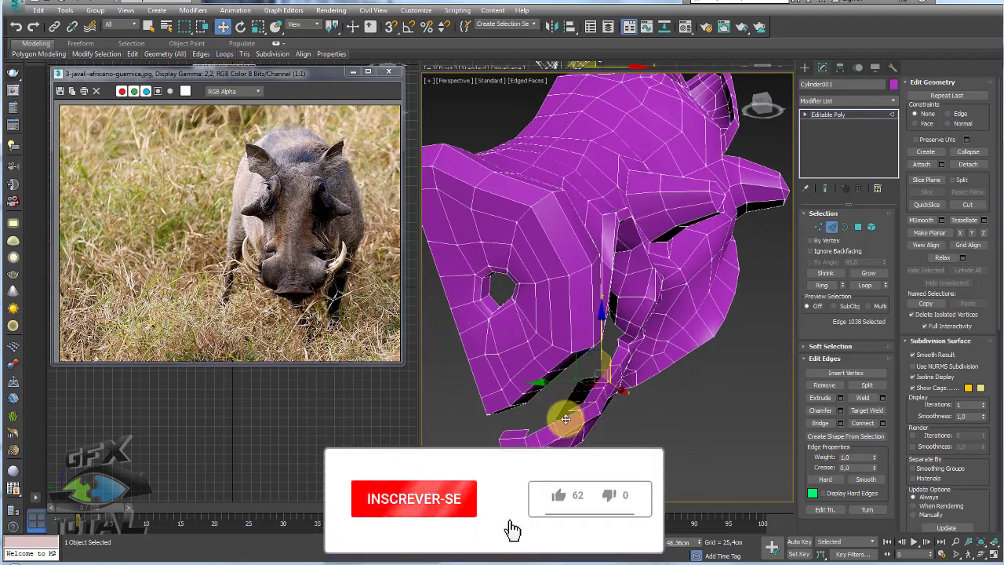
scroll(566, 418, up, 2)
scroll(566, 420, up, 2)
scroll(565, 422, up, 2)
scroll(565, 424, up, 2)
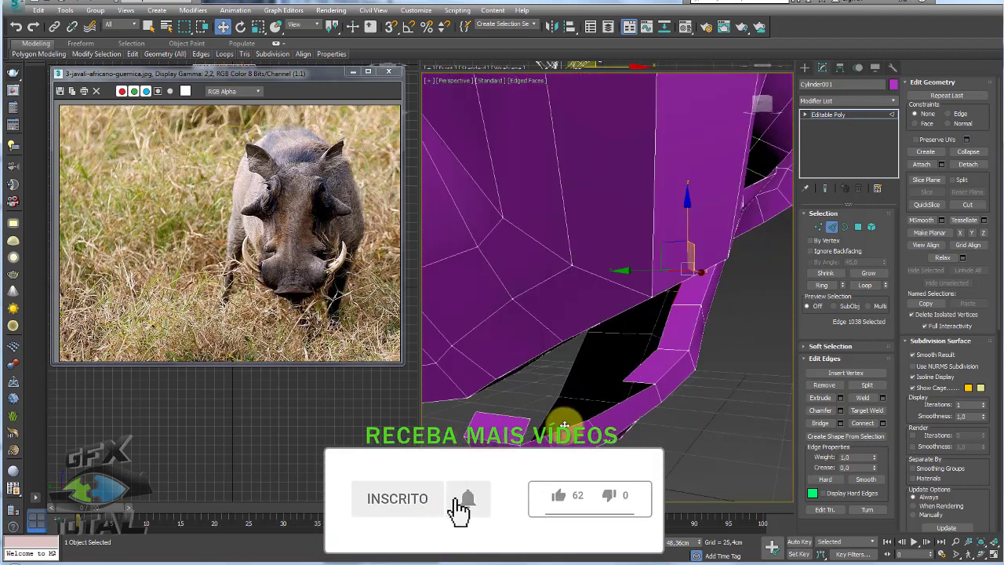
alt+middle_drag(569, 425, 583, 414)
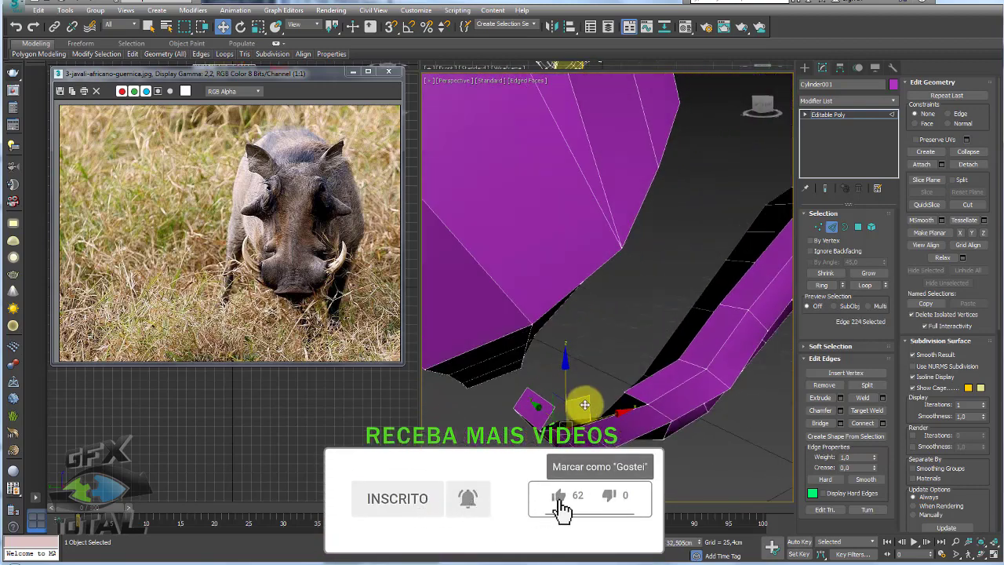
mouse_move(594, 376)
alt+middle_down()
mouse_move(601, 411)
mouse_move(609, 408)
mouse_move(571, 399)
mouse_move(650, 382)
alt+middle_up()
key(e)
key(r)
key(w)
ctrl+click(651, 381)
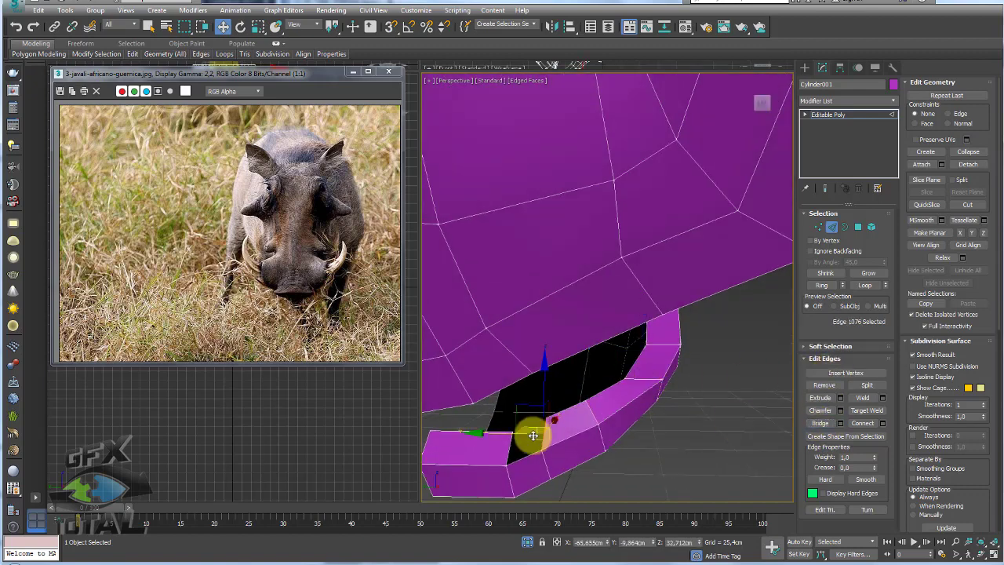
Bridge the two edges at the ends of the lower-jaw gap and inspect the new faces from below
click(533, 435)
ctrl+click(514, 440)
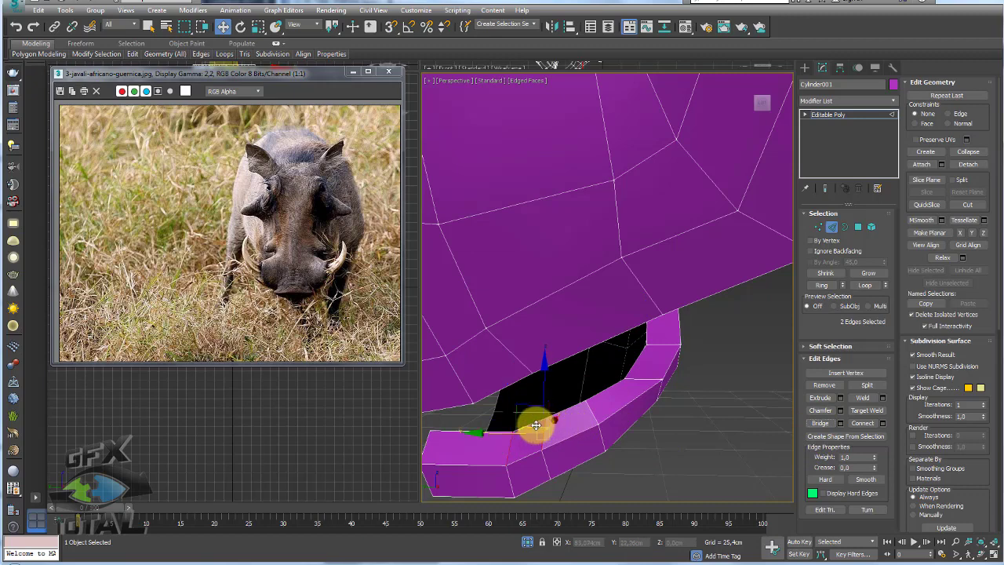
mouse_move(460, 421)
alt+middle_down()
mouse_move(560, 385)
mouse_move(521, 377)
mouse_move(621, 411)
alt+middle_up()
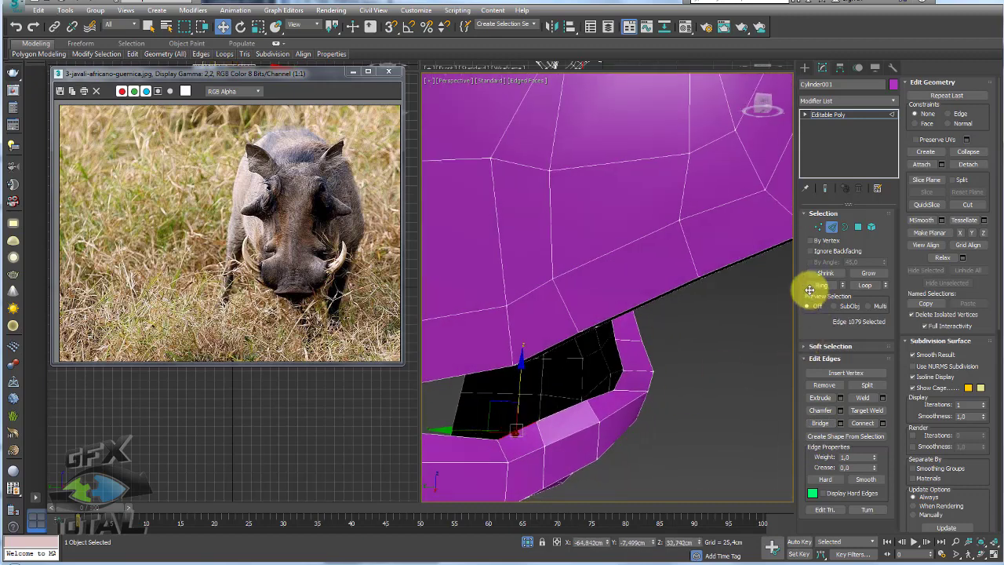
click(818, 226)
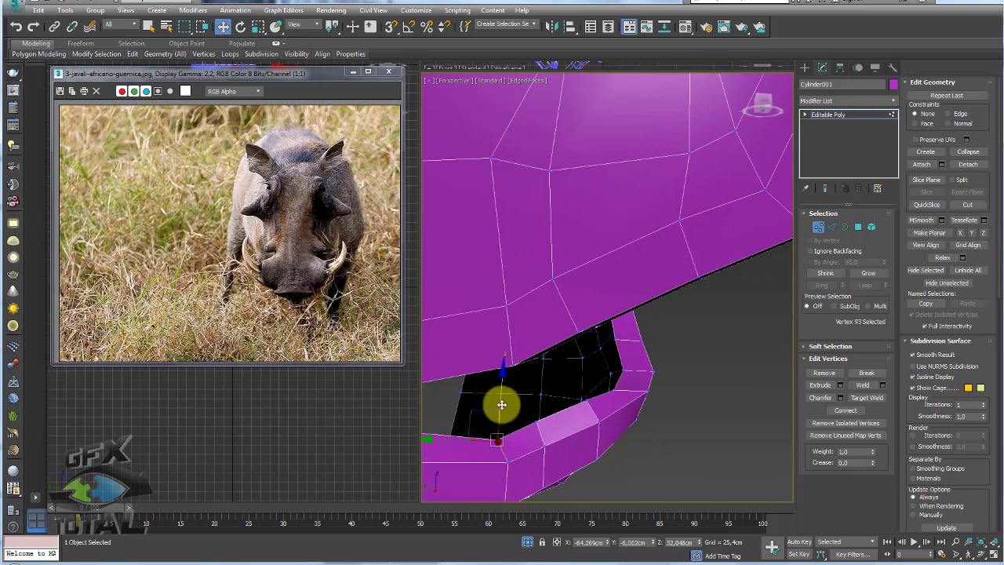
mouse_move(504, 387)
alt+middle_down()
mouse_move(541, 417)
mouse_move(592, 426)
mouse_move(643, 377)
alt+middle_up()
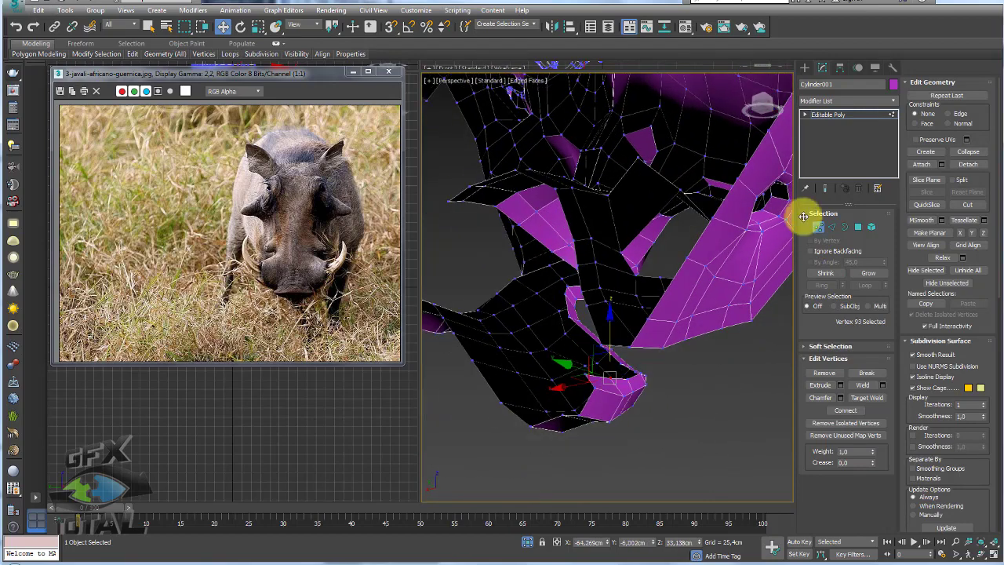
click(832, 226)
mouse_move(575, 376)
alt+middle_down()
mouse_move(628, 399)
mouse_move(616, 437)
mouse_move(594, 375)
mouse_move(610, 368)
mouse_move(581, 339)
alt+middle_up()
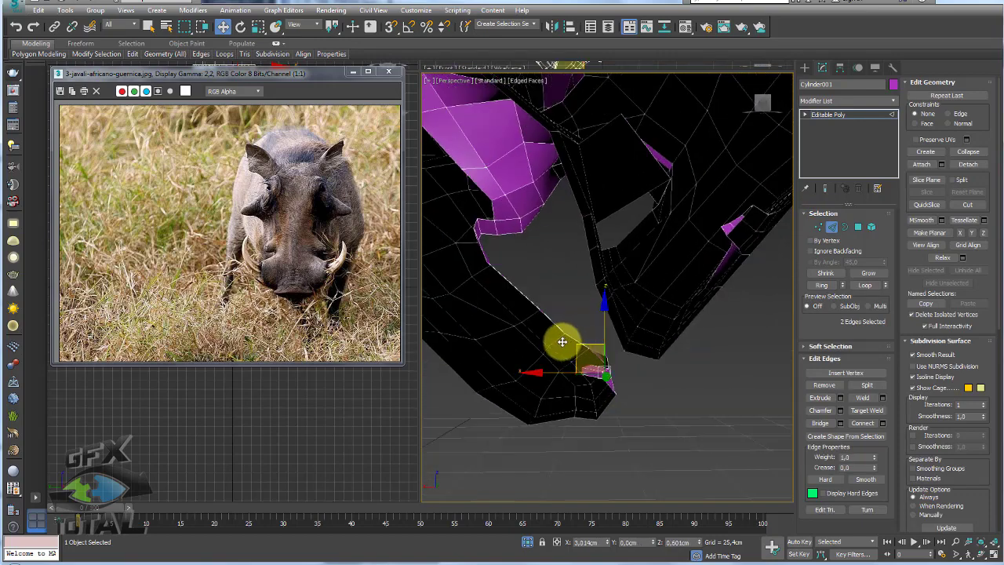
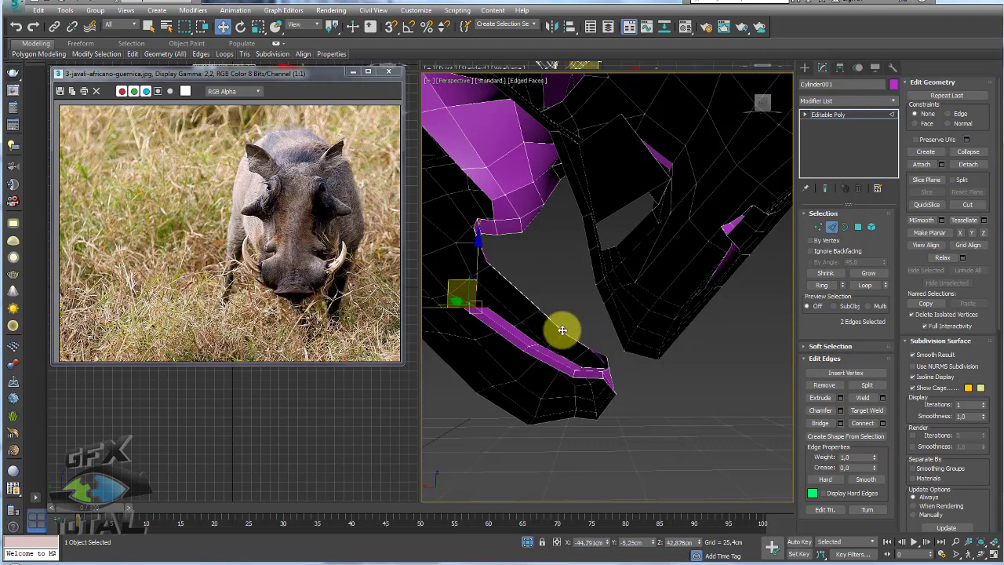
From the head's underside, select the two opposing border edges across the lower magenta strip gap
mouse_move(560, 327)
alt+middle_down()
mouse_move(661, 369)
mouse_move(579, 352)
mouse_move(632, 355)
alt+middle_up()
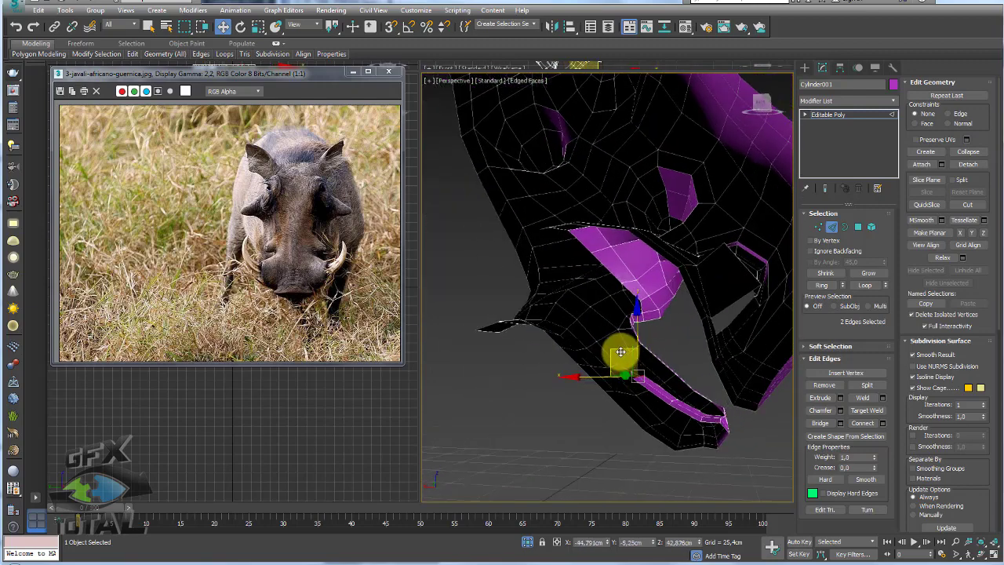
click(559, 304)
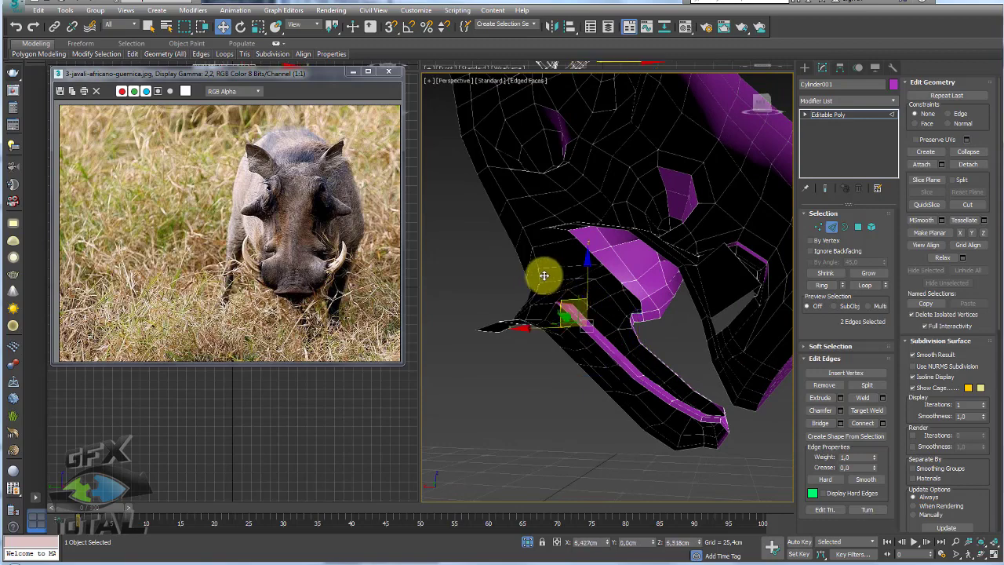
mouse_move(648, 381)
alt+middle_down()
mouse_move(695, 399)
mouse_move(614, 388)
mouse_move(528, 324)
mouse_move(610, 385)
mouse_move(587, 311)
alt+middle_up()
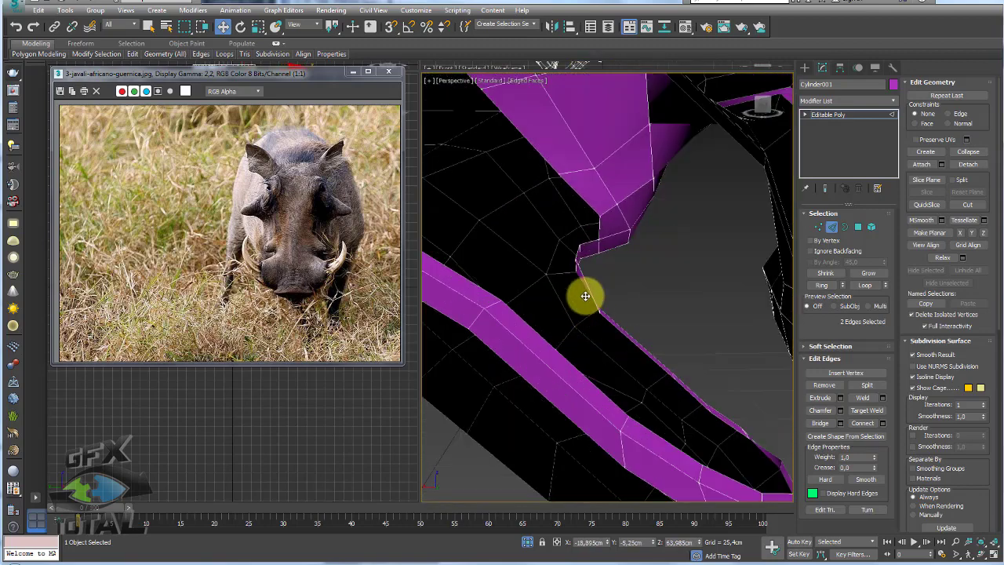
click(588, 296)
ctrl+click(560, 356)
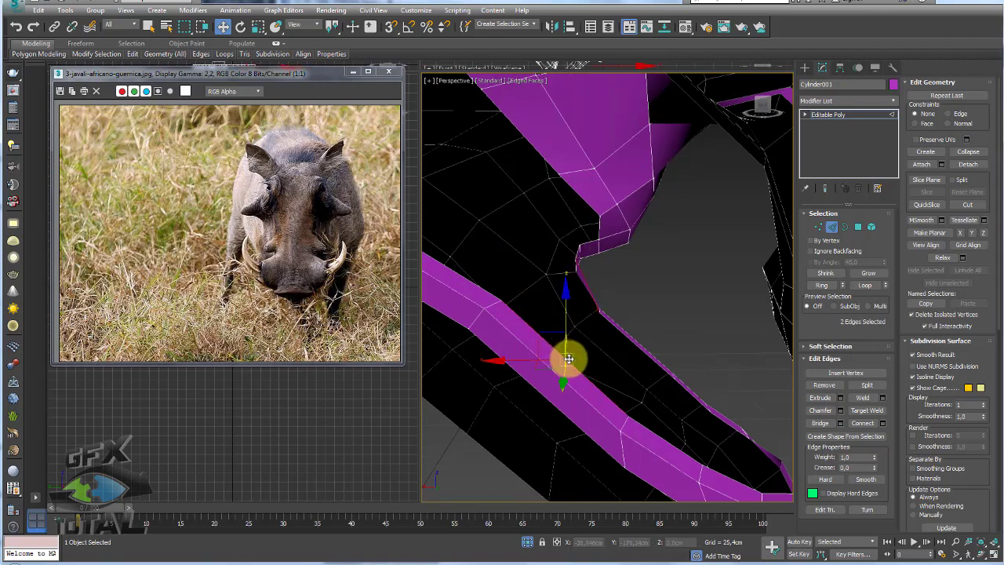
alt+middle_drag(565, 354, 575, 398)
Bridge the first edge pair on the lower strip, then connect the lower strip to the middle part
click(572, 377)
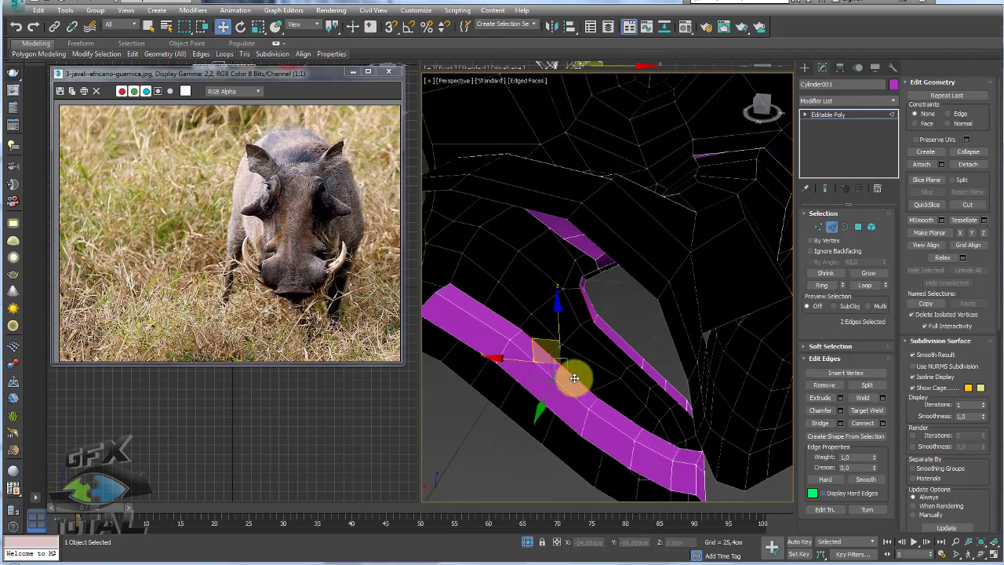
click(821, 284)
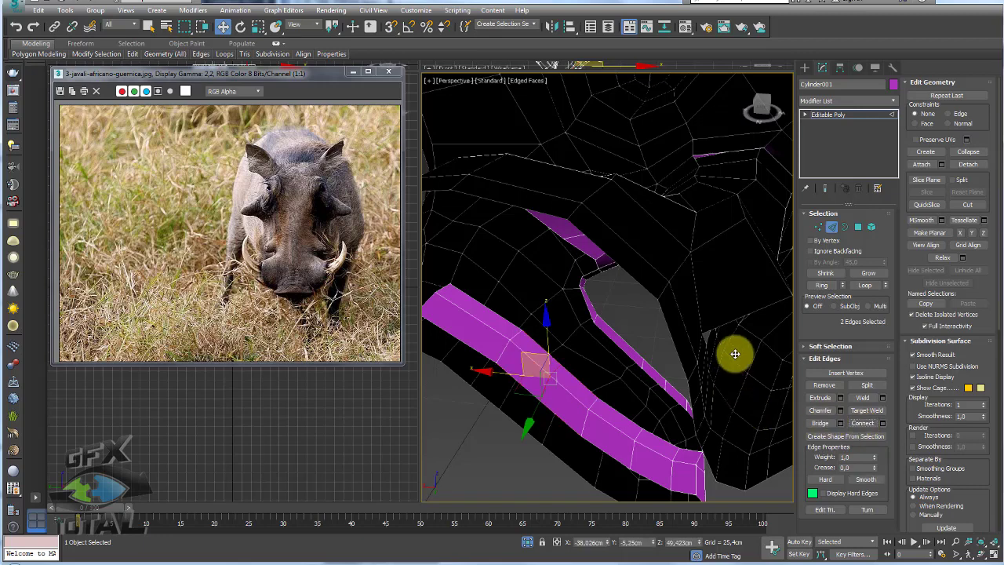
ctrl+click(587, 309)
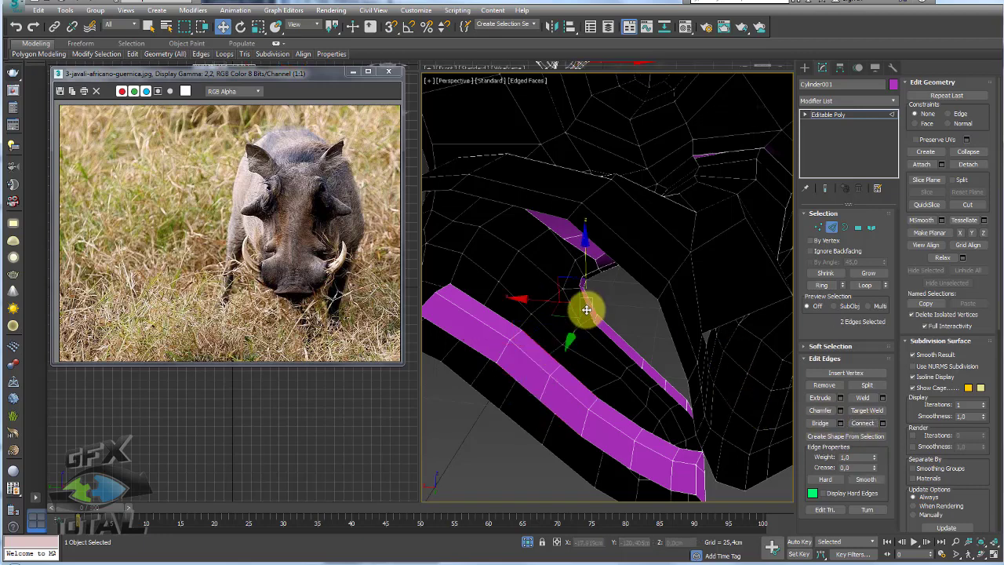
click(821, 423)
alt+middle_drag(634, 405, 626, 366)
click(570, 384)
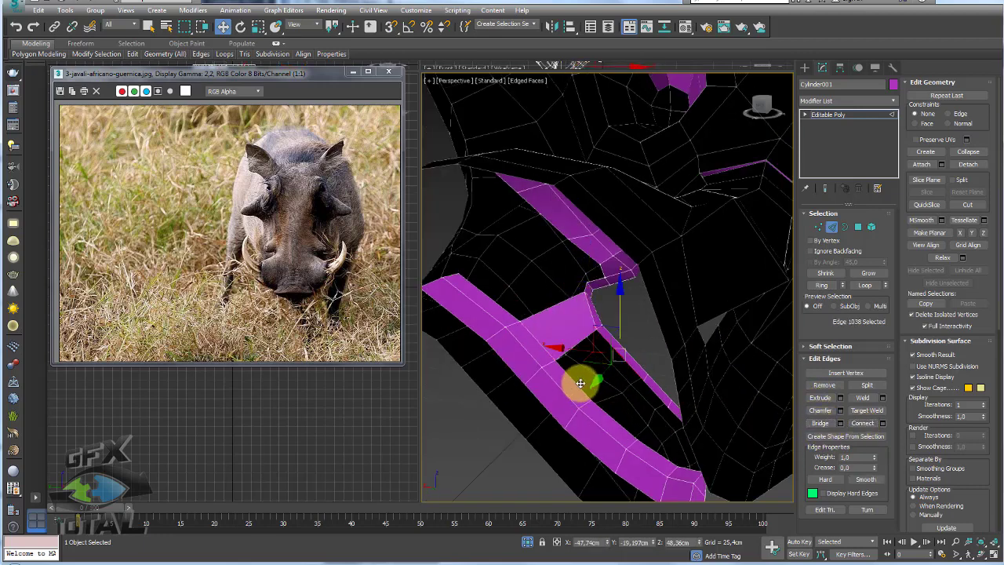
click(809, 423)
mouse_move(713, 399)
alt+middle_down()
mouse_move(656, 381)
mouse_move(654, 396)
alt+middle_up()
Bridge the edges around the lower strip's hole until it is fully closed
click(655, 396)
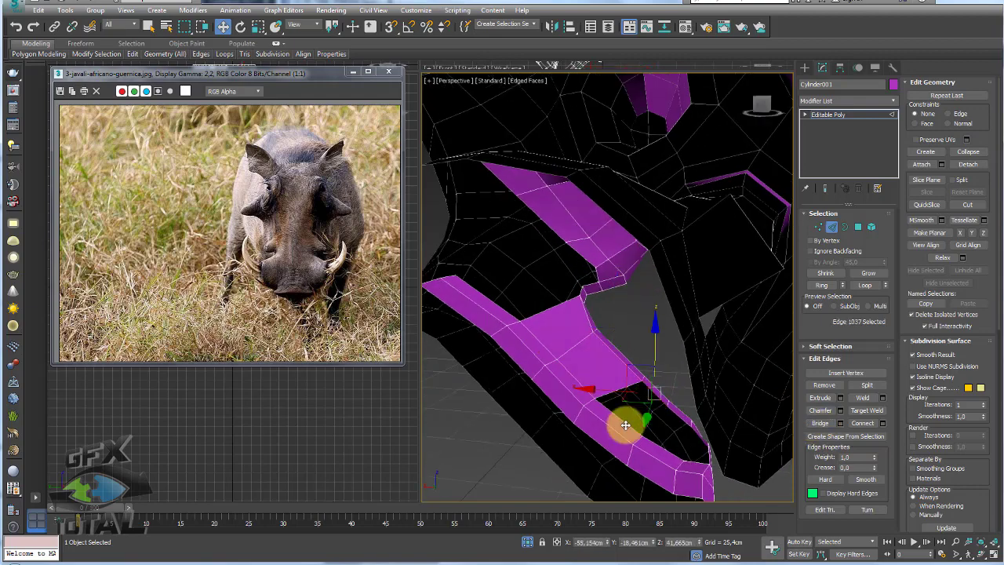
click(818, 423)
click(664, 448)
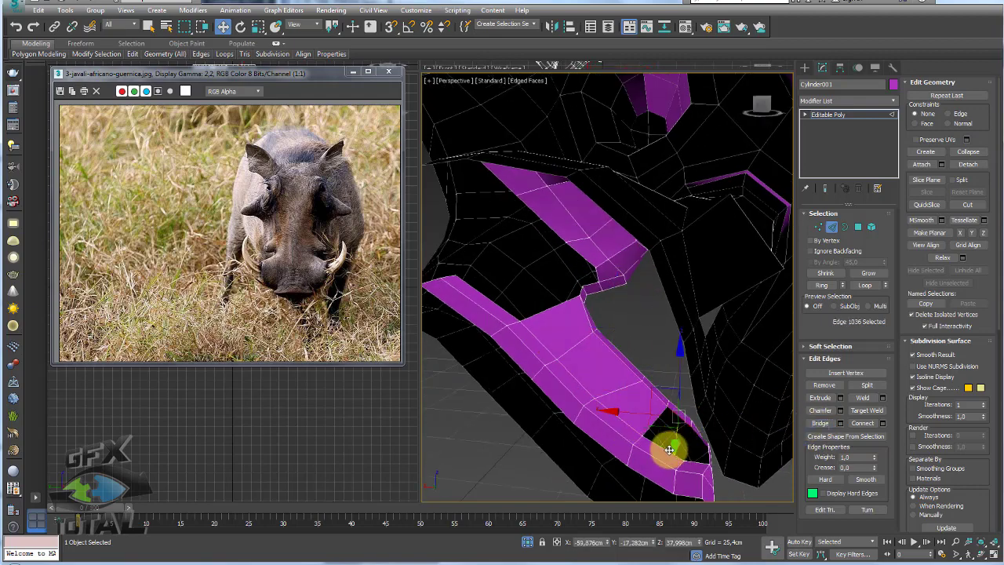
click(821, 425)
mouse_move(724, 442)
alt+middle_down()
mouse_move(740, 471)
mouse_move(701, 444)
mouse_move(684, 453)
mouse_move(565, 382)
mouse_move(565, 282)
mouse_move(638, 308)
alt+middle_up()
Select the opposing edges of the next gap and review the mesh from another angle
click(700, 446)
ctrl+click(690, 445)
scroll(638, 308, up, 3)
alt+middle_drag(594, 284, 549, 287)
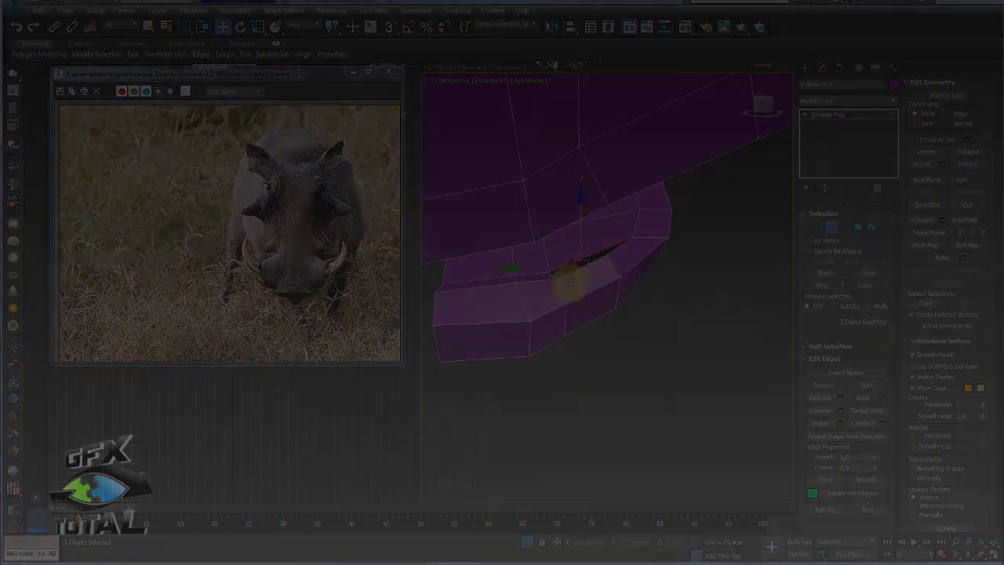